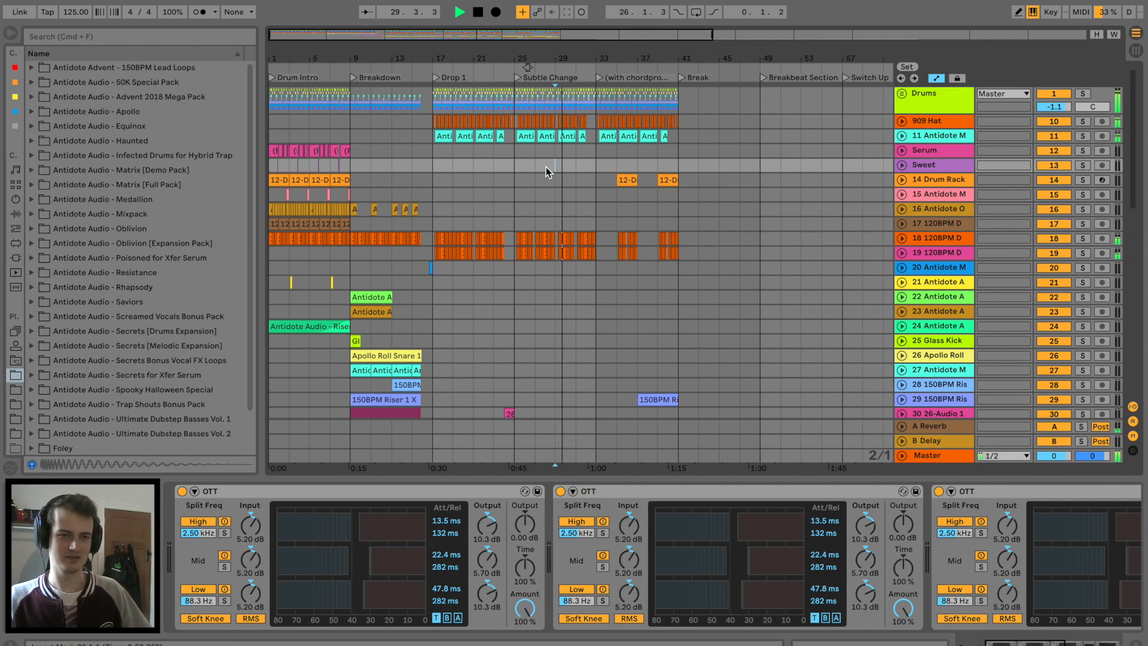
# Review the clips on all tracks from the Subtle Change section to the Break while the arrangement plays.
pyautogui.press('+')
pyautogui.press('+')
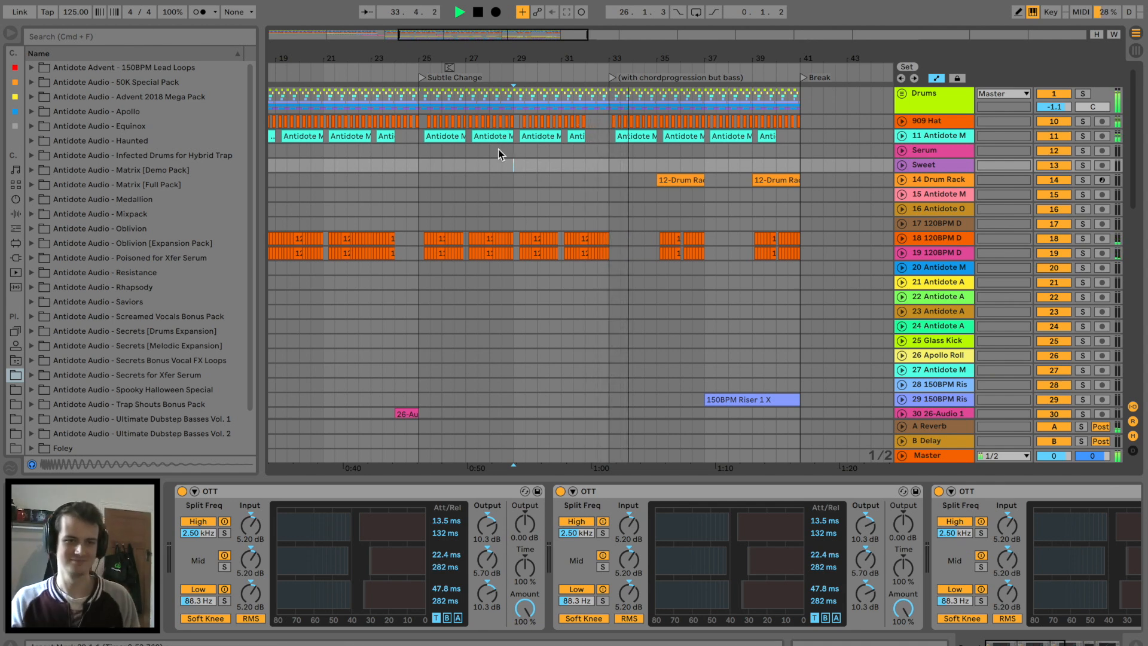
pyautogui.hscroll(3, 490, 159)
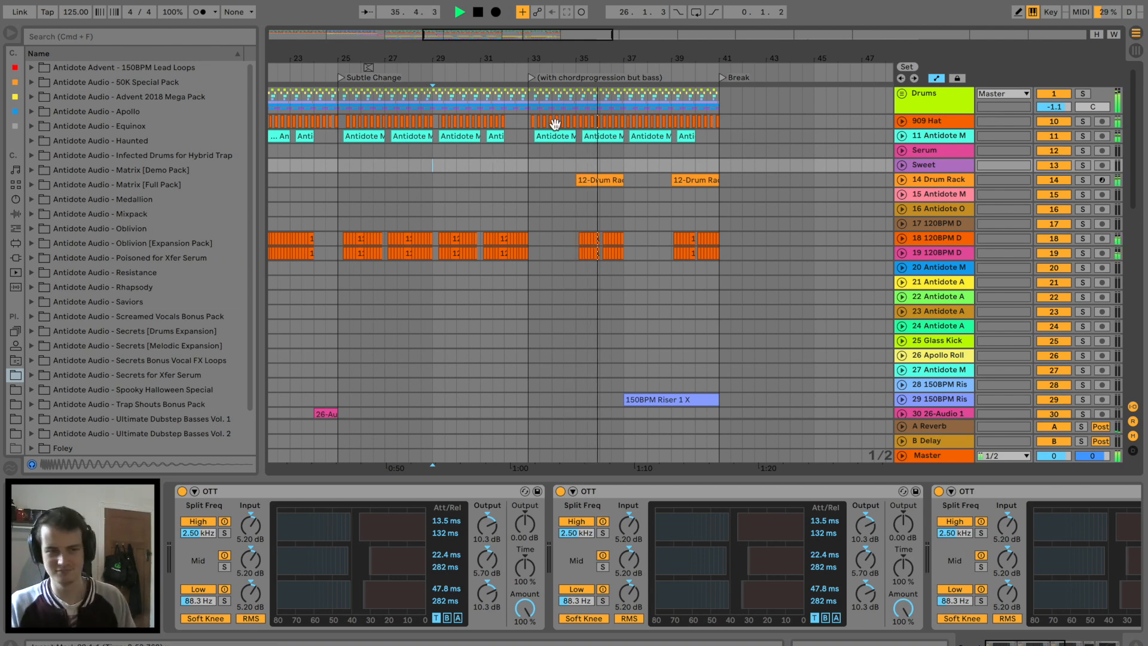
pyautogui.scroll(-10, 518, 256)
pyautogui.hscroll(1, 518, 257)
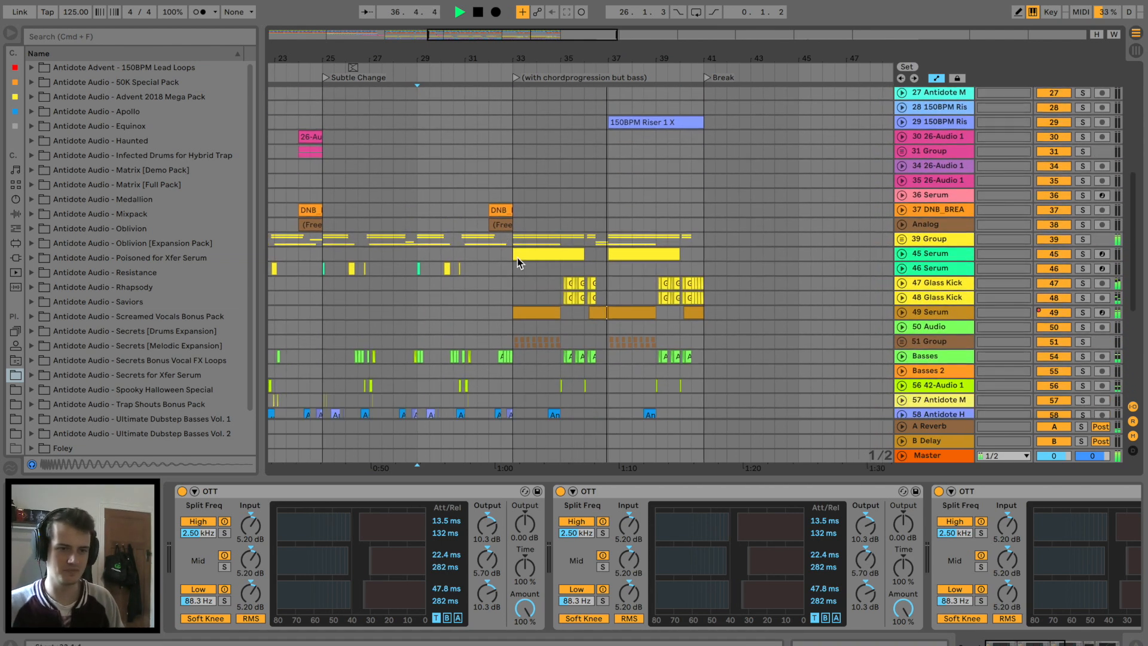
pyautogui.scroll(-1, 518, 257)
pyautogui.hscroll(1, 518, 258)
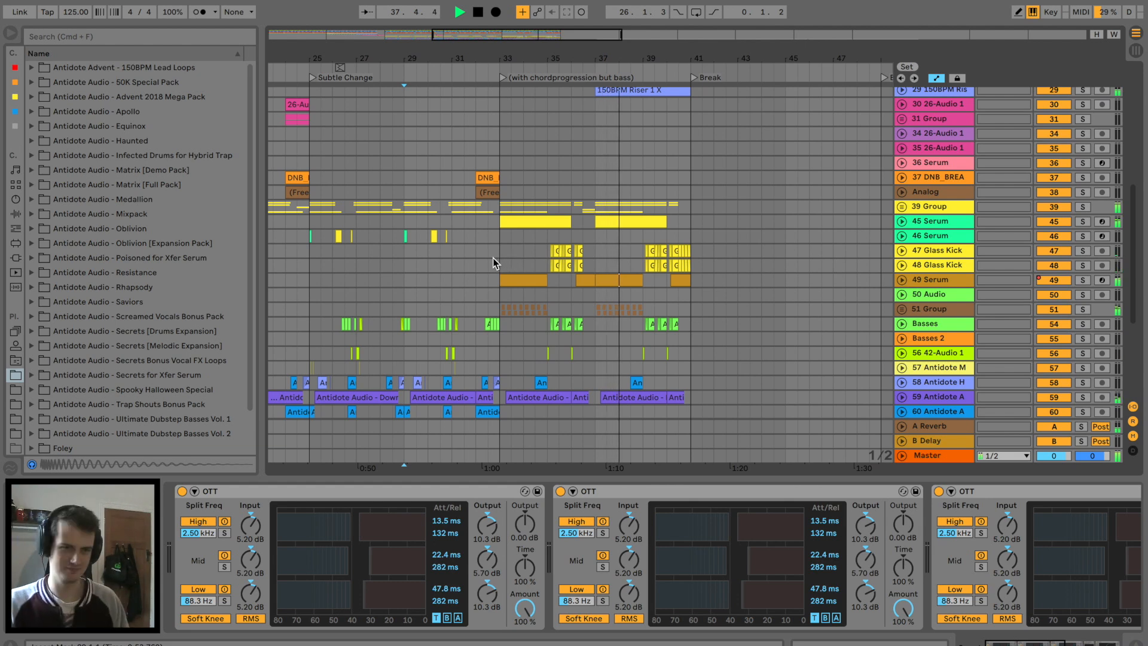
pyautogui.scroll(-6, 488, 264)
pyautogui.scroll(5, 488, 263)
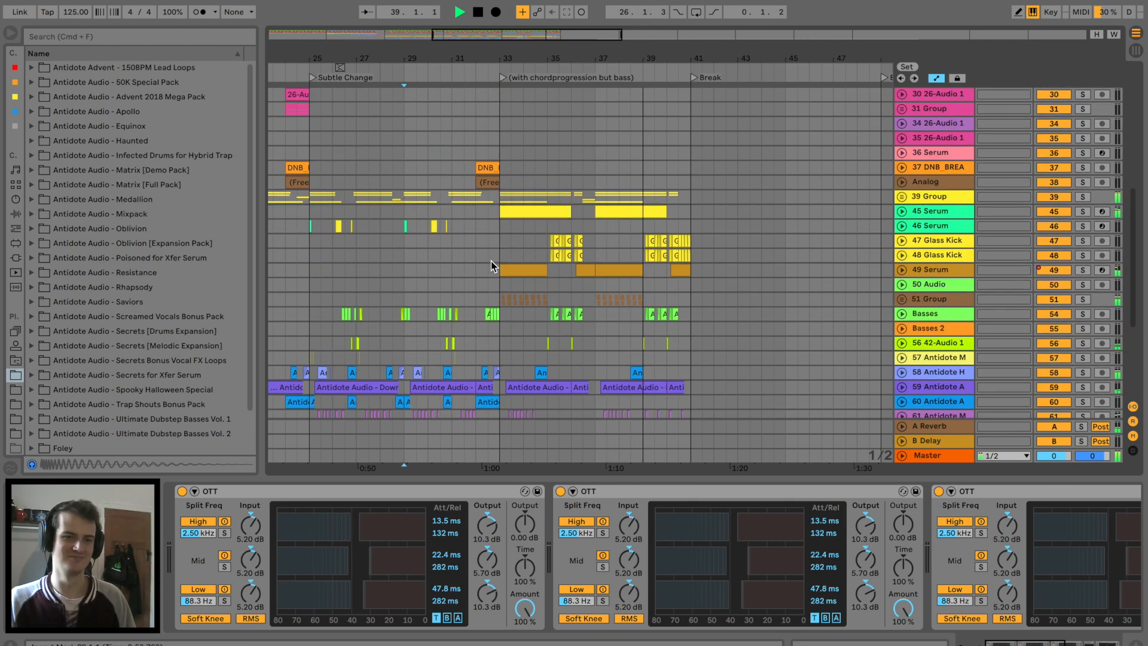
pyautogui.scroll(2, 490, 261)
pyautogui.scroll(-1, 498, 242)
pyautogui.hscroll(1, 497, 241)
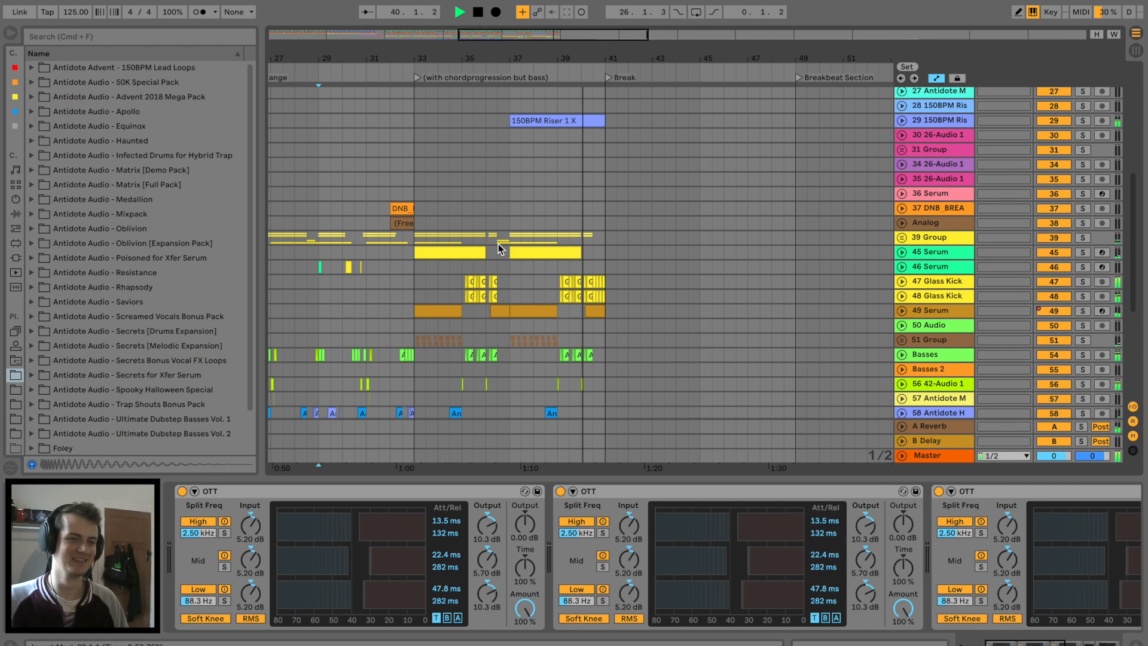
pyautogui.scroll(10, 500, 241)
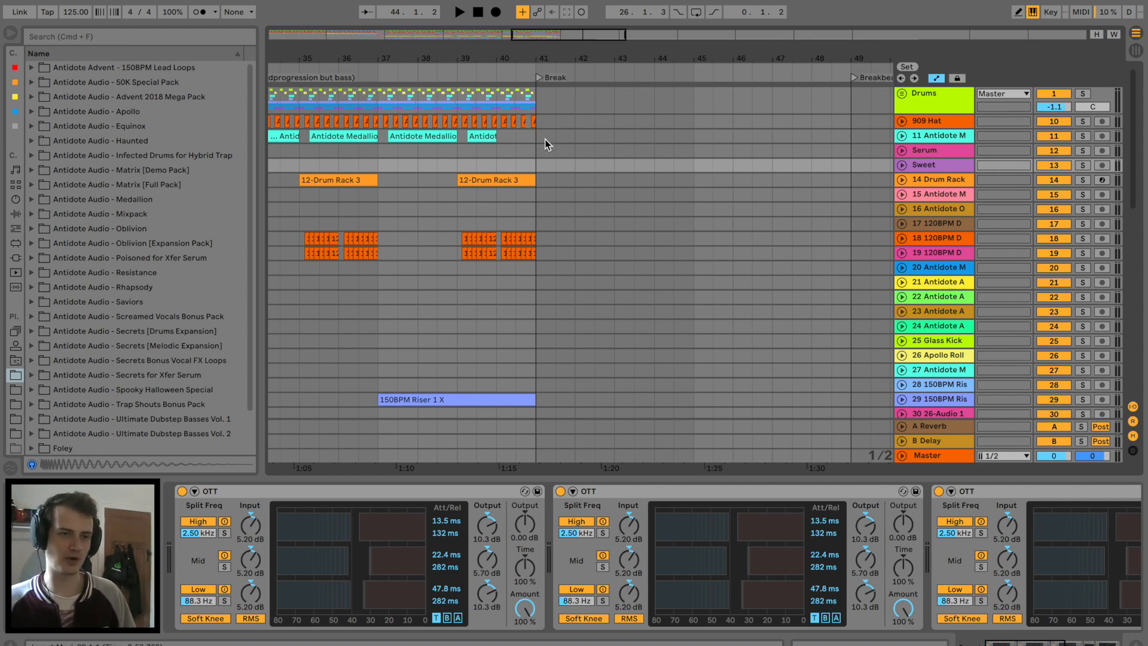
# Add a locator at bar 43 and name it "Actual Break".
pyautogui.moveTo(614, 59); pyautogui.dragTo(615, 70)
pyautogui.rightClick(614, 73)
pyautogui.click(652, 109)
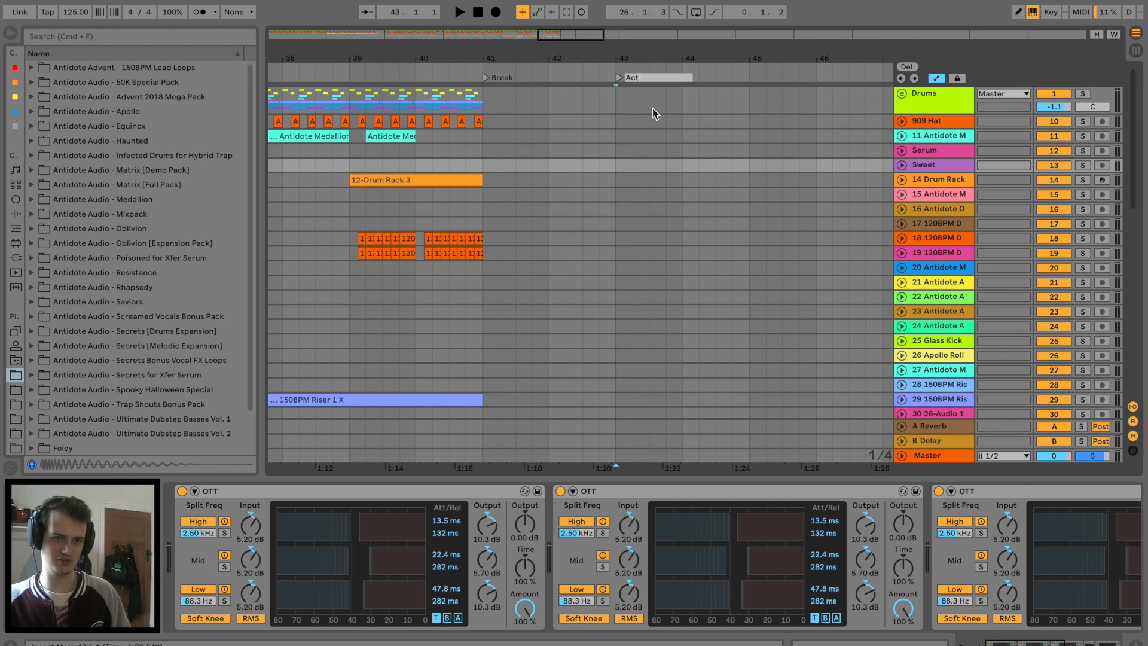
pyautogui.write('Actual Break')
pyautogui.press('Return')
# Examine the sections following the Actual Break locator and the COWBELL reference audio on its track.
pyautogui.moveTo(657, 62); pyautogui.dragTo(621, 75)
pyautogui.hscroll(4, 637, 119)
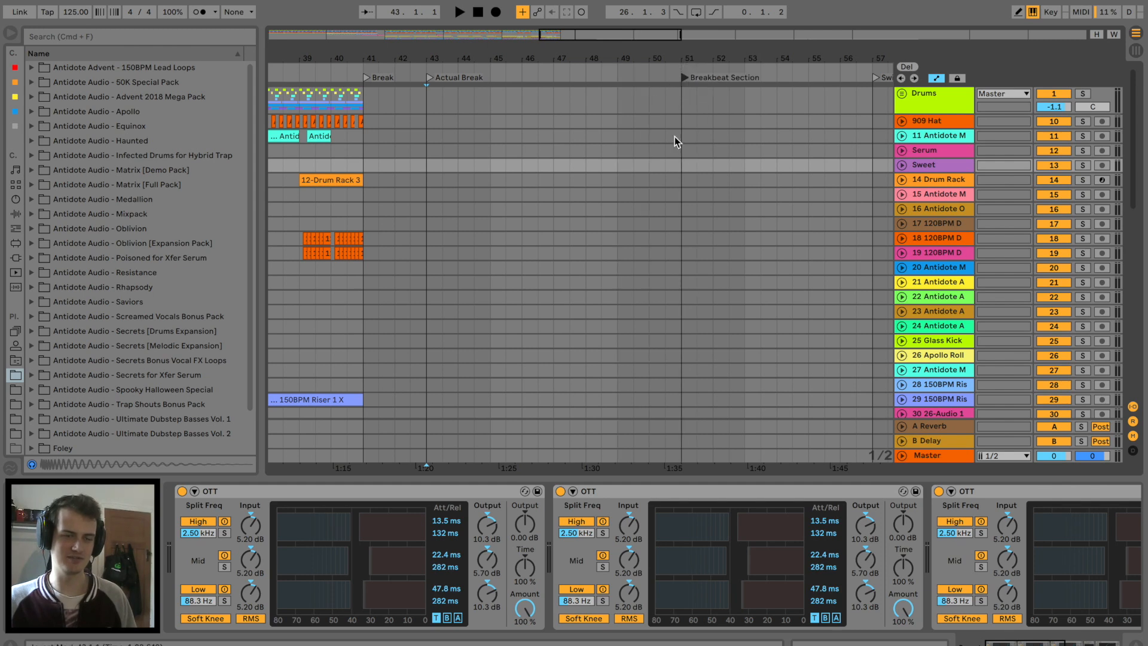
pyautogui.hscroll(4, 641, 48)
pyautogui.hscroll(5, 654, 106)
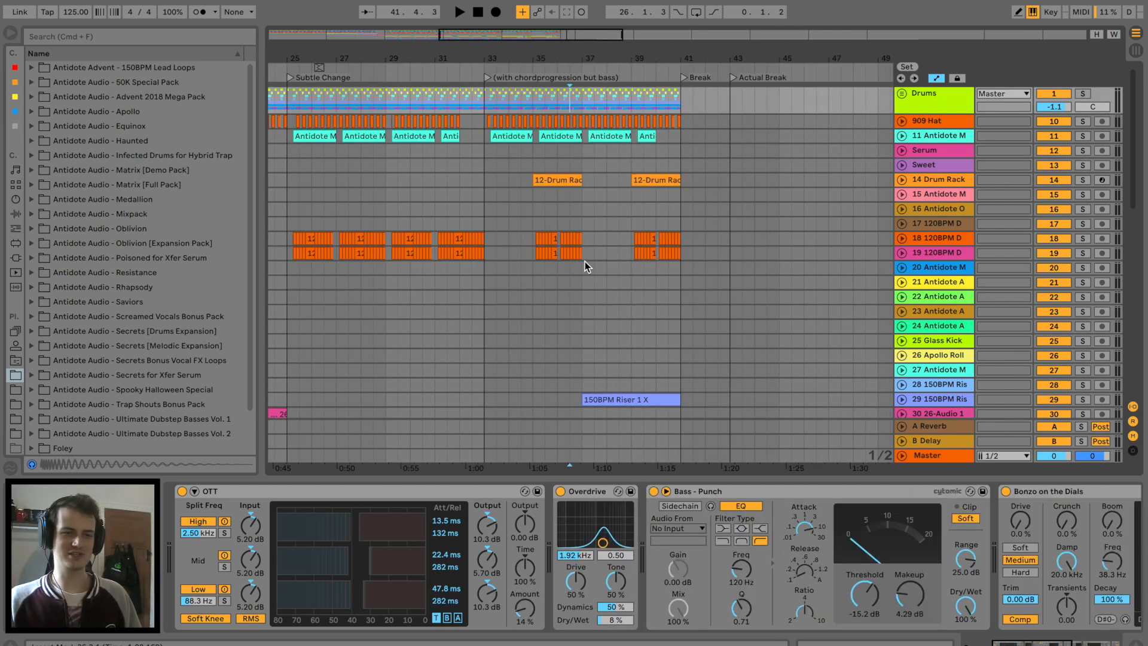
pyautogui.scroll(-15, 595, 277)
pyautogui.hscroll(8, 595, 275)
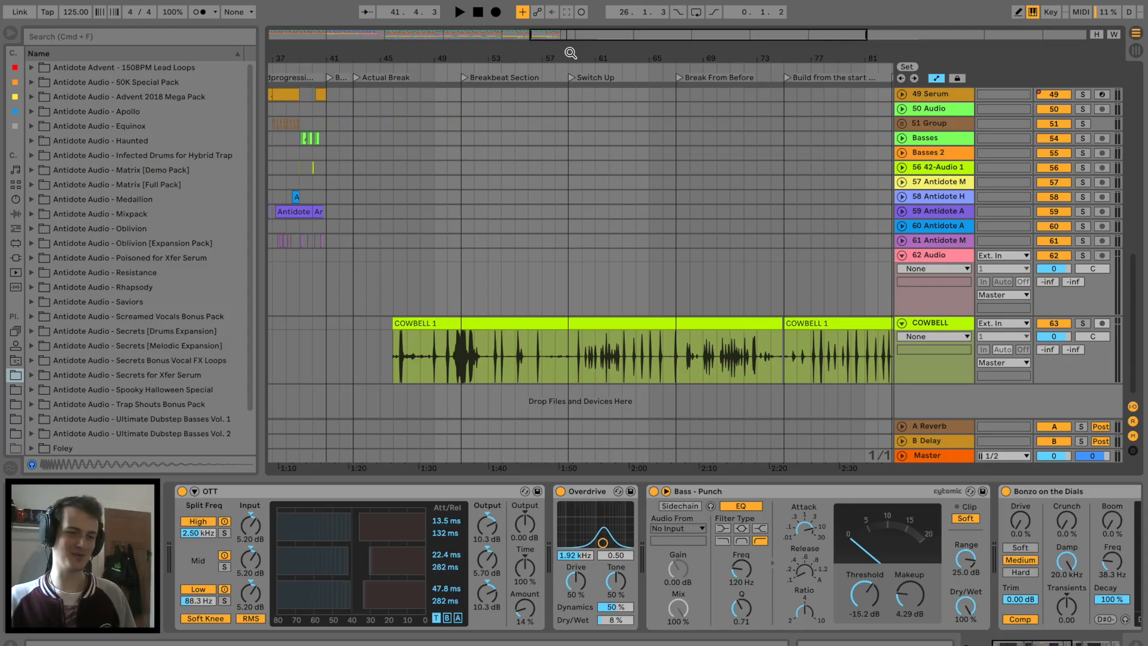
pyautogui.click(388, 345)
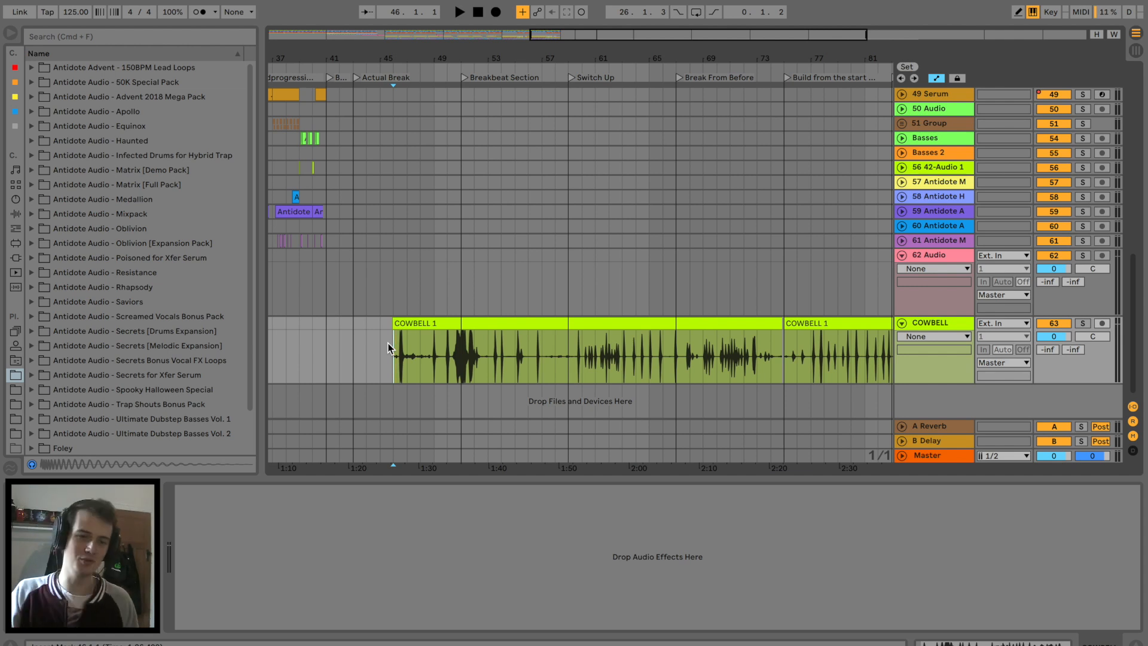
pyautogui.hscroll(3, 490, 340)
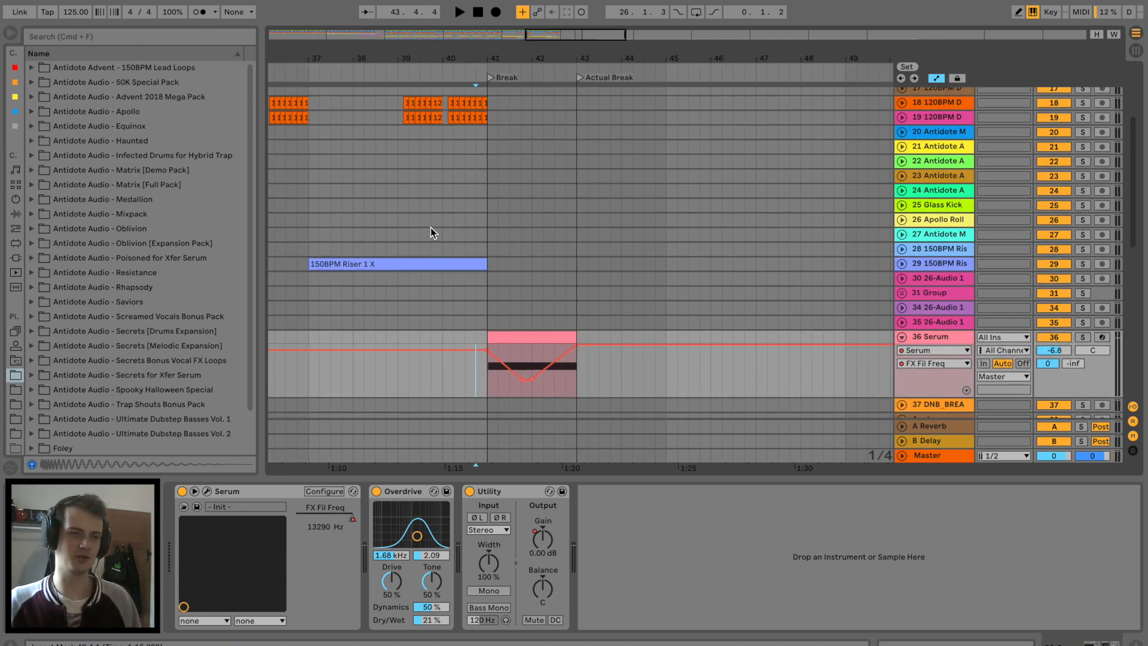
pyautogui.scroll(3, 431, 227)
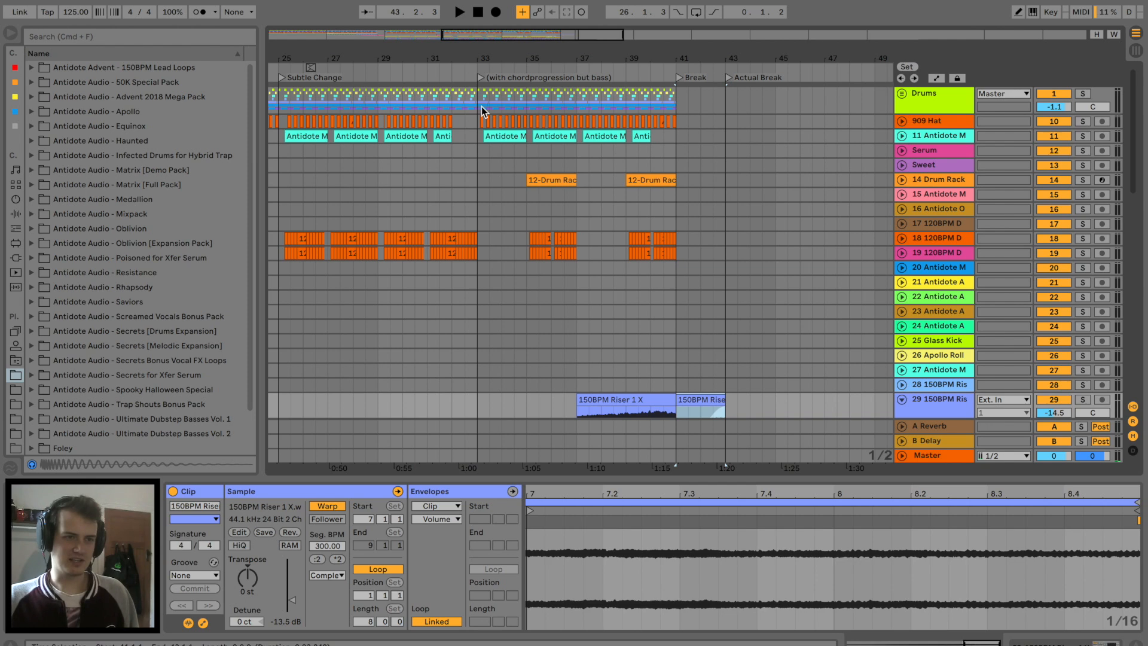
# Place a copy of the drums at the Break locator in bar 41, trim it to the first half beat and audition it.
pyautogui.click(482, 112)
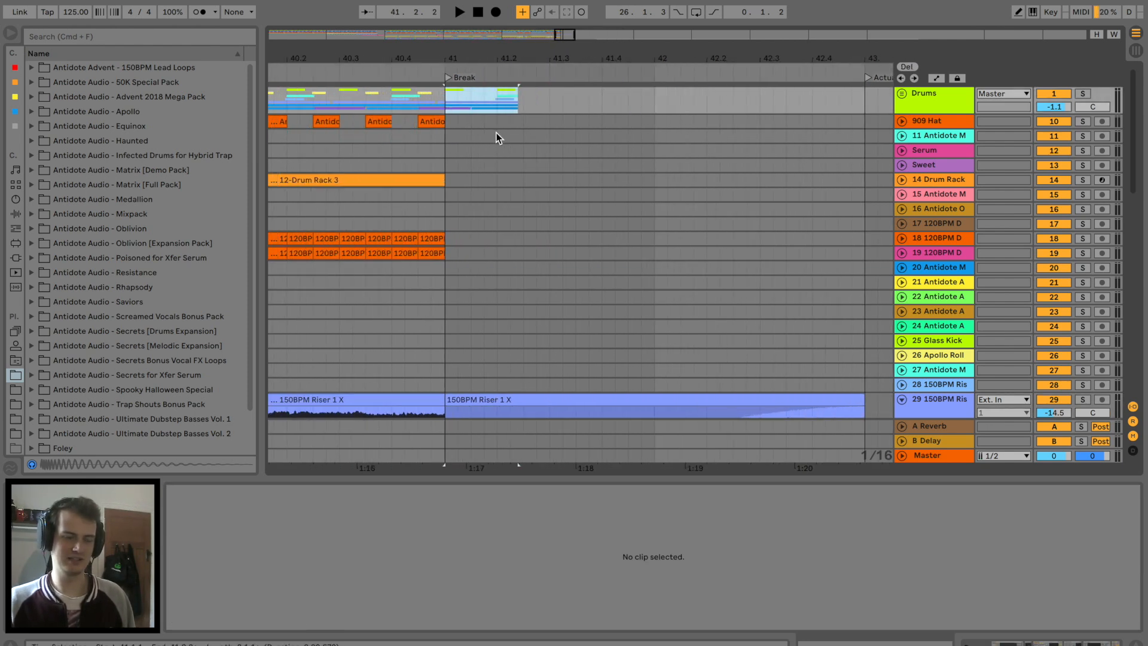
pyautogui.press('space')
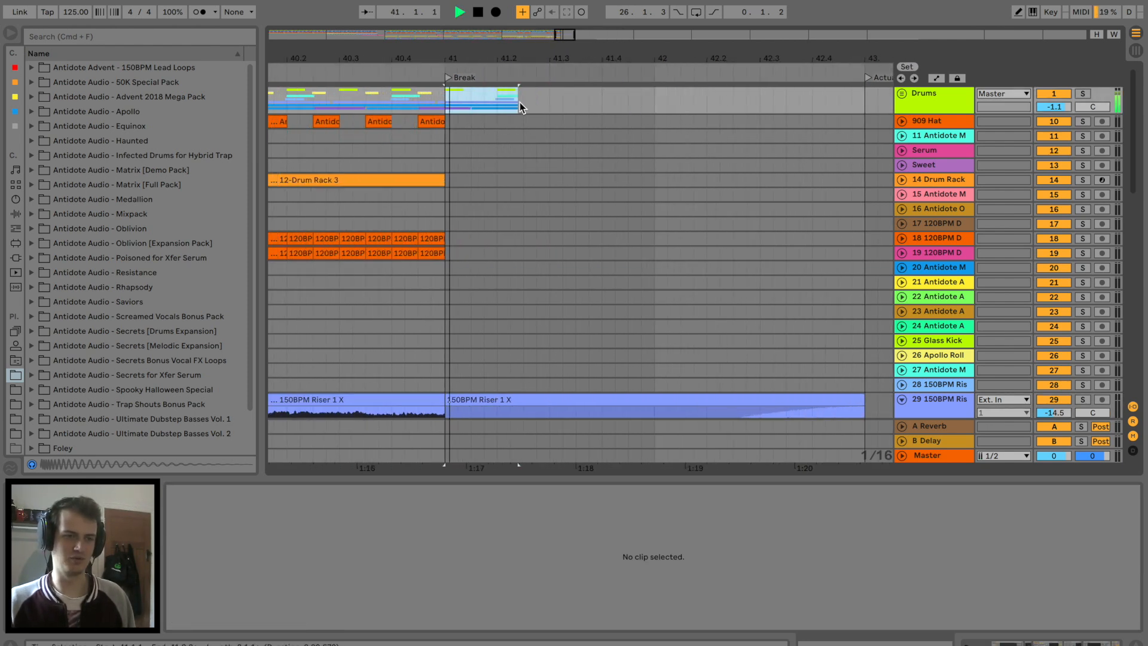
pyautogui.press('space')
pyautogui.moveTo(524, 101); pyautogui.dragTo(482, 105)
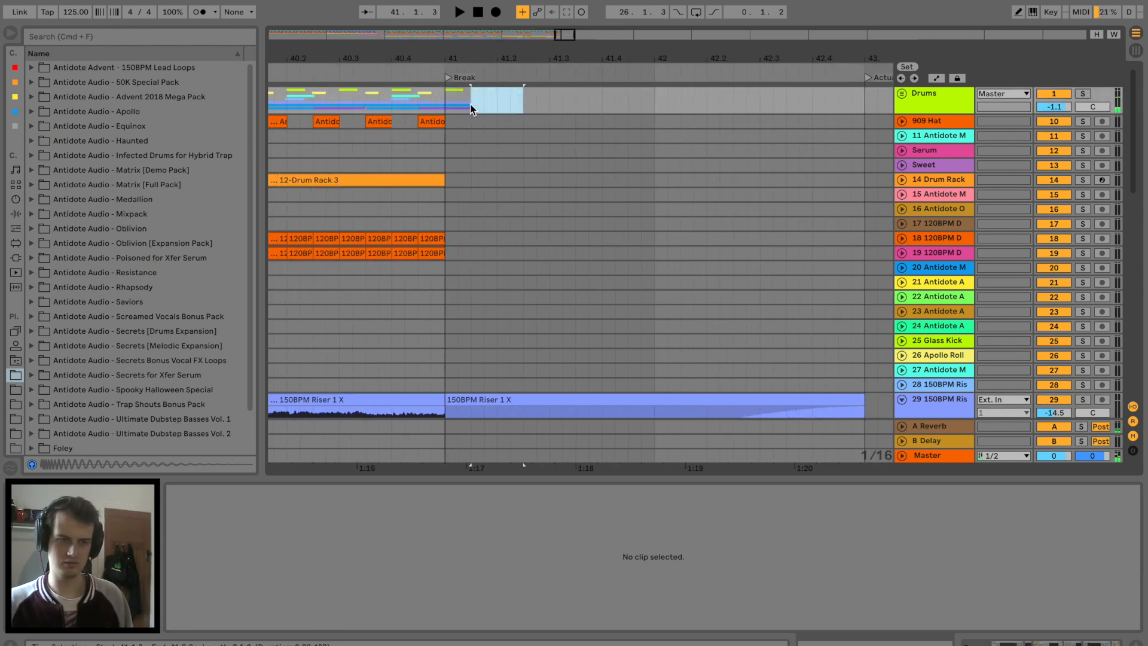
pyautogui.click(380, 109)
pyautogui.press('space')
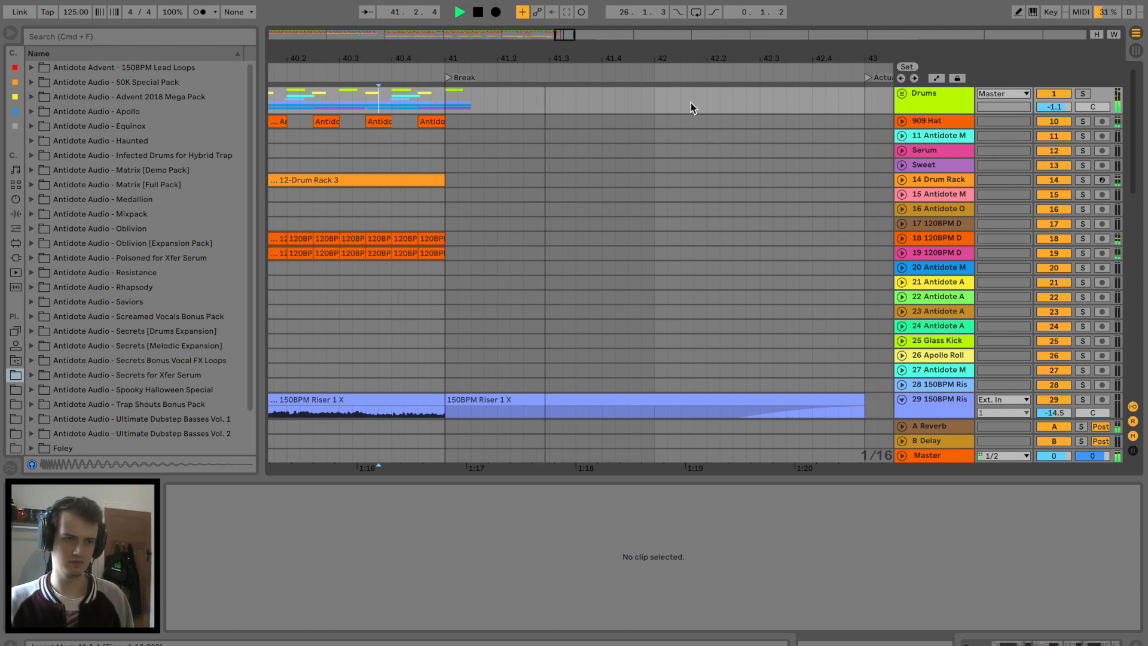
pyautogui.press('space')
pyautogui.press('space')
# Expand the Drums group, delete the custom clap from the start of bar 41 and listen to the remaining kick.
pyautogui.click(902, 94)
pyautogui.press('space')
pyautogui.moveTo(483, 274); pyautogui.dragTo(446, 275)
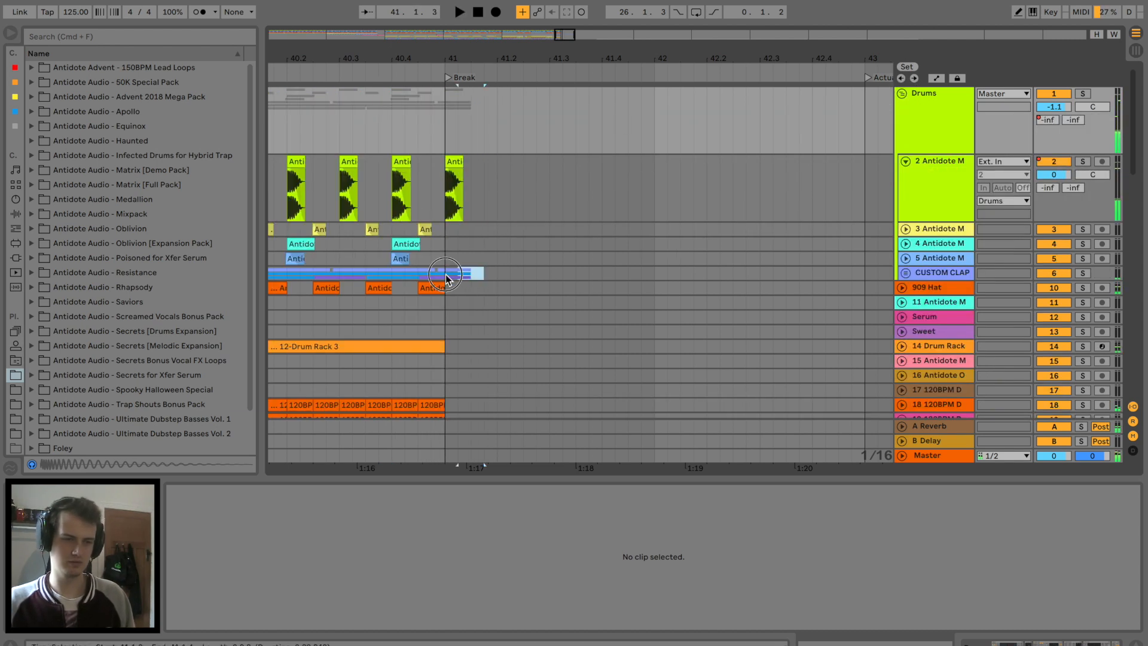
pyautogui.press('Delete')
pyautogui.click(444, 247)
pyautogui.press('space')
pyautogui.press('space')
pyautogui.moveTo(463, 62); pyautogui.dragTo(464, 37)
# Add a Compressor to the 36 Serum track, sidechained from the 2-Antidote kick track, and audition the Break.
pyautogui.click(458, 206)
pyautogui.scroll(-10, 651, 328)
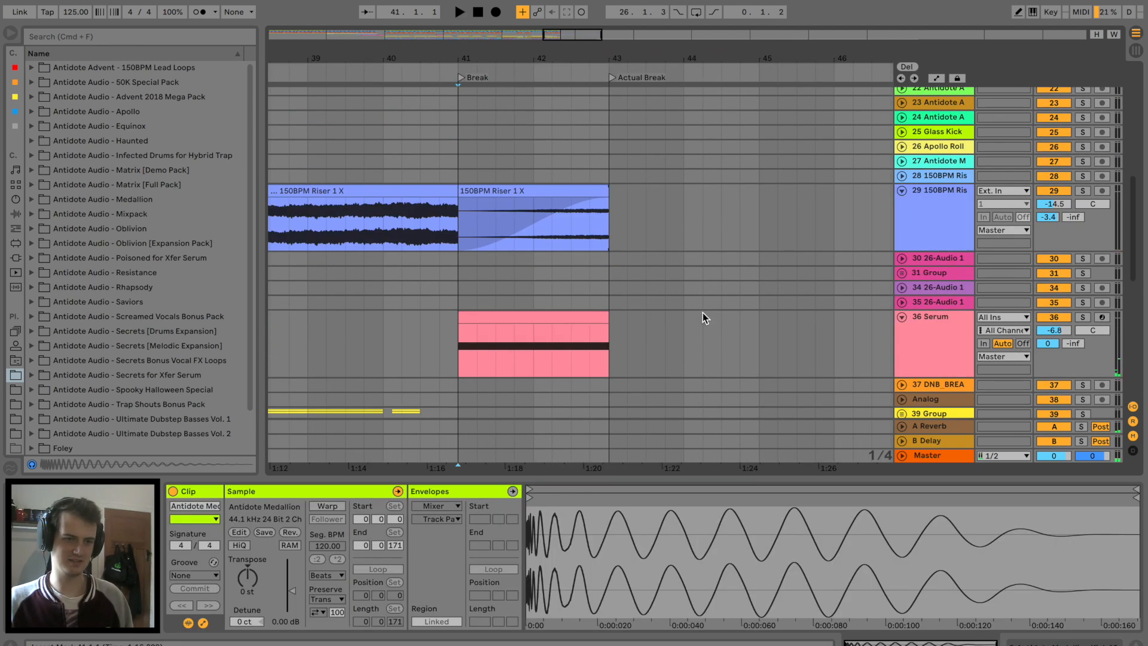
pyautogui.click(926, 322)
pyautogui.click(985, 223)
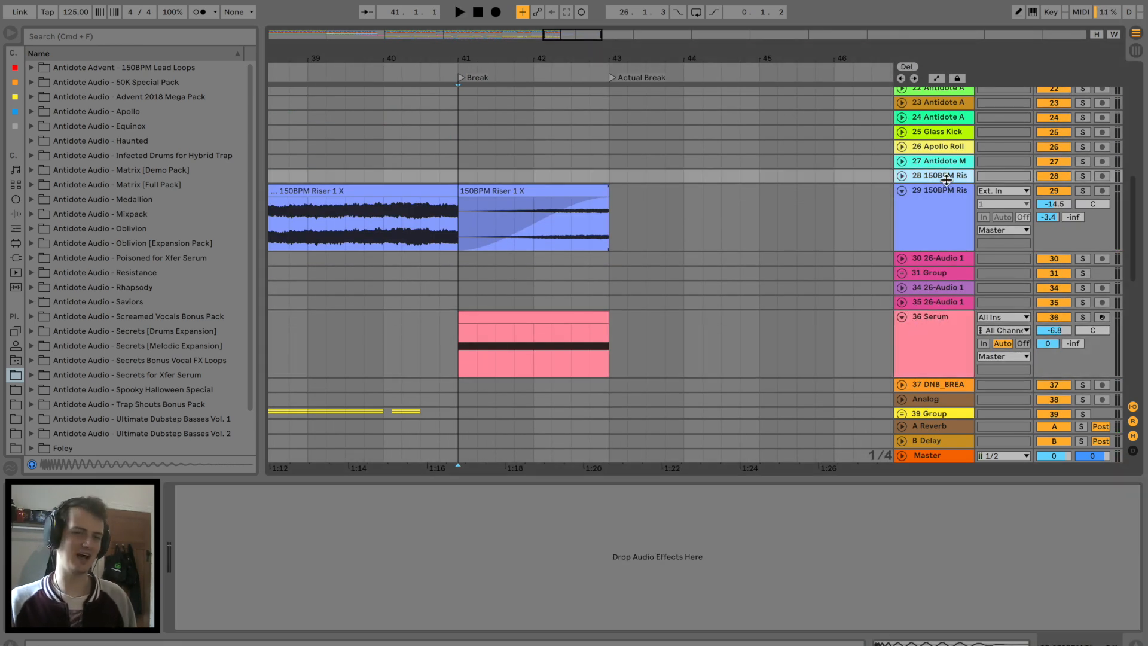
pyautogui.click(477, 311)
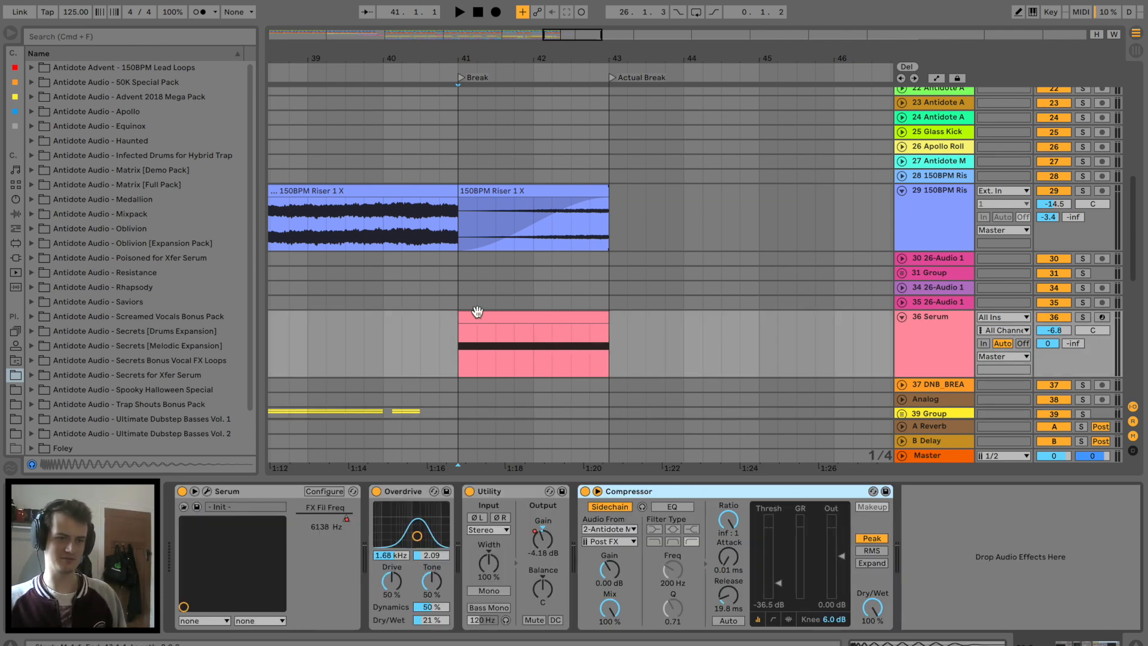
pyautogui.press('space')
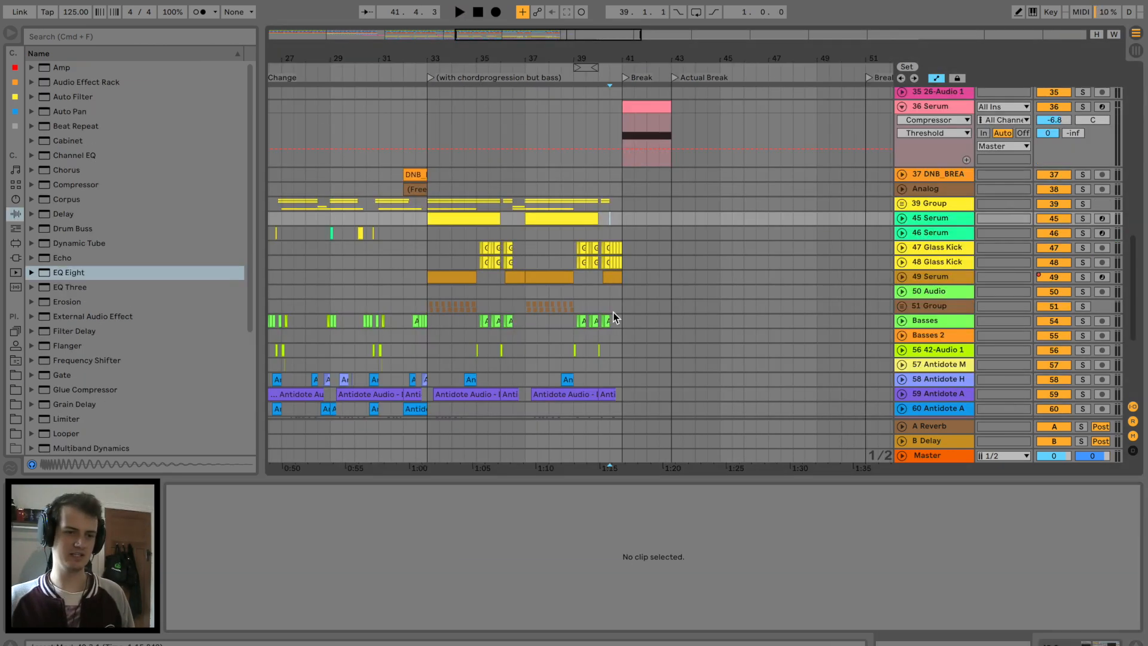
# Copy the DNB_BREAK and frozen Analog clips from before bar 33 to bar 42 and audition the Break.
pyautogui.scroll(-6, 478, 360)
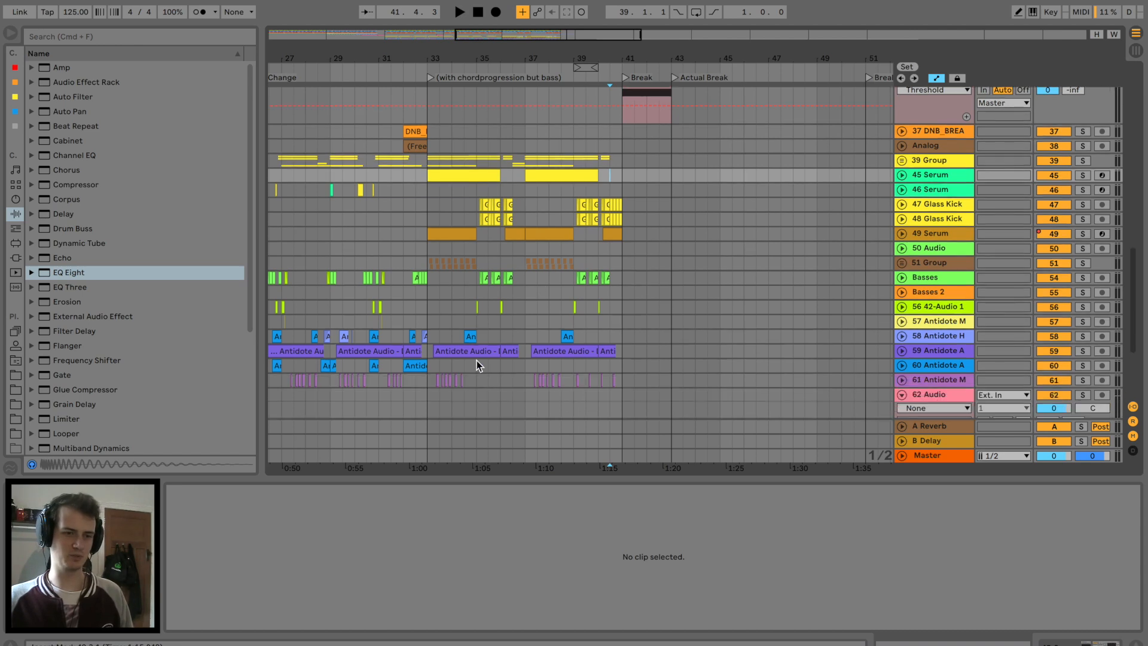
pyautogui.scroll(5, 457, 277)
pyautogui.hscroll(-4, 457, 277)
pyautogui.moveTo(522, 61); pyautogui.dragTo(500, 70)
pyautogui.click(513, 168)
pyautogui.keyDown('shift'); pyautogui.click(516, 181); pyautogui.keyUp('shift')
pyautogui.click(798, 165)
pyautogui.press('super+v')
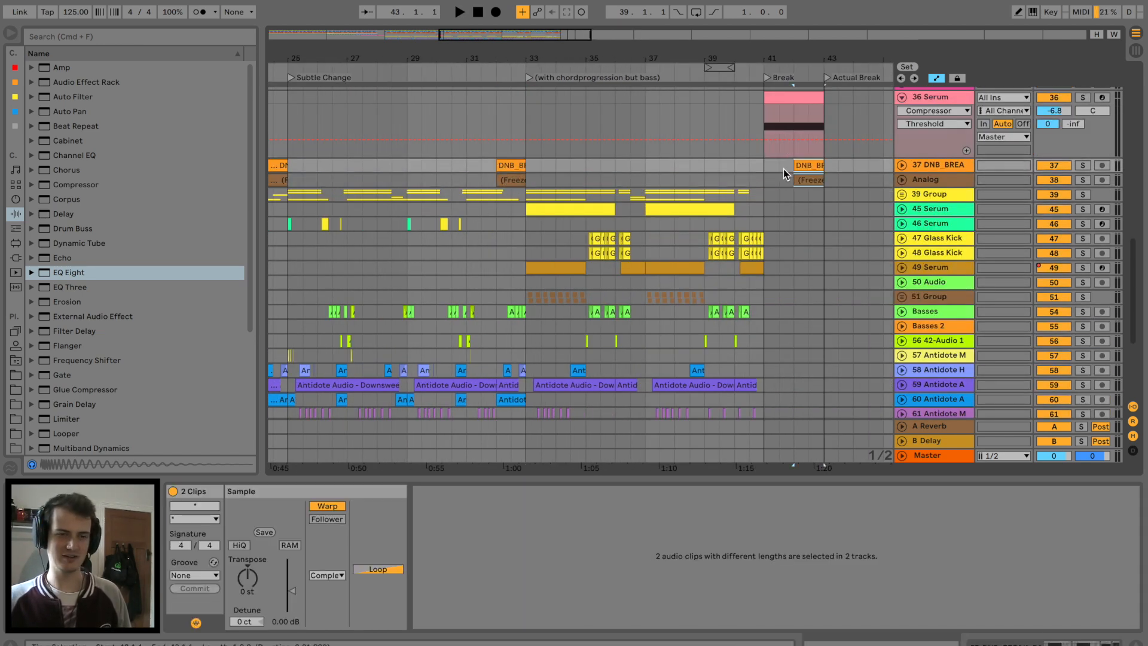
pyautogui.click(783, 168)
pyautogui.press('space')
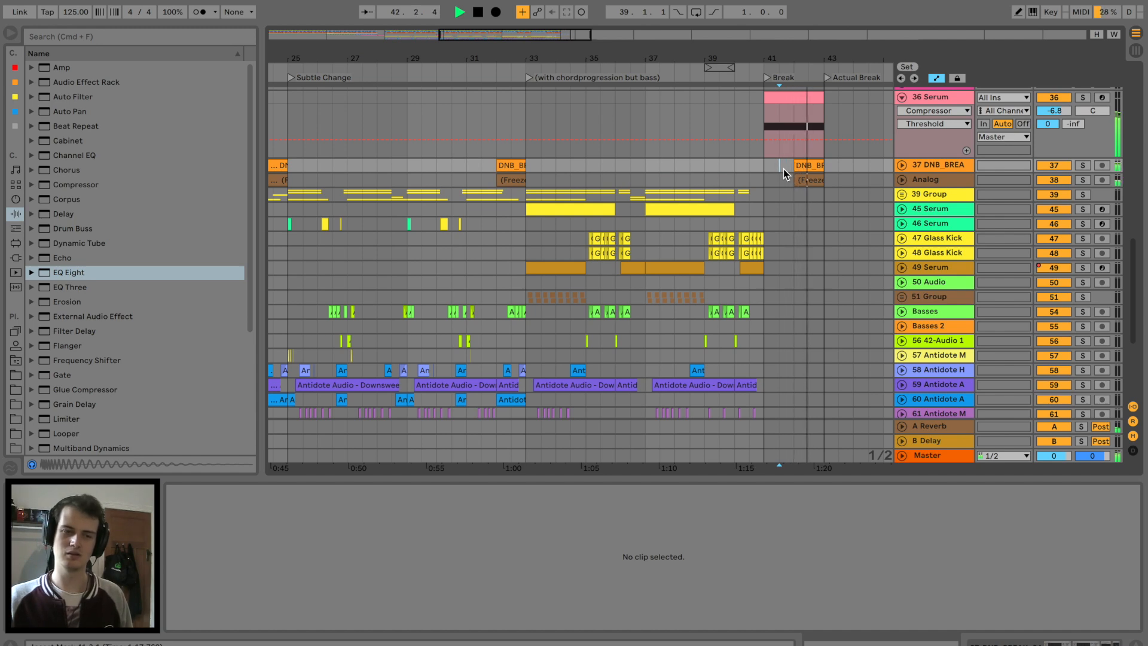
pyautogui.click(660, 168)
pyautogui.press('space')
# Insert two new audio tracks directly below the 29 150BPM Riser track.
pyautogui.scroll(10, 660, 168)
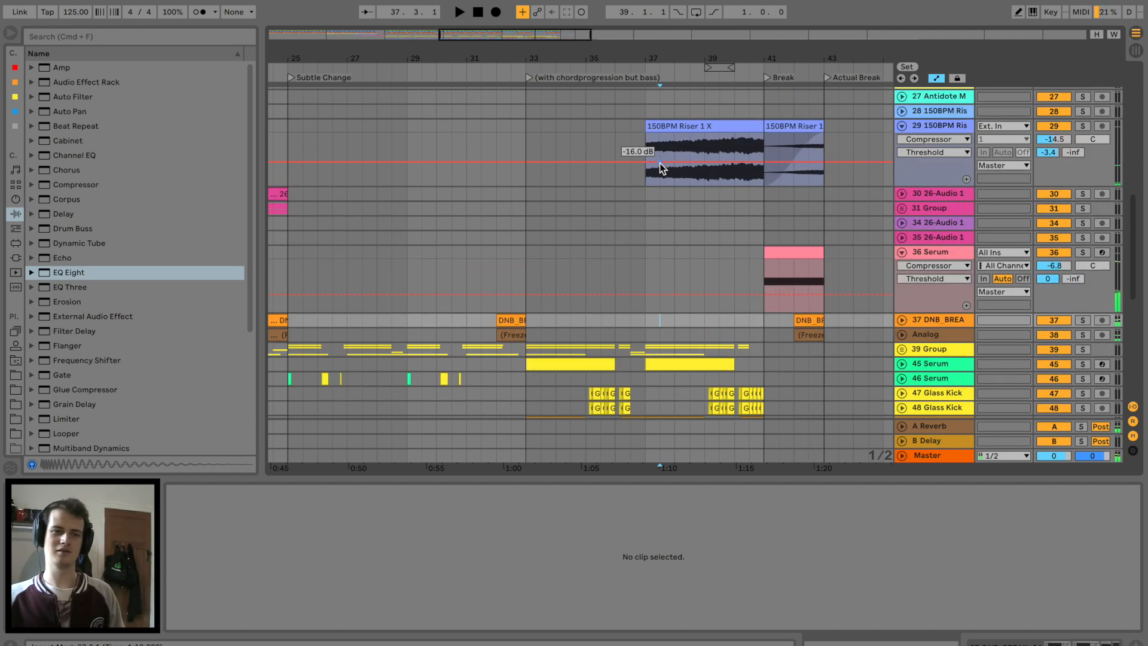
pyautogui.click(902, 360)
pyautogui.press('super+t')
pyautogui.press('super+t')
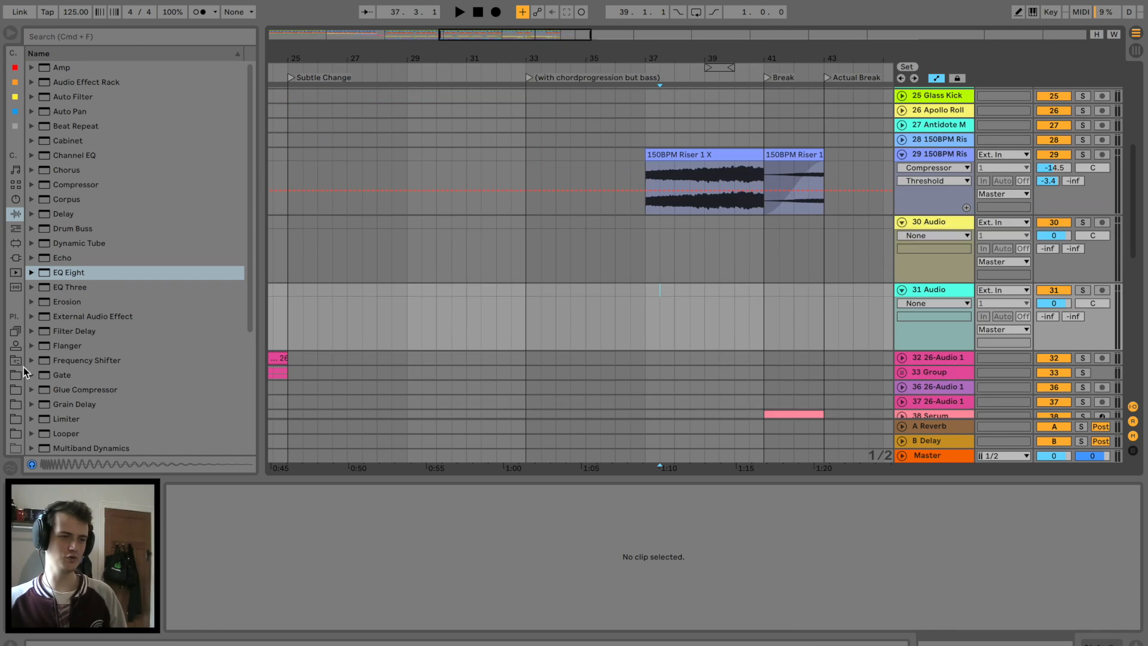
# Place "Antidote Audio - Downsweep 05 F.wav" from the 50K Special Pack on audio track 31 at the Break locator and play it.
pyautogui.click(17, 375)
pyautogui.click(34, 83)
pyautogui.click(90, 155)
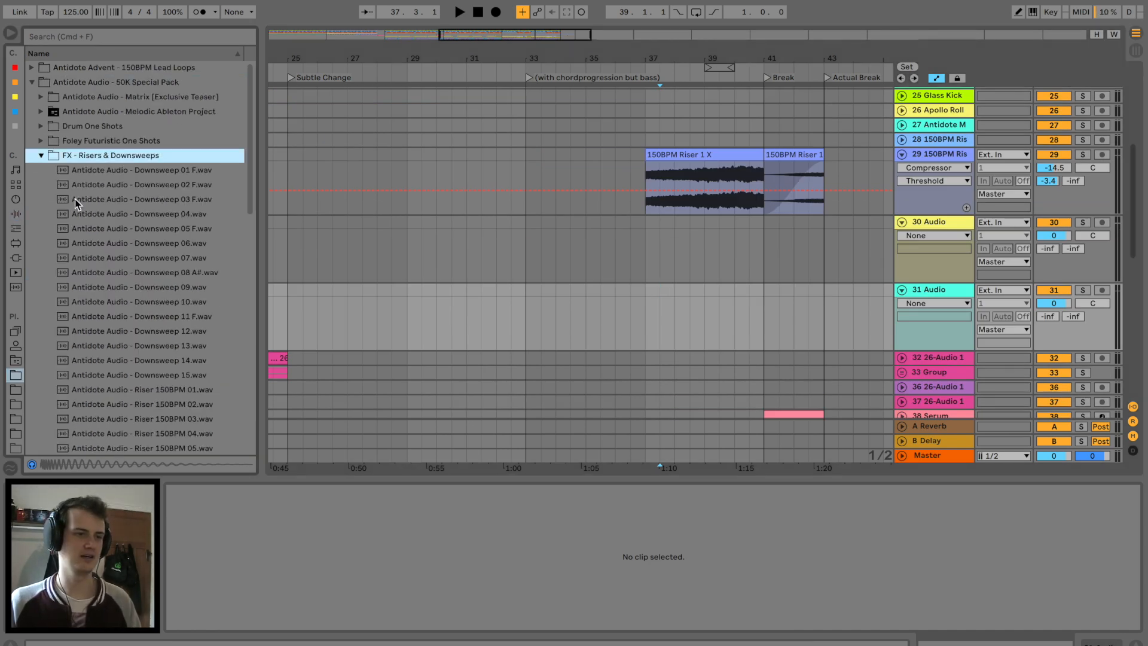
pyautogui.click(114, 229)
pyautogui.click(180, 272)
pyautogui.moveTo(207, 233); pyautogui.dragTo(763, 310)
pyautogui.press('space')
pyautogui.click(793, 292)
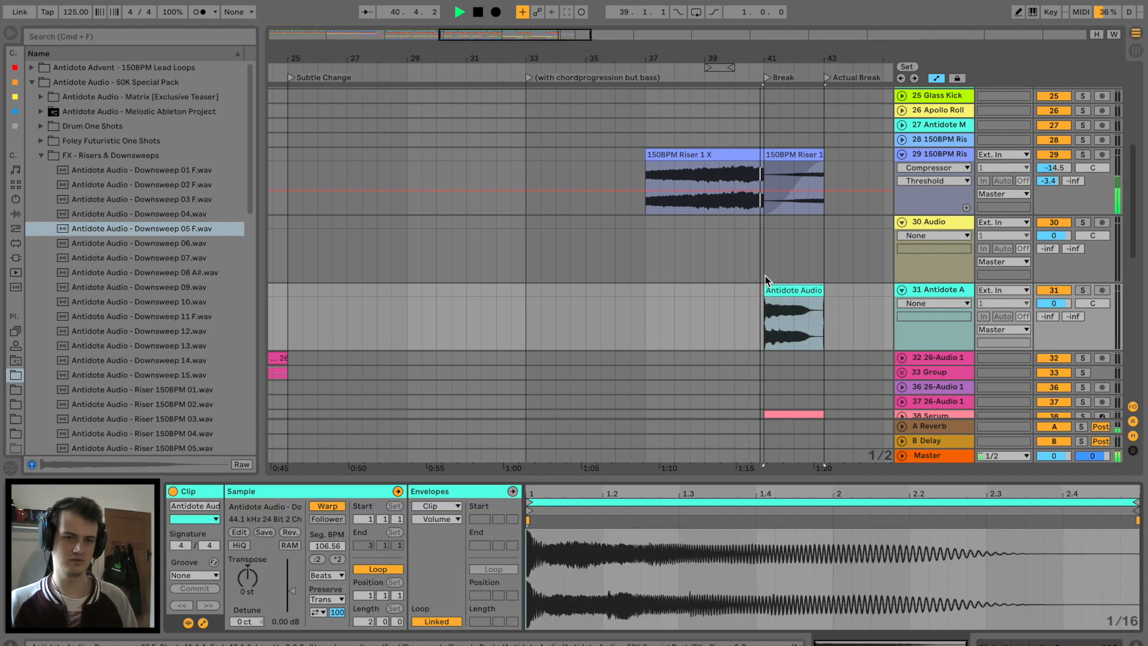
# Set the downsweep clip's gain to -11.9 dB and warp tempo to 150 BPM, and raise its track's A-Reverb send to -12.2 dB.
pyautogui.moveTo(292, 591); pyautogui.dragTo(292, 599)
pyautogui.press('space')
pyautogui.click(327, 507)
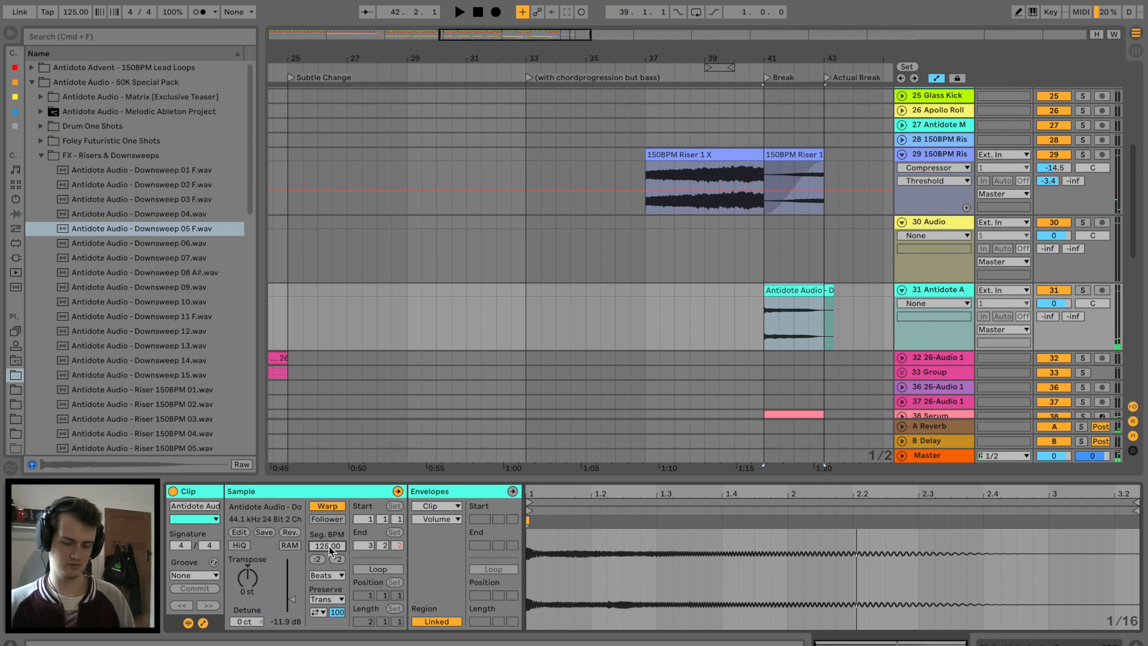
pyautogui.press('Return')
pyautogui.press('space')
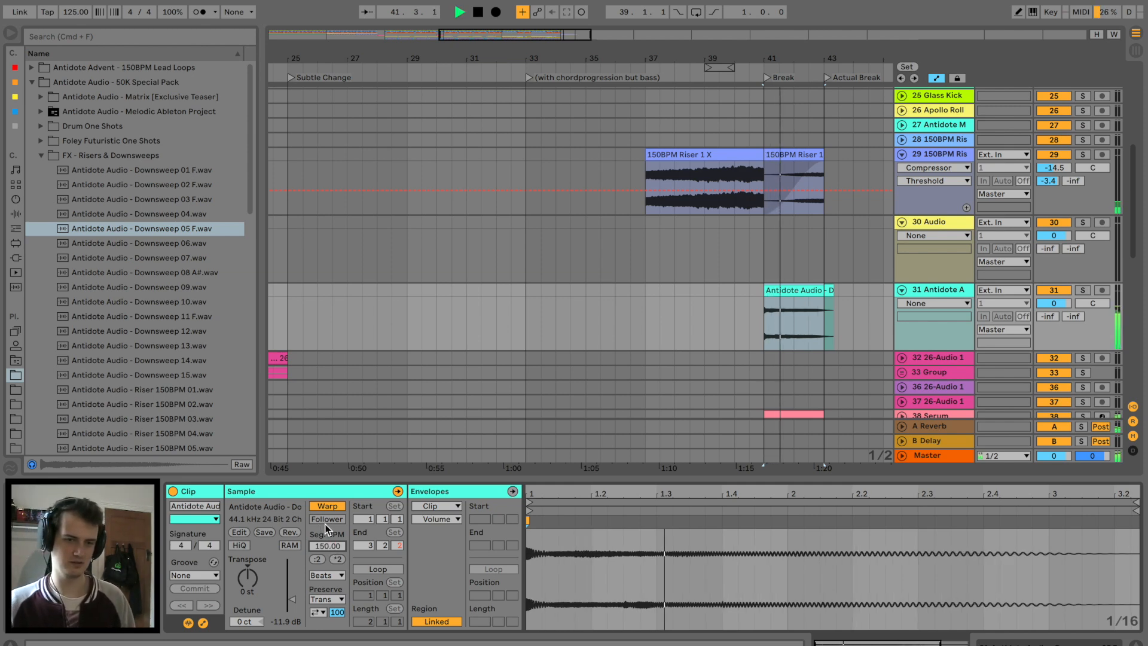
pyautogui.moveTo(1047, 317); pyautogui.dragTo(1047, 281)
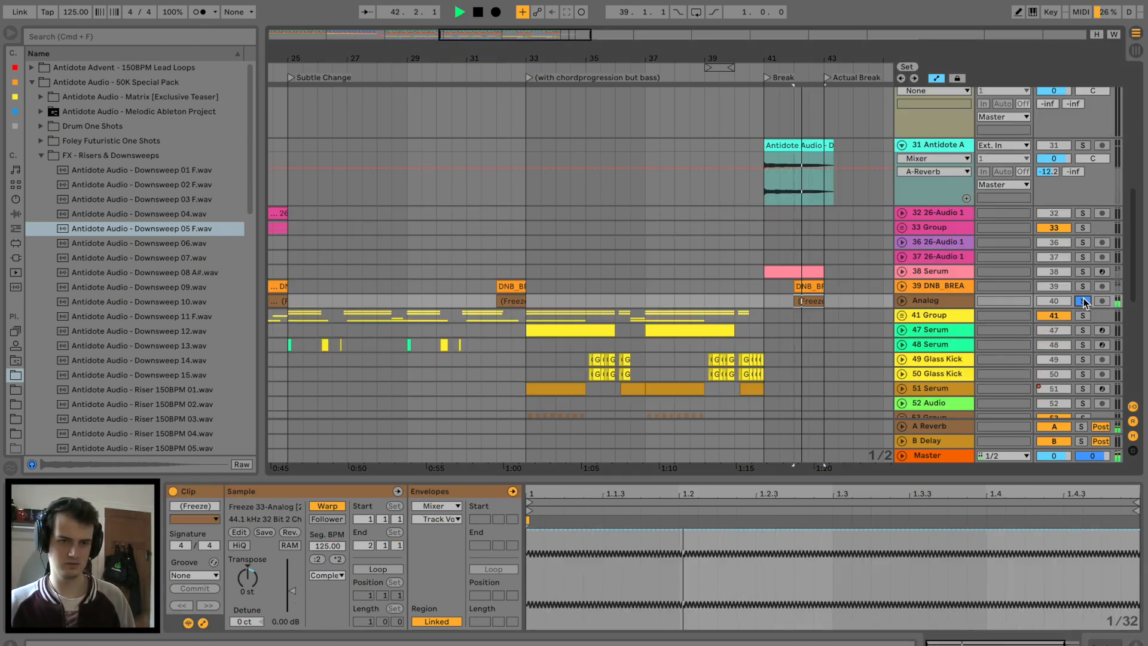
# Delete the frozen Analog clip copied to bar 42 and select the DNB_BREAK clip above it.
pyautogui.press('space')
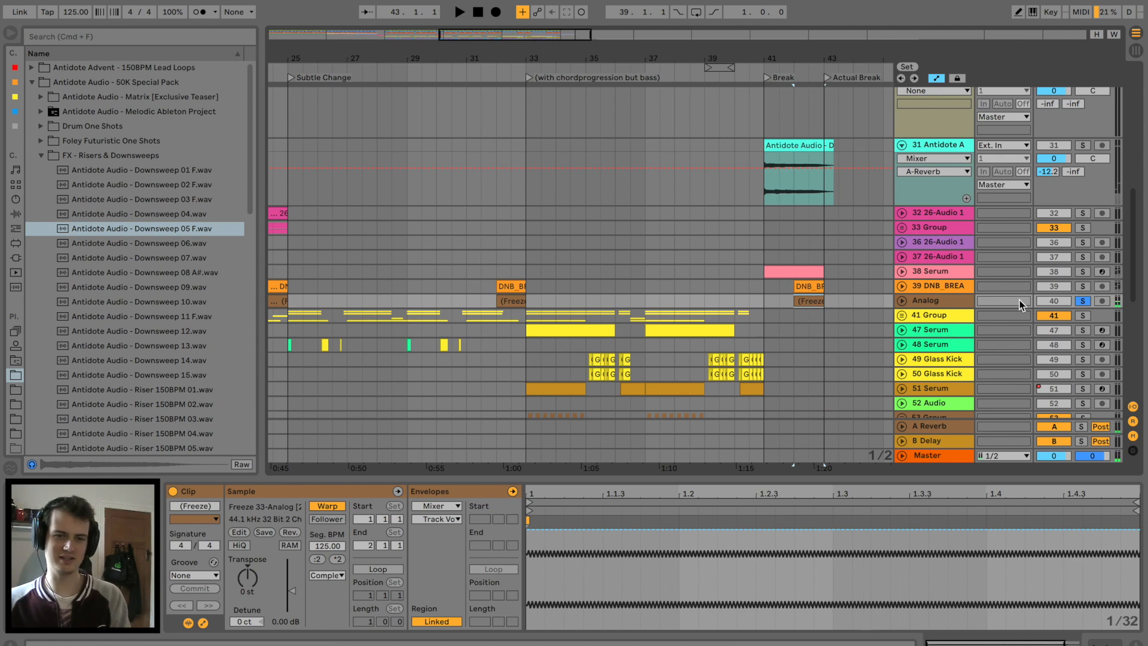
pyautogui.press('Delete')
pyautogui.click(809, 286)
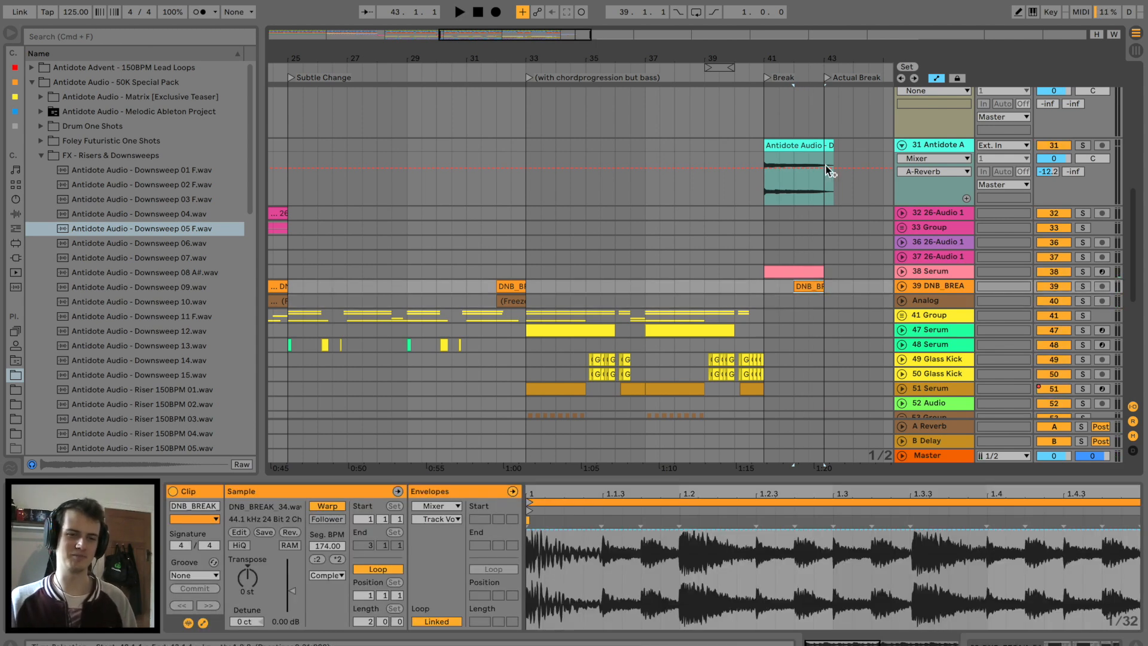
# Place "Antidote Audio - Downsweep 09.wav" on audio track 30 half a bar before the Break locator, play it and set its gain to -10.2 dB.
pyautogui.moveTo(828, 61); pyautogui.dragTo(824, 113)
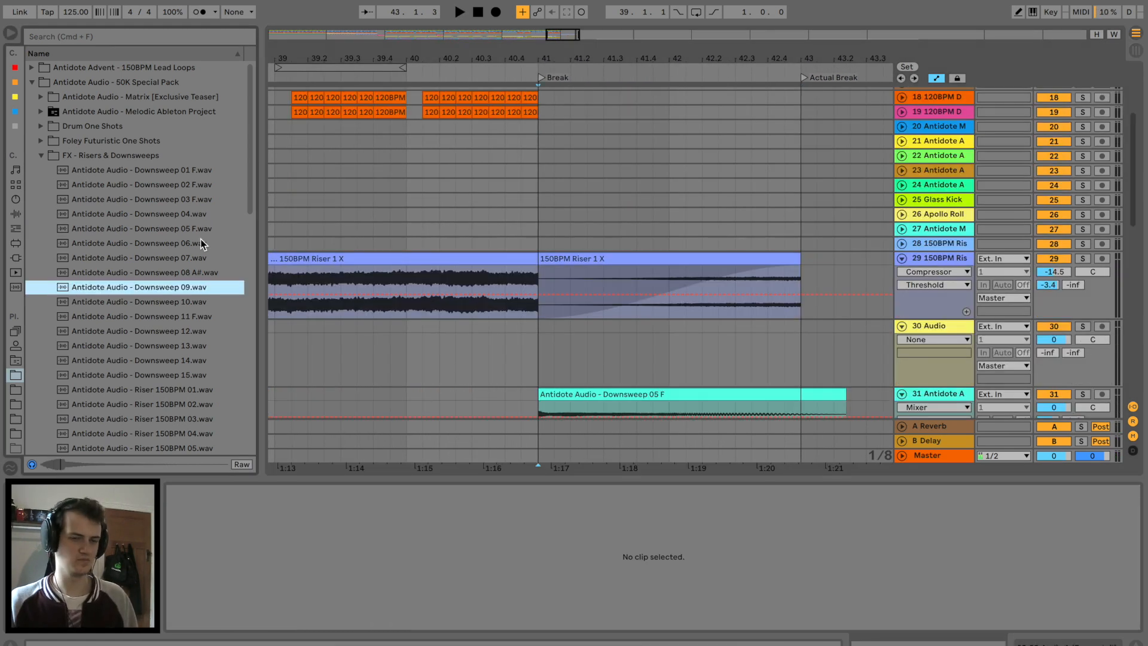
pyautogui.moveTo(100, 292); pyautogui.dragTo(483, 340)
pyautogui.press('space')
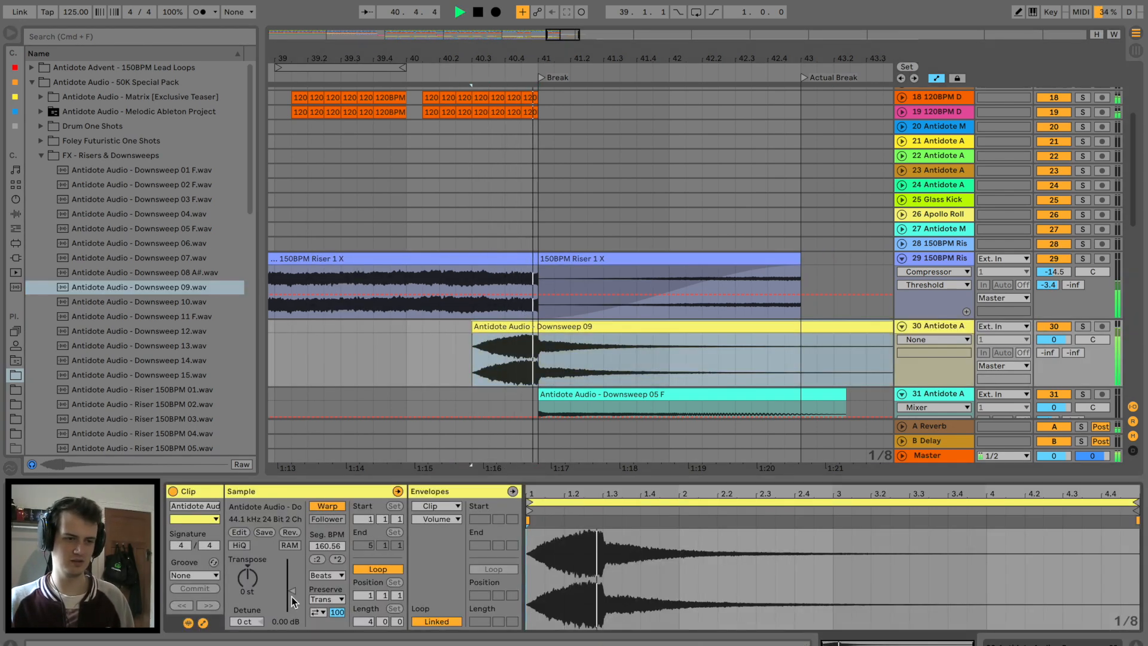
pyautogui.moveTo(292, 591); pyautogui.dragTo(291, 599)
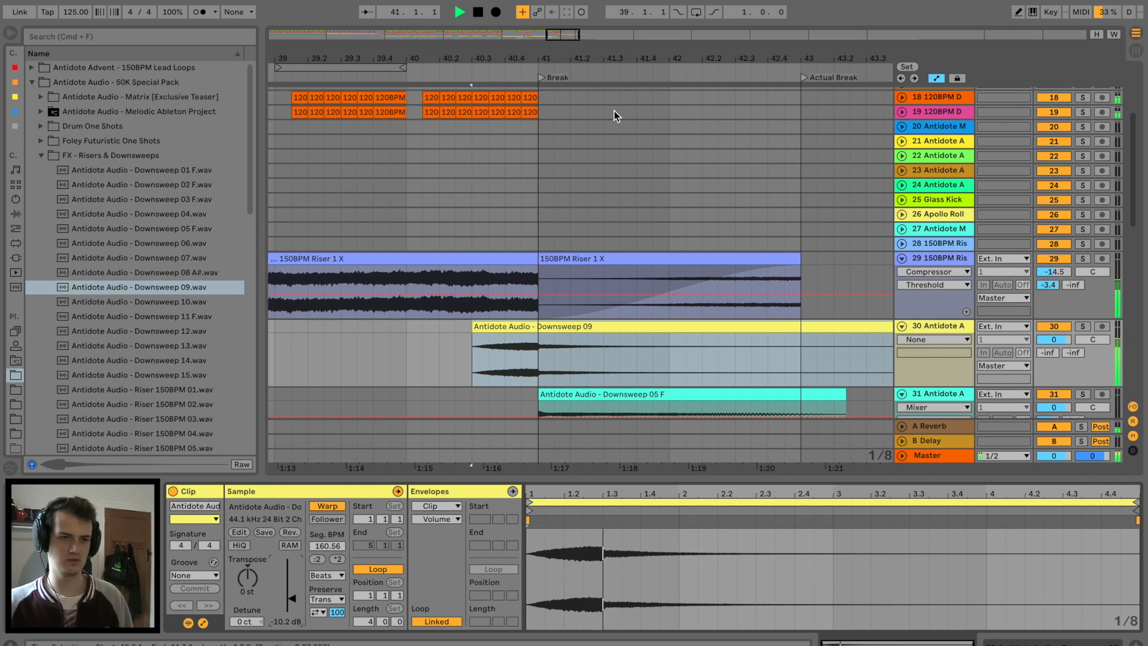
# Split the Downsweep 09 clip at the Break locator and select the part after it.
pyautogui.moveTo(627, 58); pyautogui.dragTo(628, 51)
pyautogui.click(605, 358)
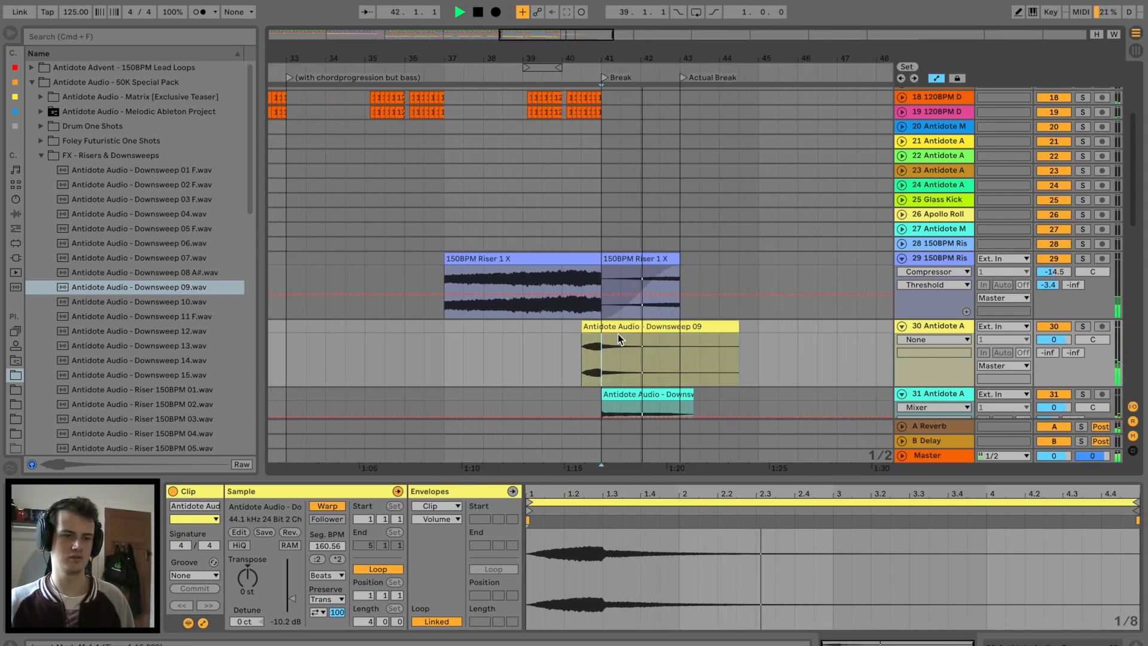
pyautogui.press('super+e')
pyautogui.click(619, 328)
# Turn off warping for the second part of the Downsweep 09 clip and raise its gain.
pyautogui.click(338, 506)
pyautogui.press('space')
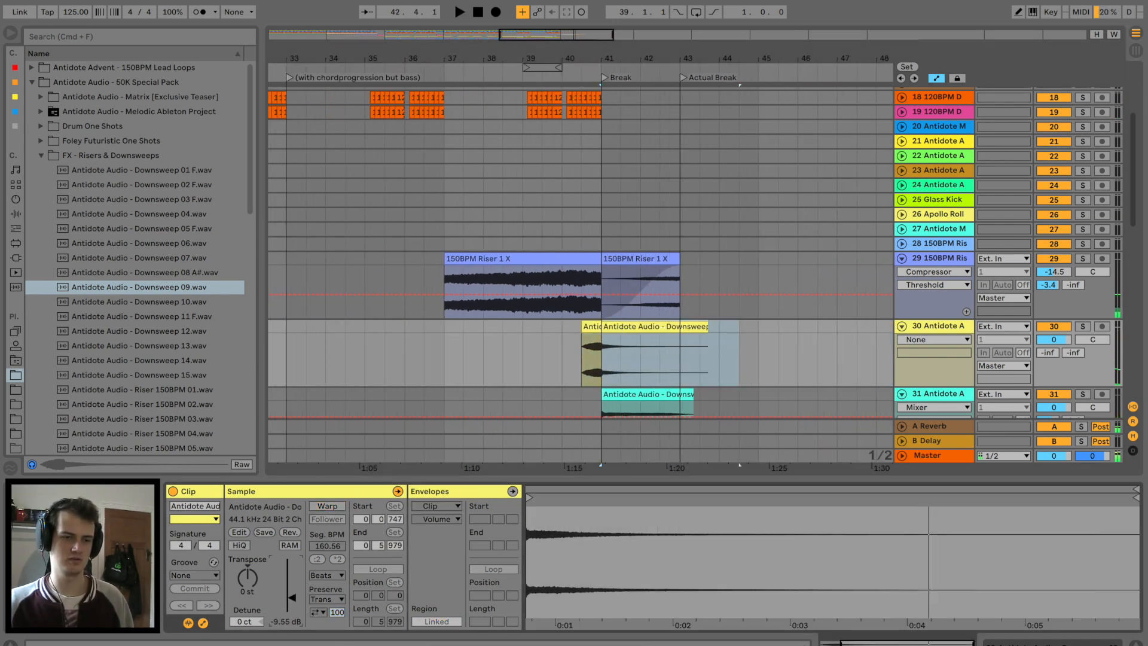
pyautogui.moveTo(289, 597); pyautogui.dragTo(289, 591)
pyautogui.press('space')
pyautogui.press('space')
# Play from bar 39, raise track 30's A-Reverb send to 0 dB and lower its volume to -2.0 dB.
pyautogui.click(544, 363)
pyautogui.press('space')
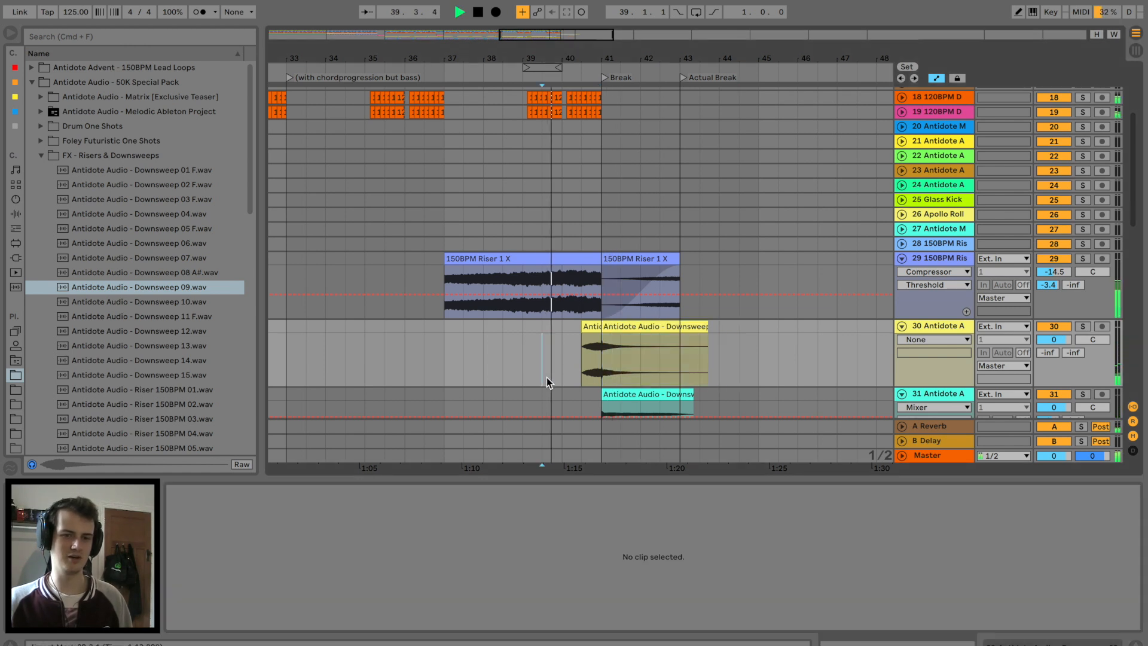
pyautogui.moveTo(1050, 355); pyautogui.dragTo(1049, 299)
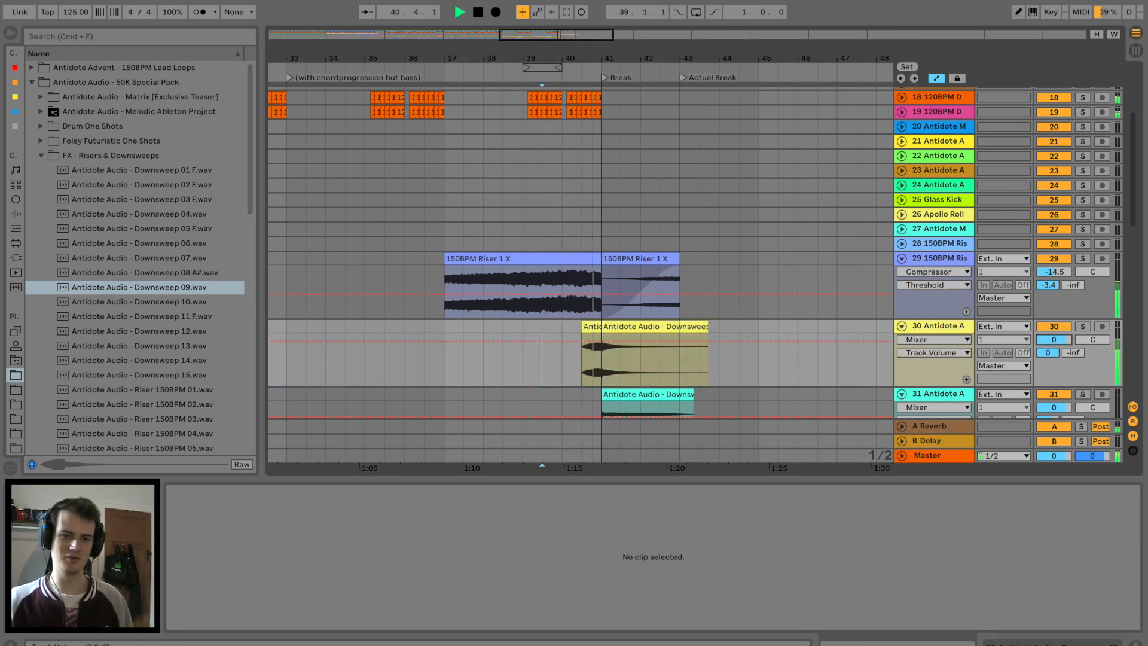
# Fade in the first part of the Downsweep 09 clip and set its gain to -15.4 dB.
pyautogui.click(593, 326)
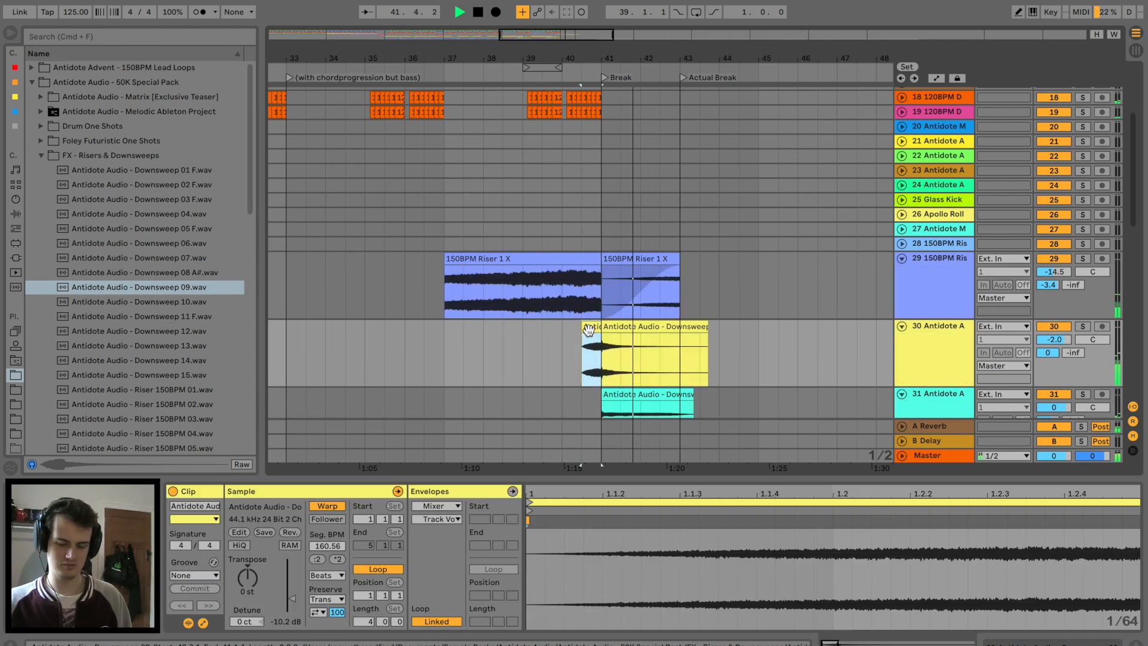
pyautogui.press('space')
pyautogui.press('space')
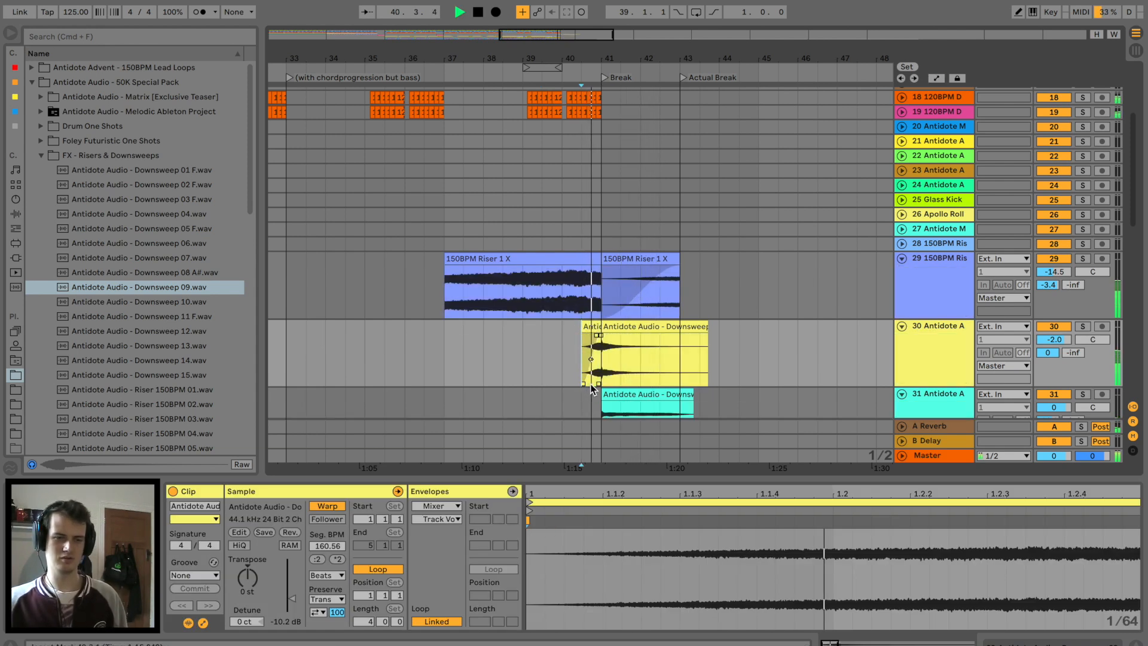
pyautogui.moveTo(296, 596); pyautogui.dragTo(295, 600)
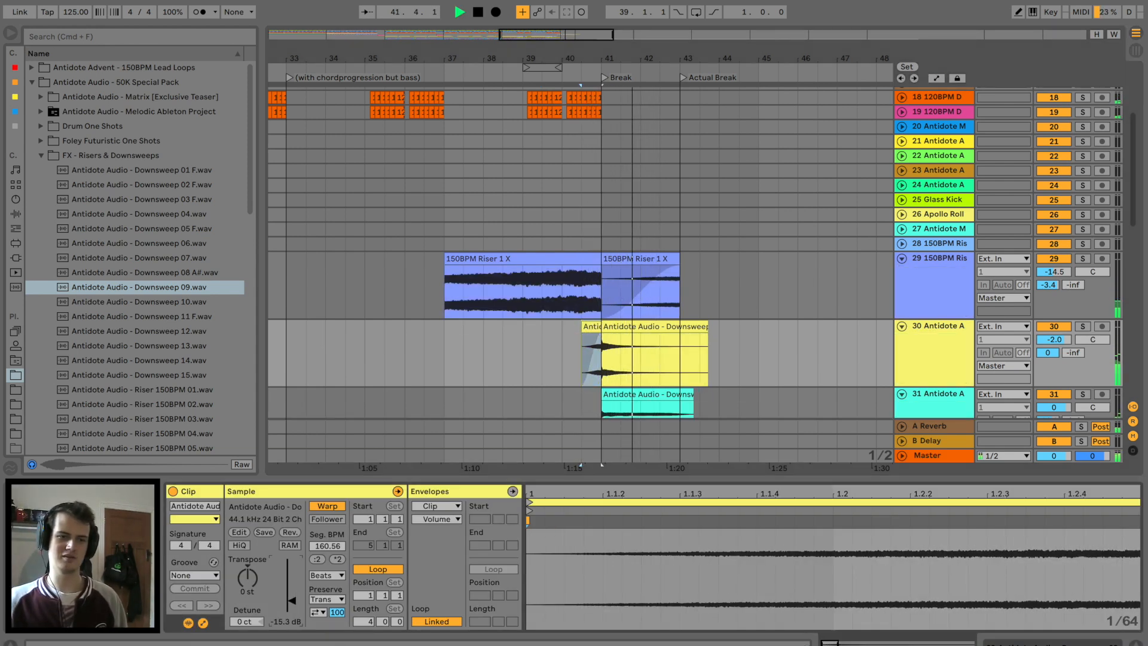
# Stop playback and fold the riser track 29 and the downsweep tracks 30 and 31.
pyautogui.click(901, 326)
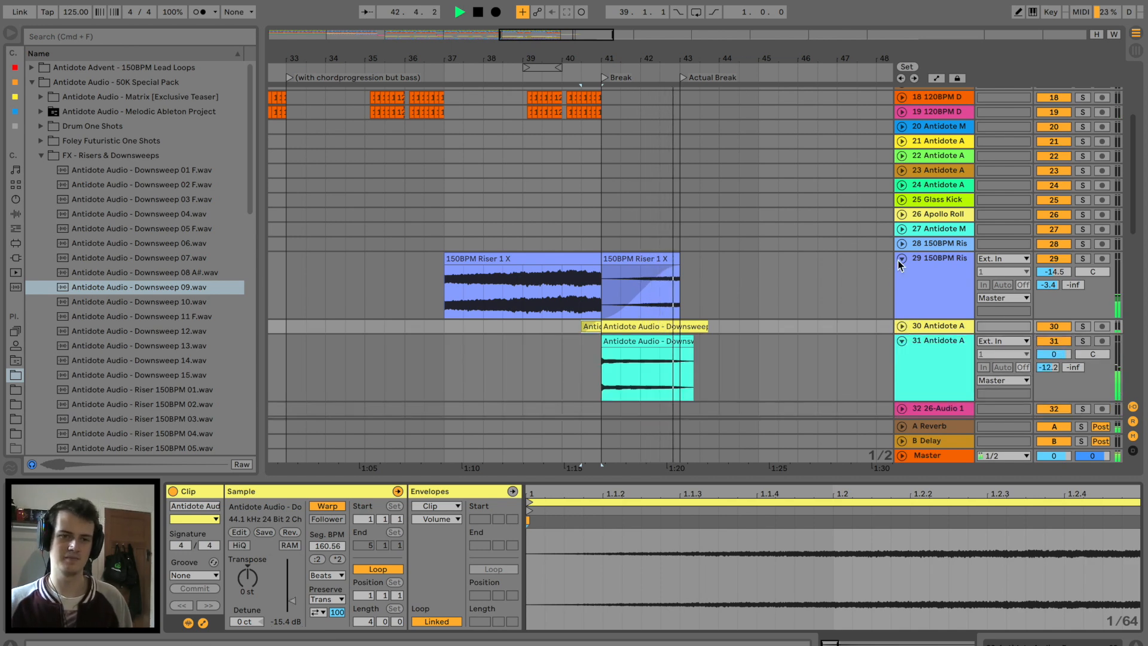
pyautogui.click(901, 259)
pyautogui.press('space')
pyautogui.click(901, 288)
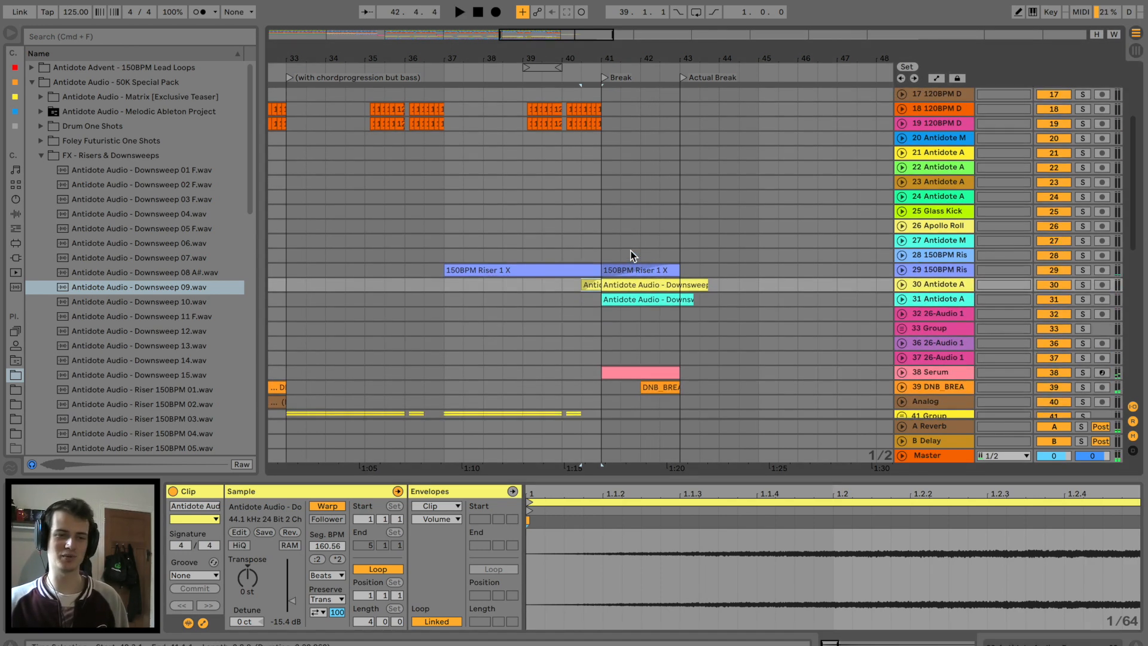
# Insert an empty MIDI clip on the 38 Serum track from the Actual Break locator to the Breakbeat Section locator.
pyautogui.moveTo(465, 238); pyautogui.dragTo(710, 238)
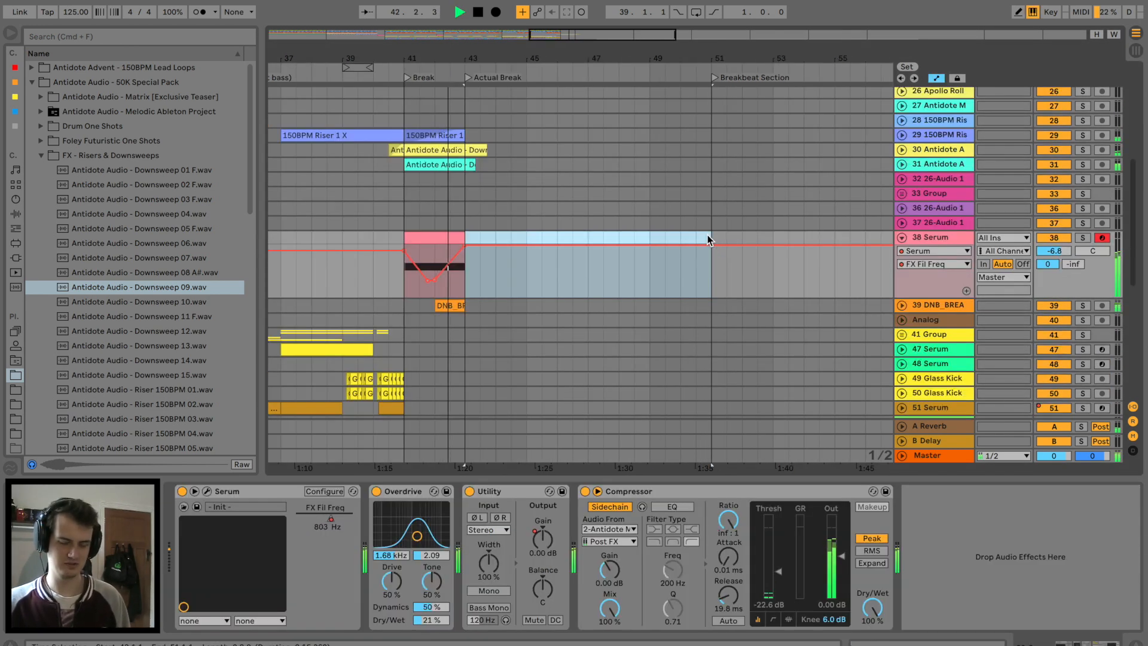
pyautogui.press('super+shift+m')
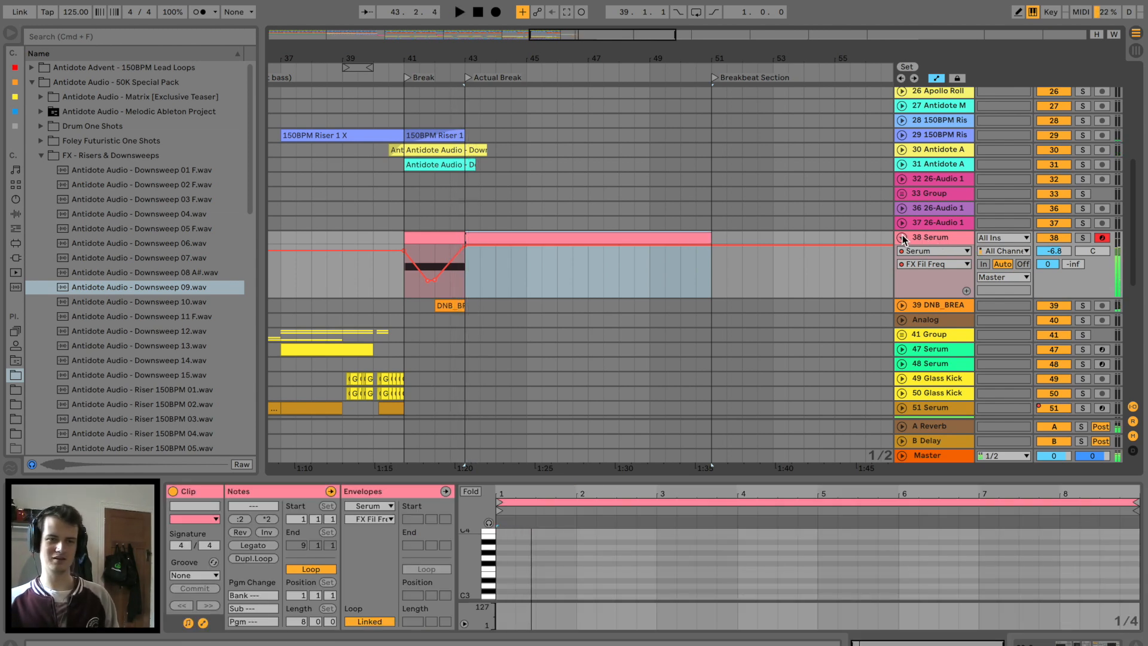
# Lock the automation envelopes and lower the Serum track's FX Fil Freq automation at the Actual Break locator to 279 Hz.
pyautogui.click(955, 79)
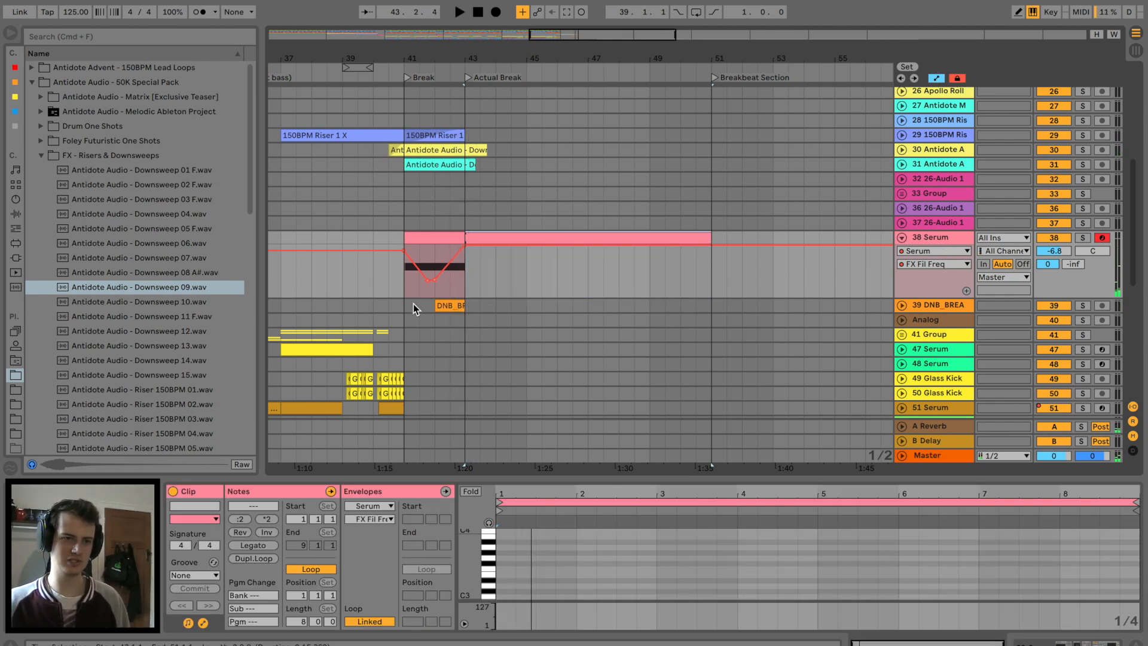
pyautogui.moveTo(466, 251); pyautogui.dragTo(465, 272)
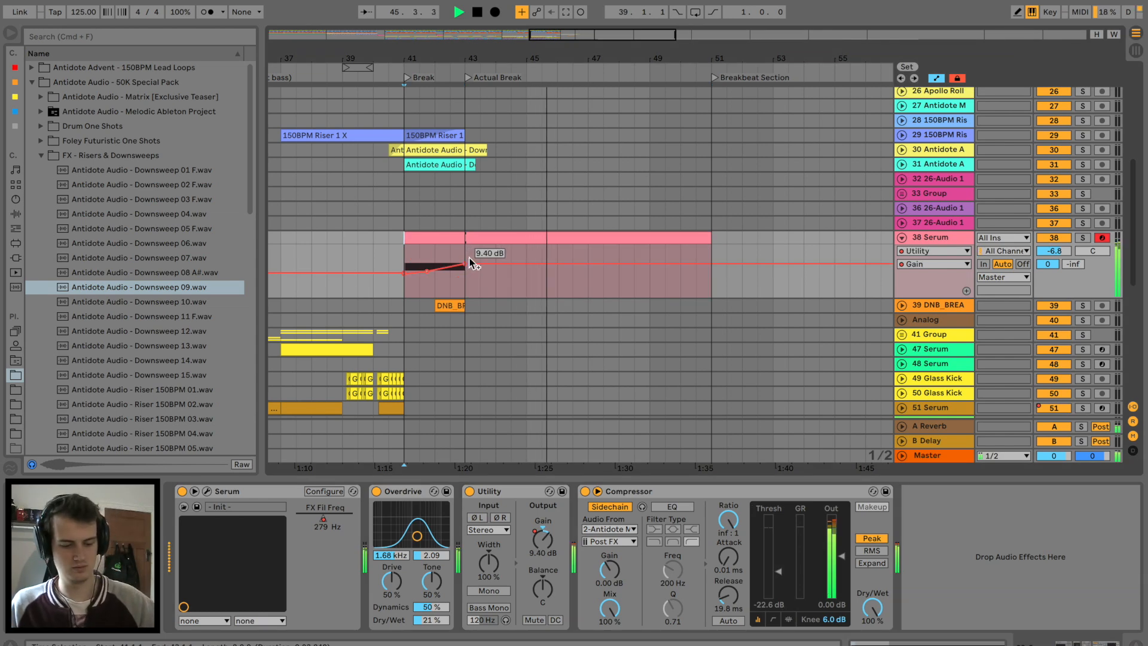
# Open the new Serum clip's notes and play the Serum part from the Break locator.
pyautogui.click(485, 234)
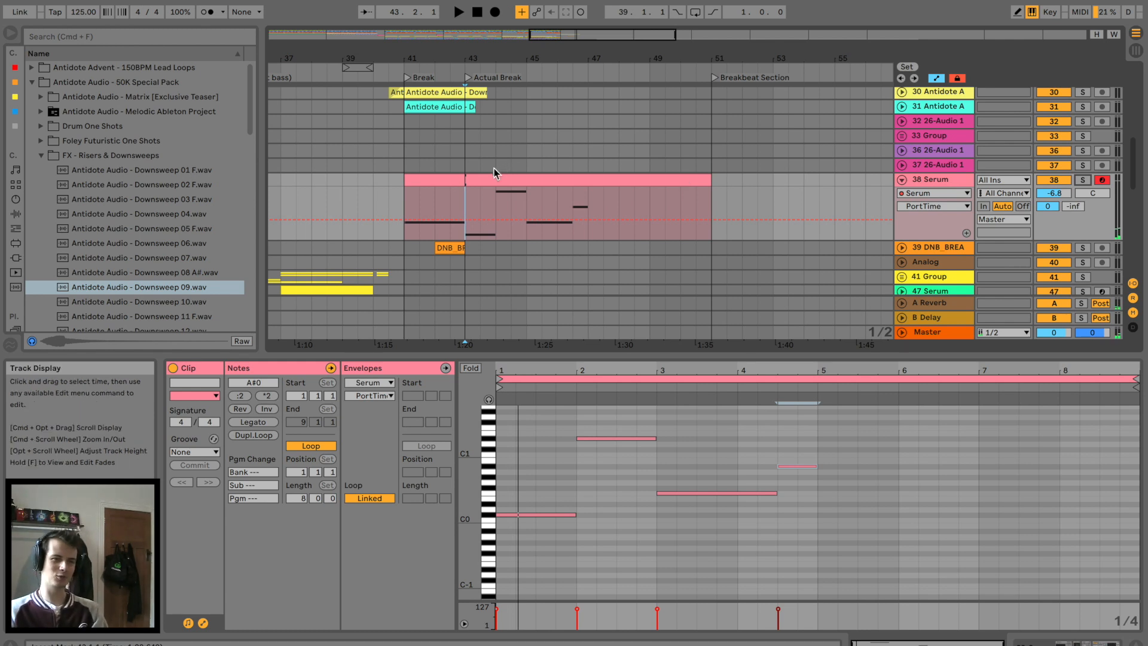
pyautogui.click(409, 198)
pyautogui.press('space')
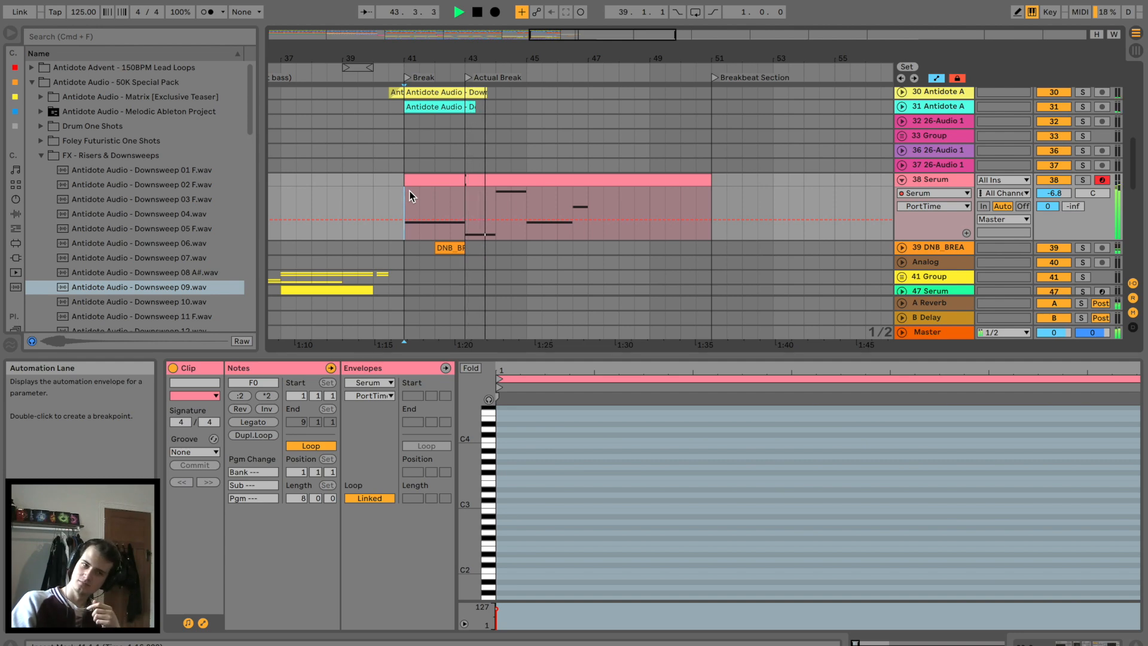
# Show the Serum track's Utility Gain automation and slightly lower its breakpoint at the Actual Break locator.
pyautogui.click(949, 181)
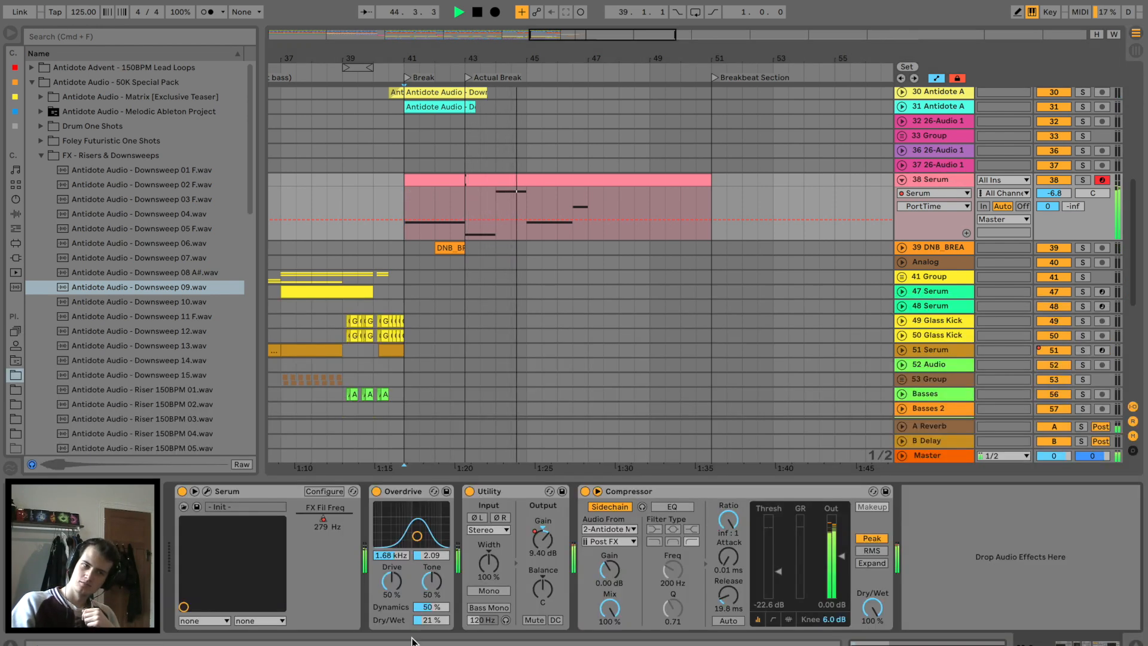
pyautogui.click(547, 539)
pyautogui.moveTo(465, 205); pyautogui.dragTo(465, 209)
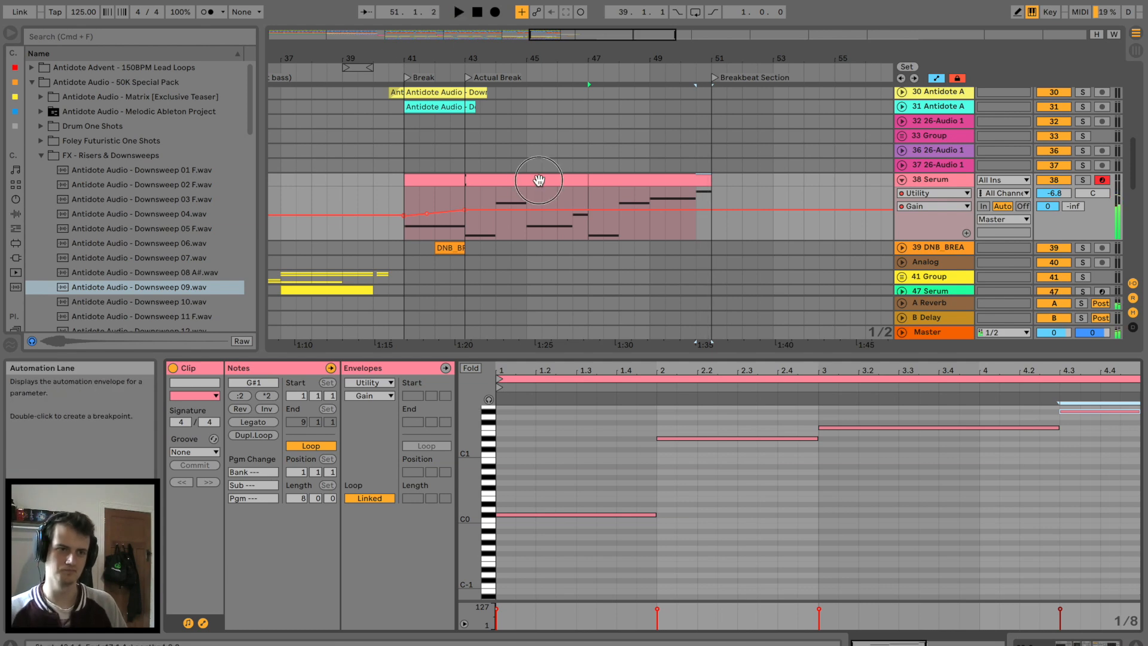
# Select the Serum clip in bars 43 to 47 and shrink the note editor to enlarge the arrangement.
pyautogui.click(513, 175)
pyautogui.press('space')
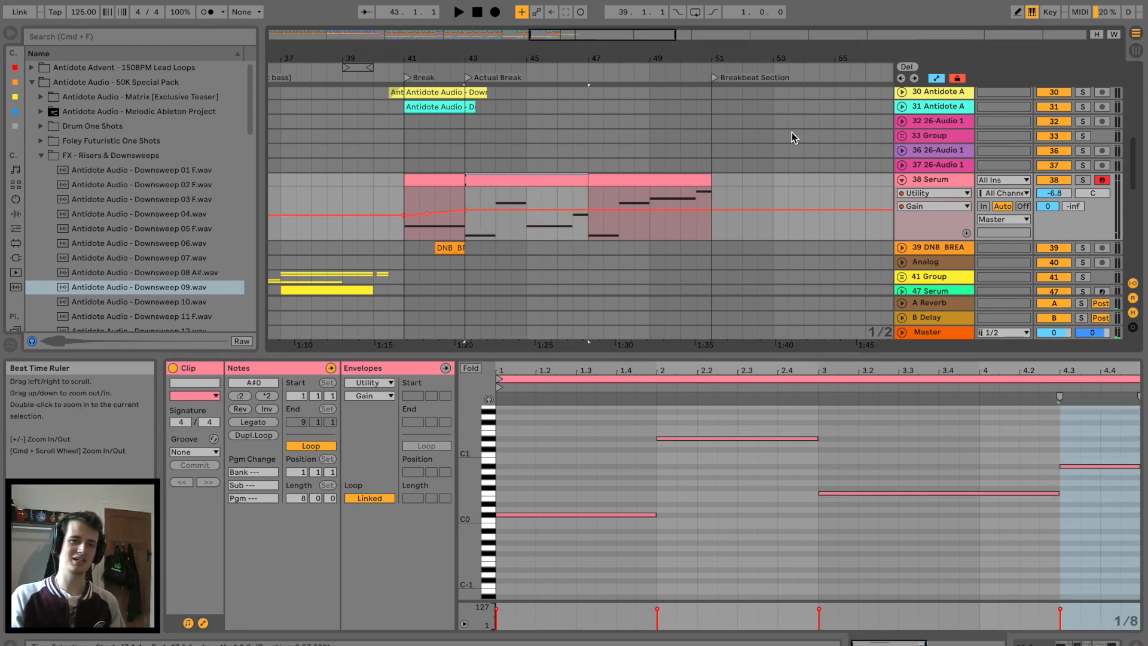
pyautogui.moveTo(849, 358); pyautogui.dragTo(843, 479)
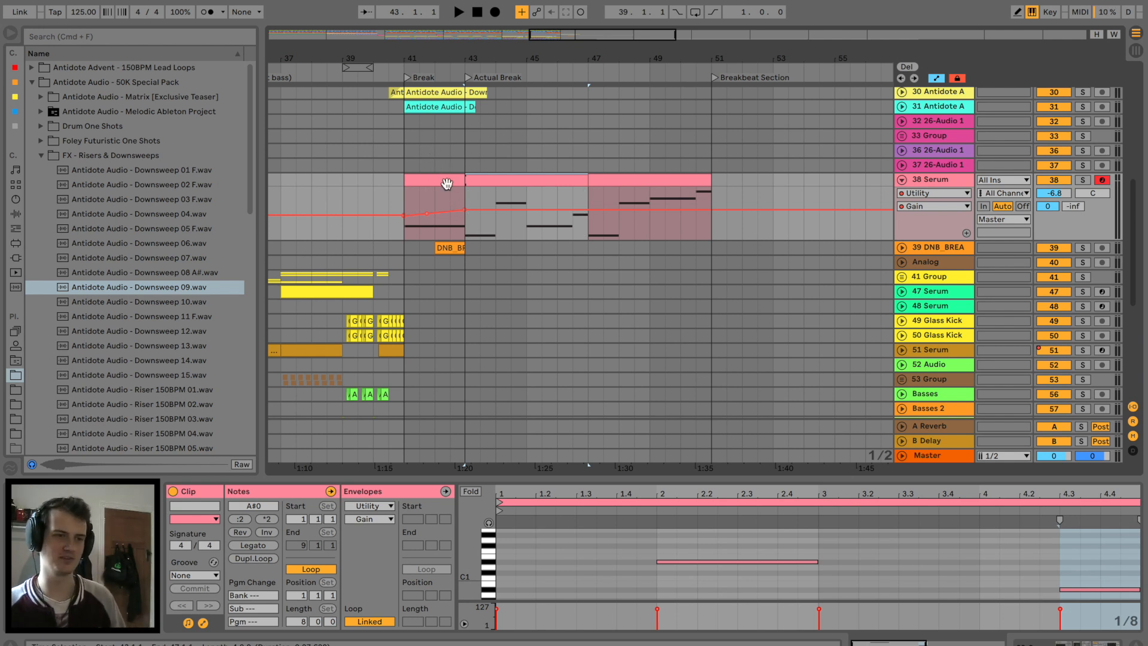
pyautogui.click(435, 204)
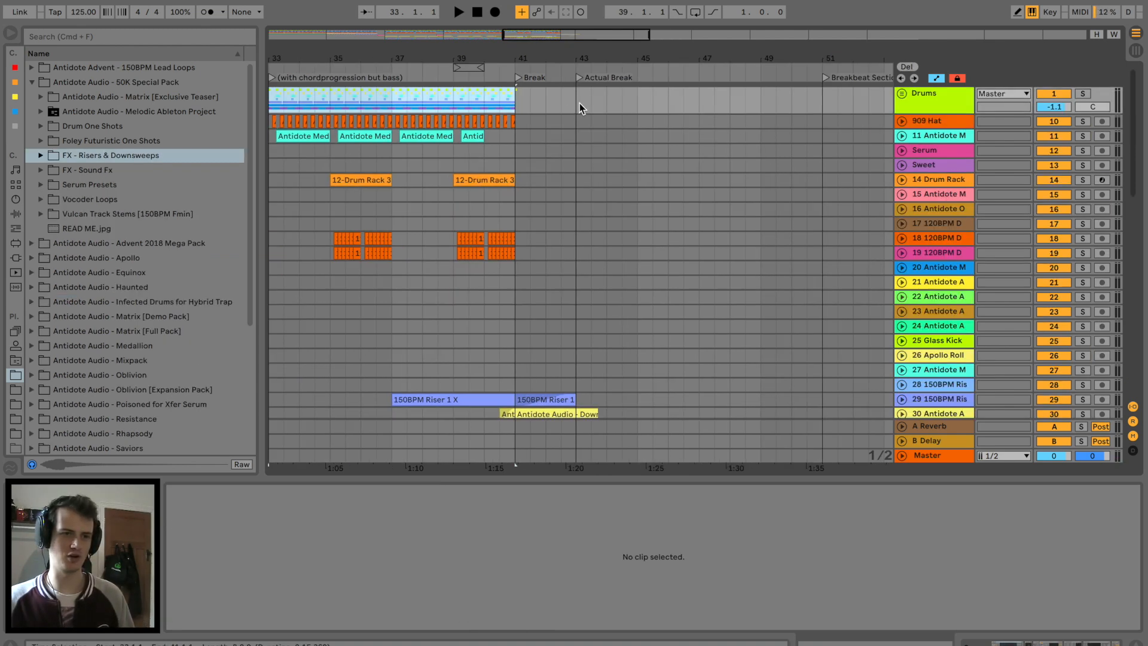
# Paste the copied eight bars of the Drums group at the Actual Break locator, unfold the group and play the section.
pyautogui.click(579, 102)
pyautogui.press('super+v')
pyautogui.click(902, 94)
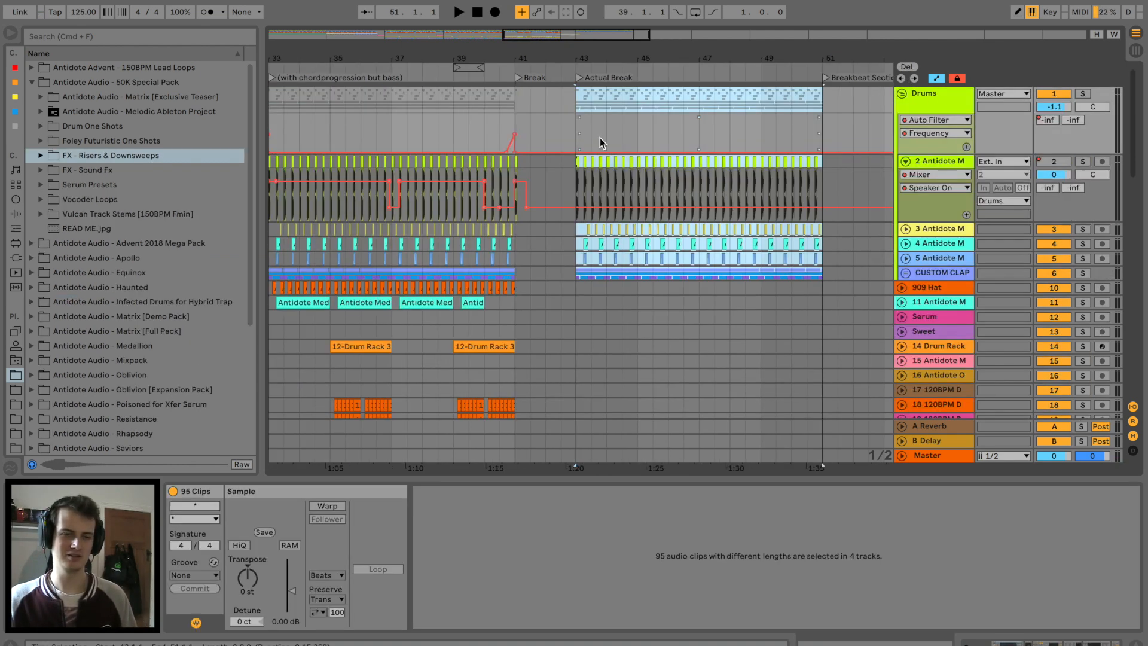
pyautogui.click(571, 177)
pyautogui.press('space')
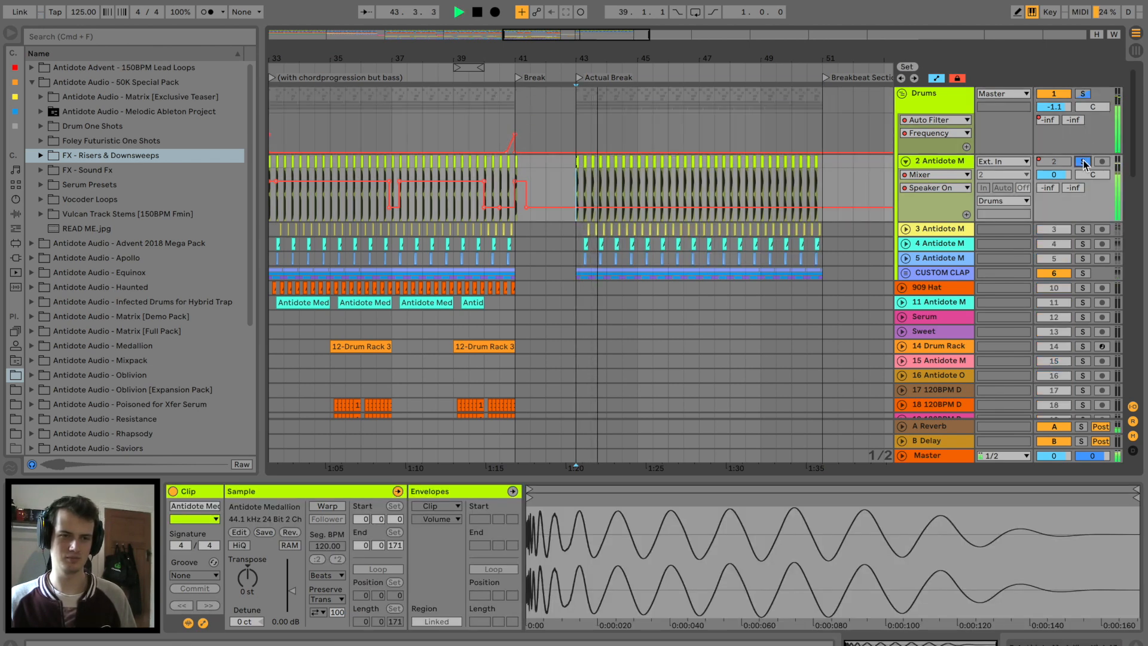
# Delete all clips of drum track 2 between the Actual Break and Breakbeat Section locators and fold that track.
pyautogui.moveTo(837, 162); pyautogui.dragTo(559, 163)
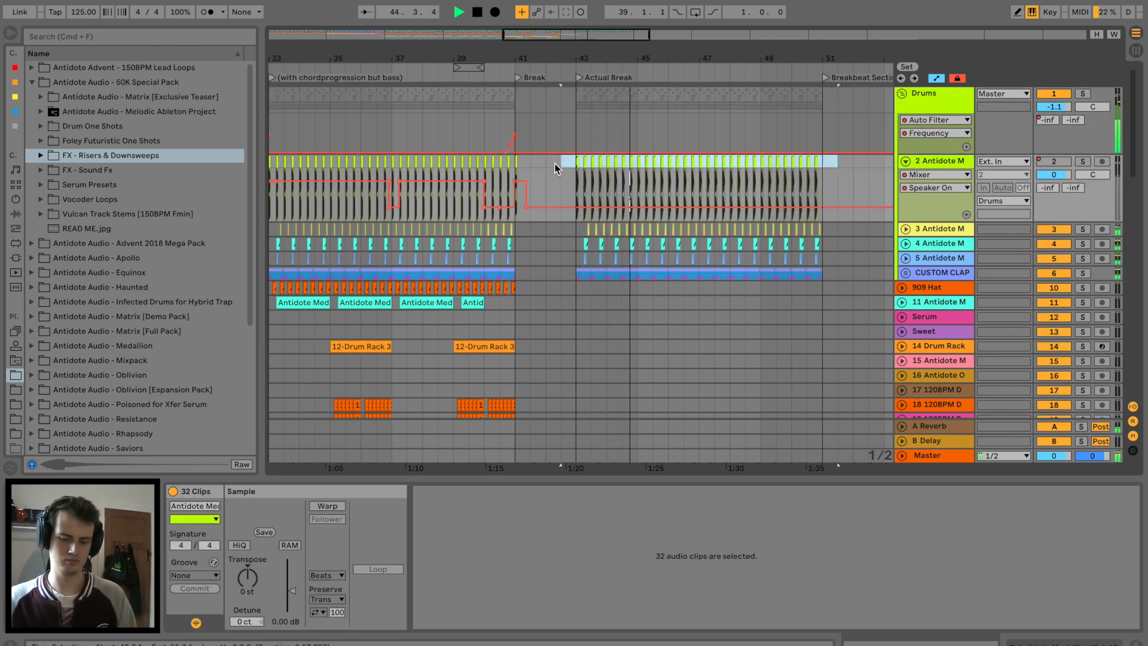
pyautogui.press('Delete')
pyautogui.press('+')
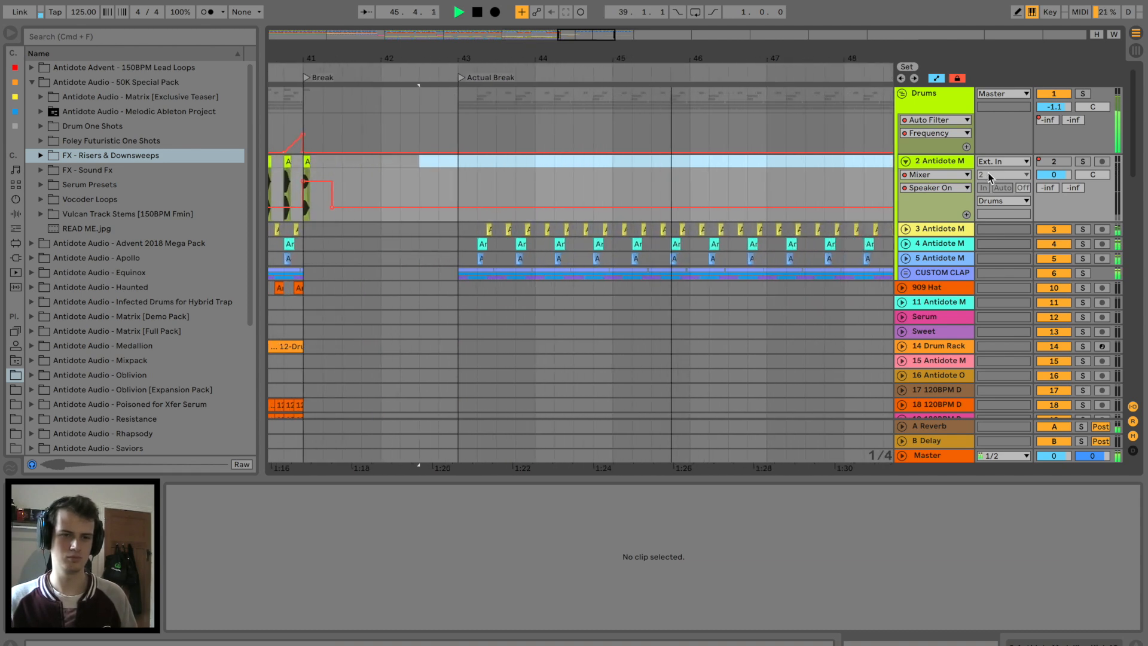
pyautogui.click(905, 162)
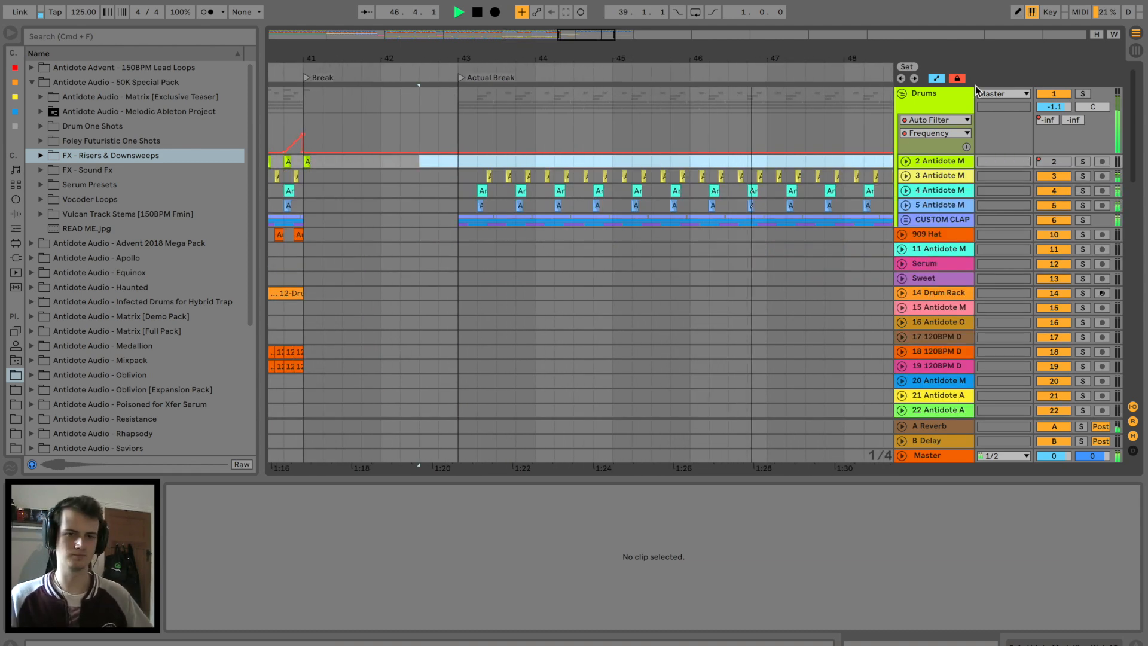
# Show the A-Reverb send automation of the Drums group and stop playback.
pyautogui.rightClick(1045, 120)
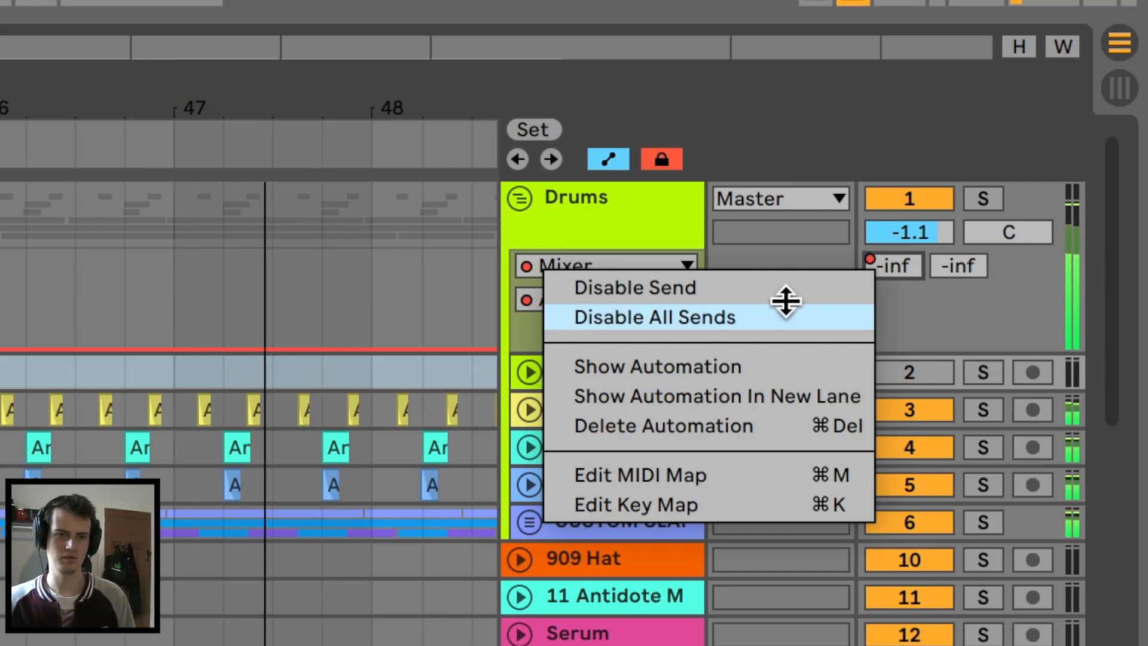
pyautogui.click(657, 366)
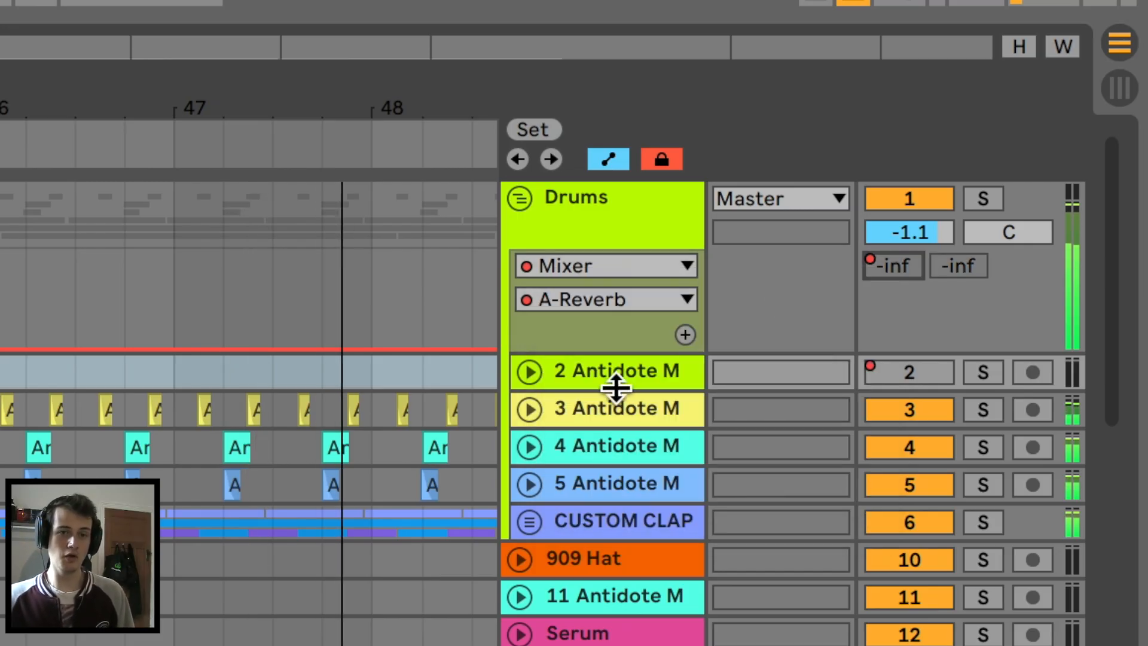
pyautogui.press('space')
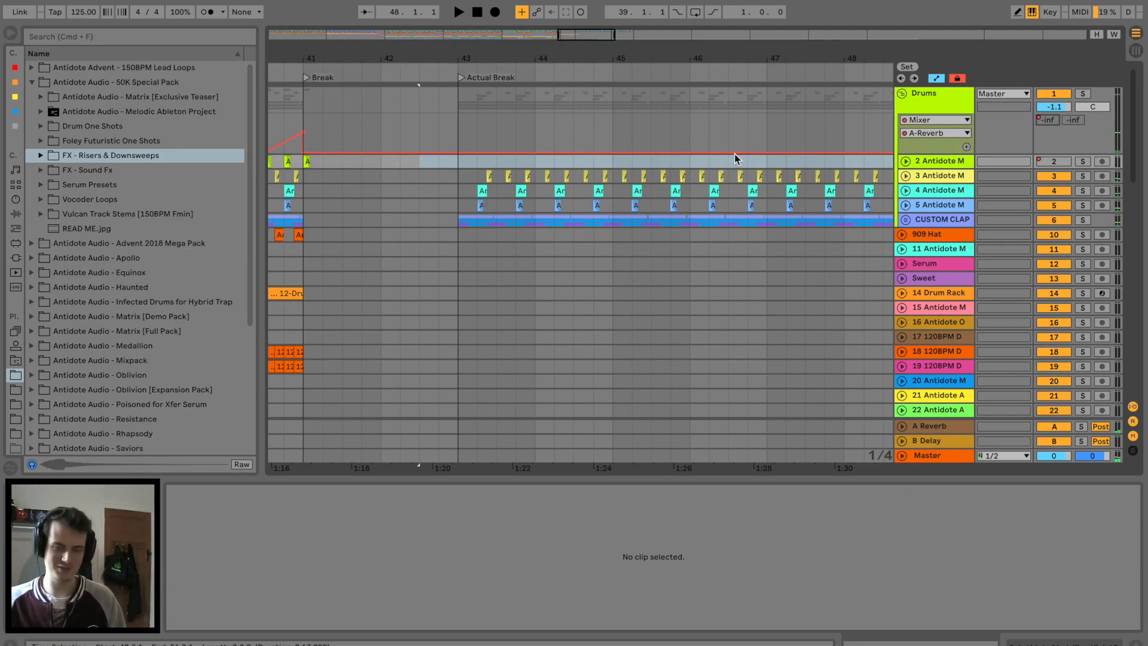
pyautogui.rightClick(1046, 119)
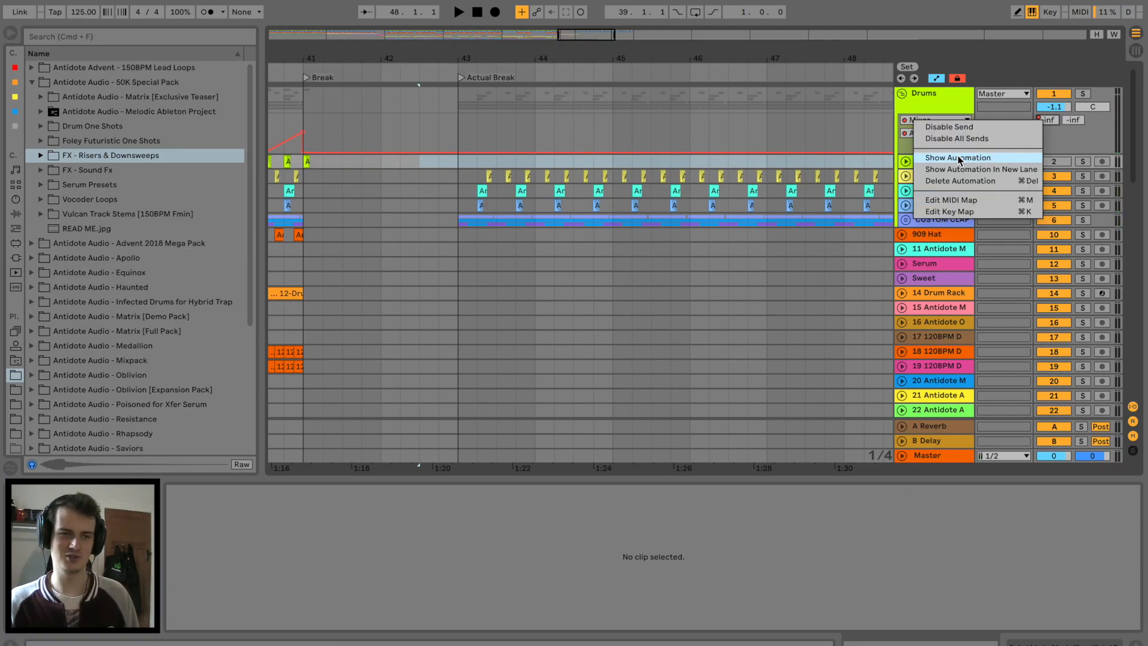
pyautogui.click(959, 158)
# Raise the Drums group's A-Reverb send automation to -8.0 dB at the Actual Break locator and play it from just before.
pyautogui.click(445, 158)
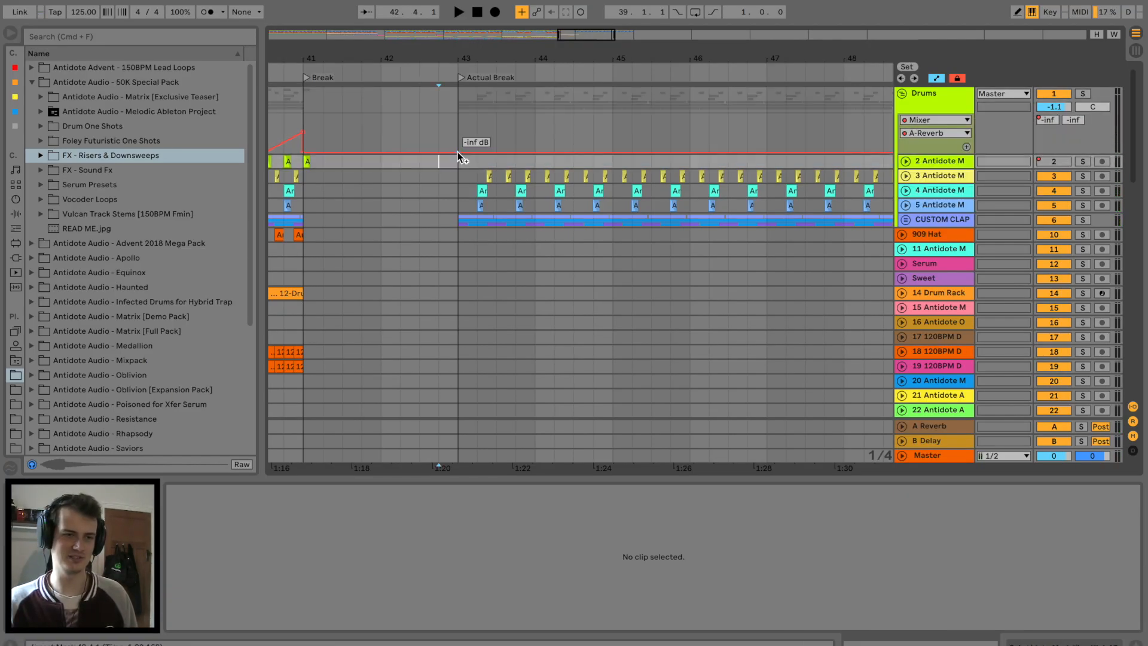
pyautogui.moveTo(458, 153); pyautogui.dragTo(459, 122)
pyautogui.press('space')
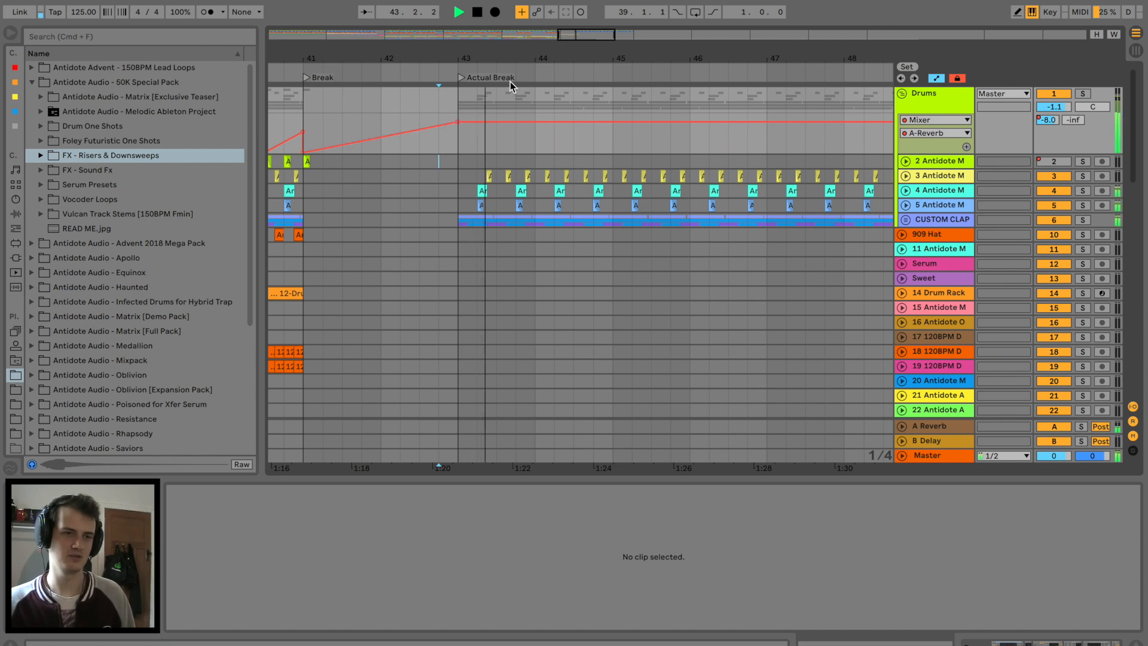
pyautogui.moveTo(546, 57); pyautogui.dragTo(546, 46)
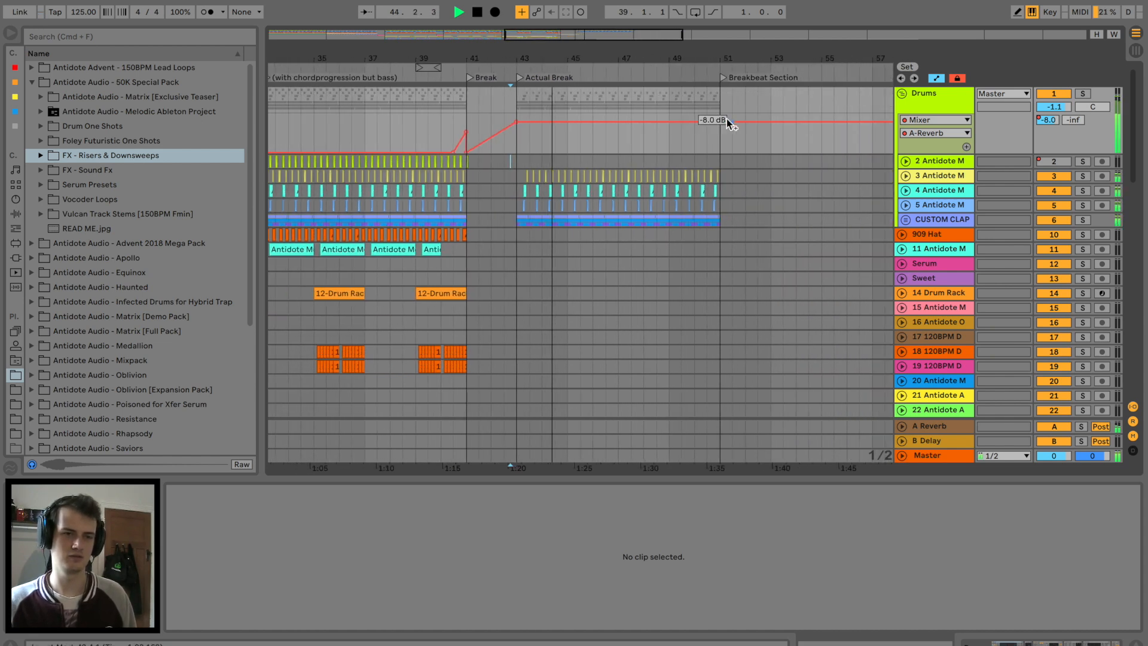
# Show the Drums group's Auto Filter frequency automation and raise it at the Actual Break locator with a short ramp before it.
pyautogui.click(924, 100)
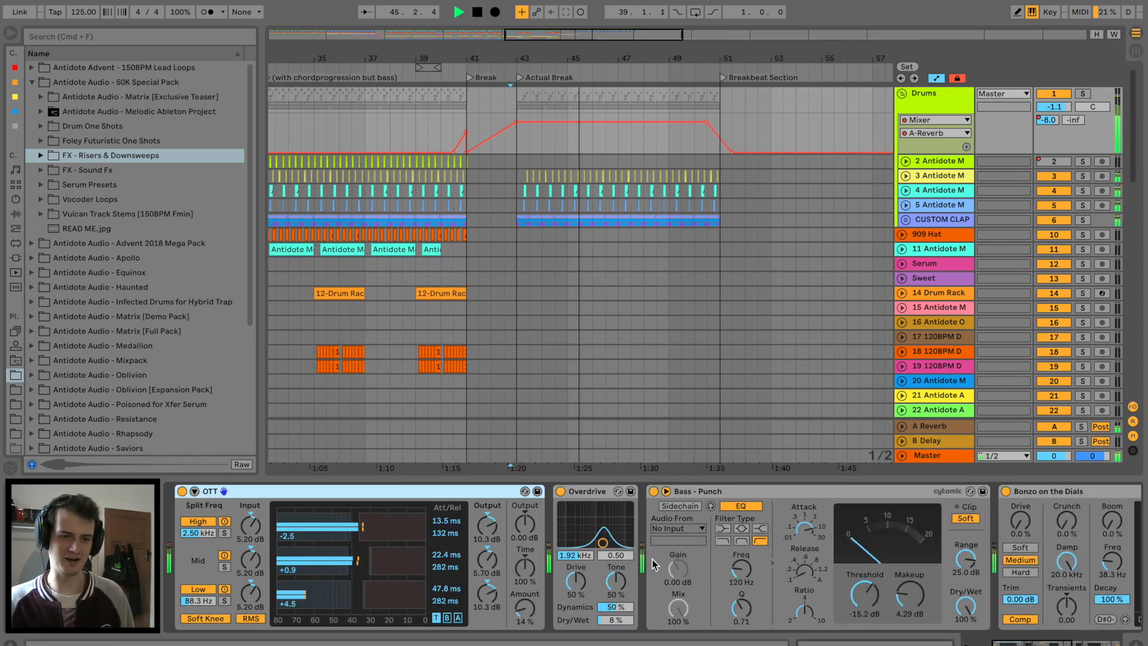
pyautogui.hscroll(4, 703, 564)
pyautogui.hscroll(5, 703, 565)
pyautogui.click(872, 530)
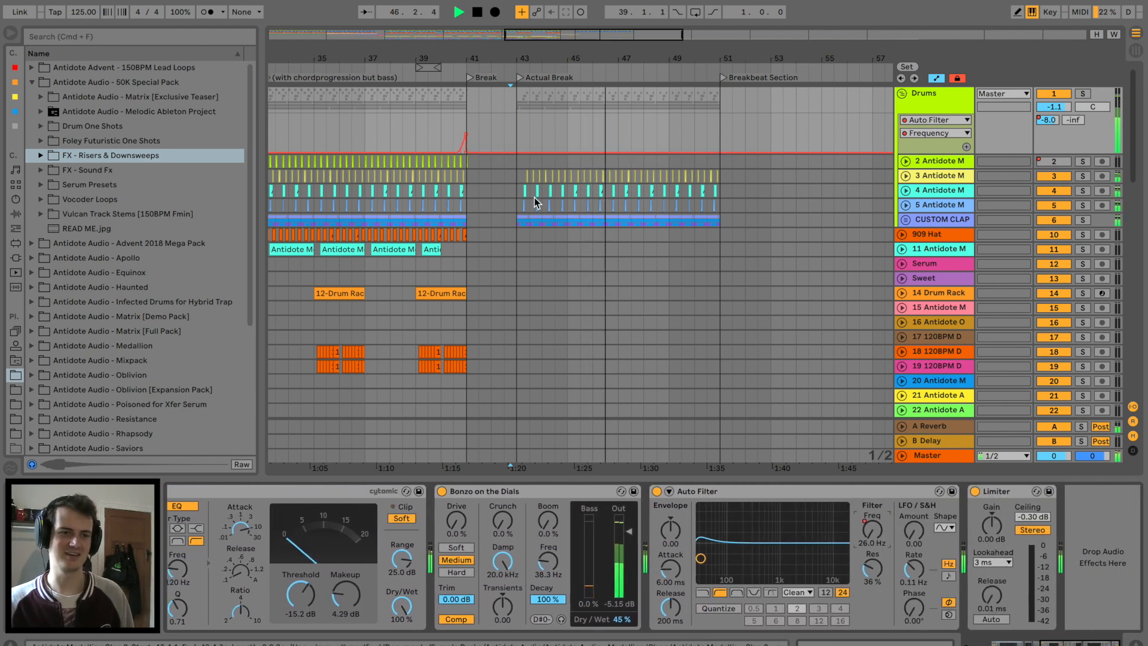
pyautogui.click(504, 152)
pyautogui.moveTo(517, 152); pyautogui.dragTo(516, 130)
pyautogui.click(588, 181)
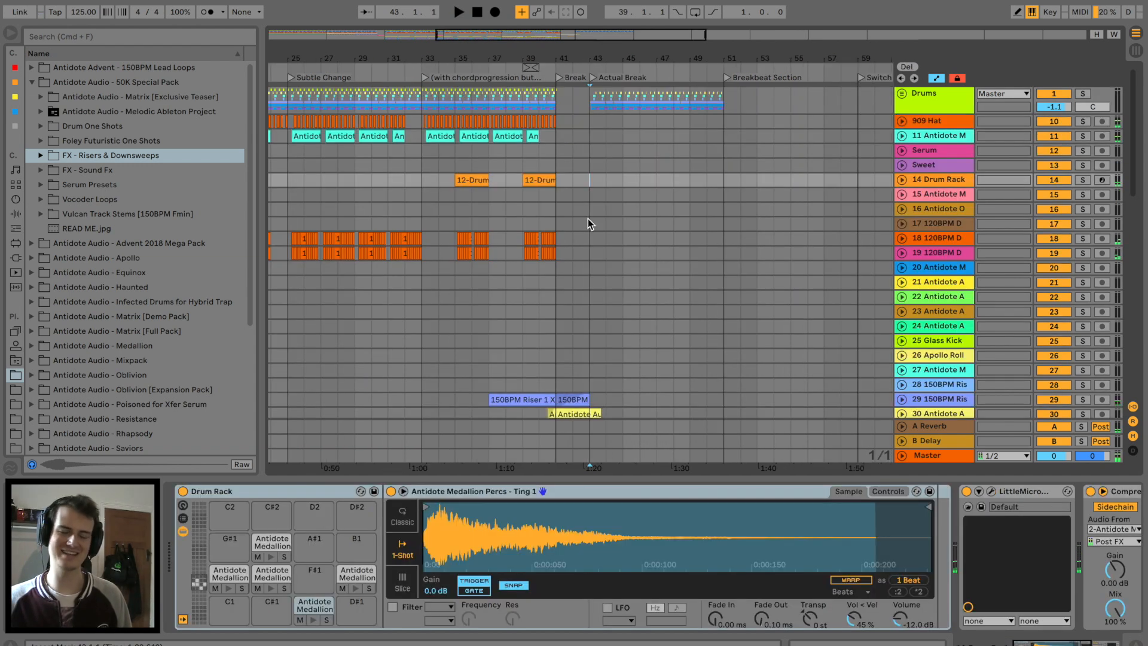
# Find the COWBELL recording track near the end of the track list and solo it.
pyautogui.scroll(-10, 588, 218)
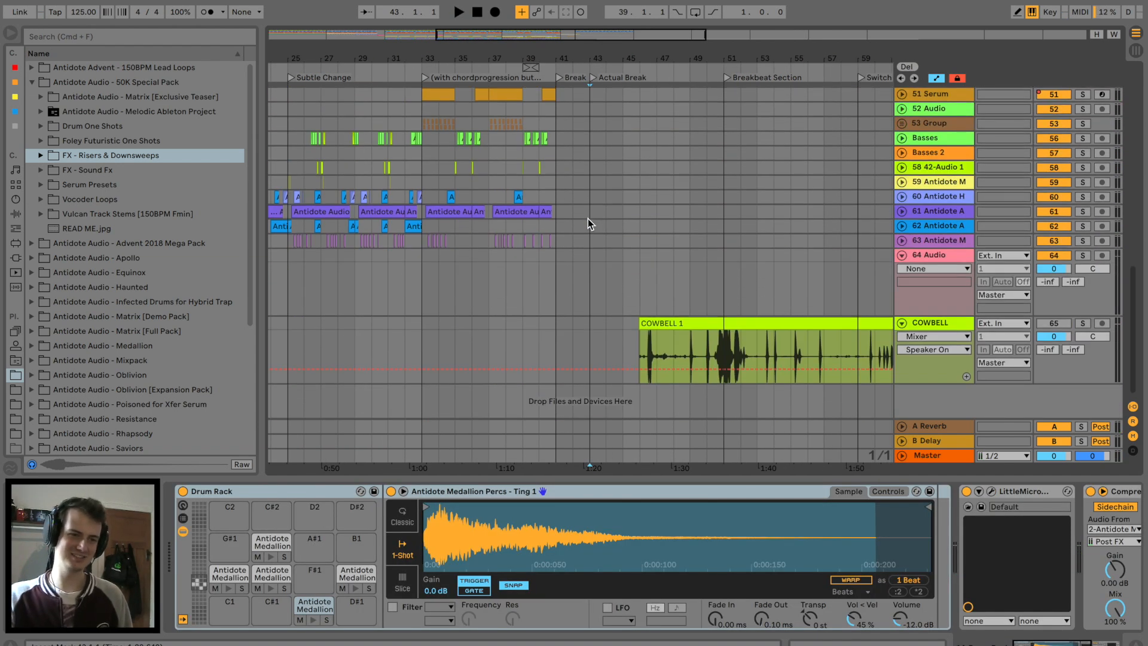
pyautogui.scroll(5, 588, 219)
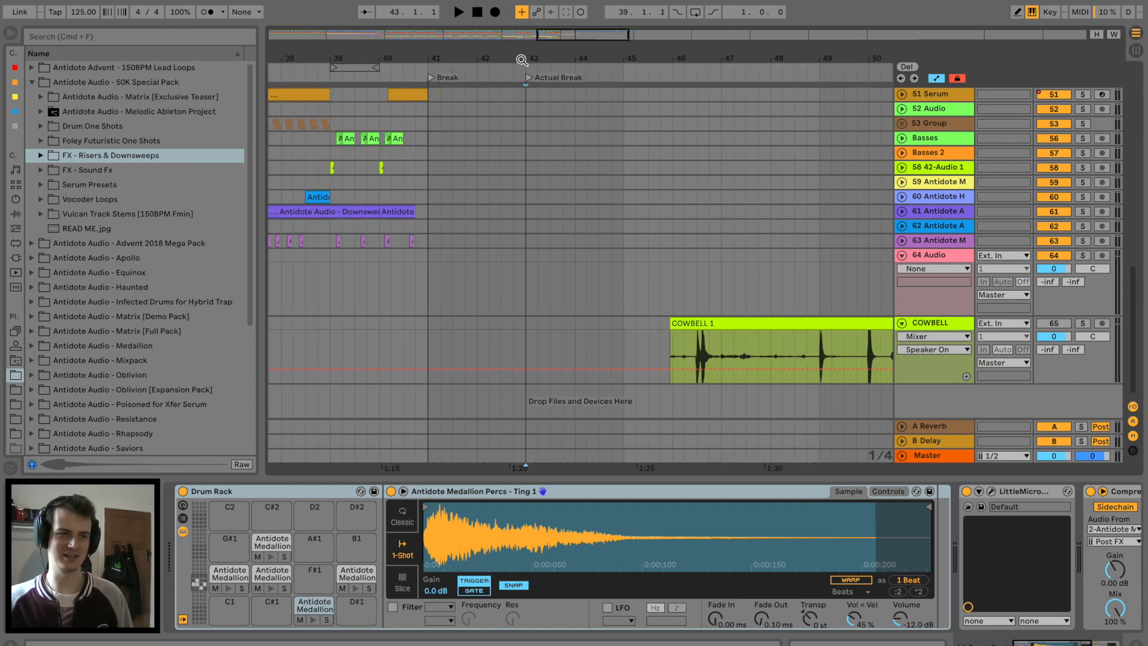
pyautogui.moveTo(522, 60); pyautogui.dragTo(497, 63)
pyautogui.hscroll(10, 632, 282)
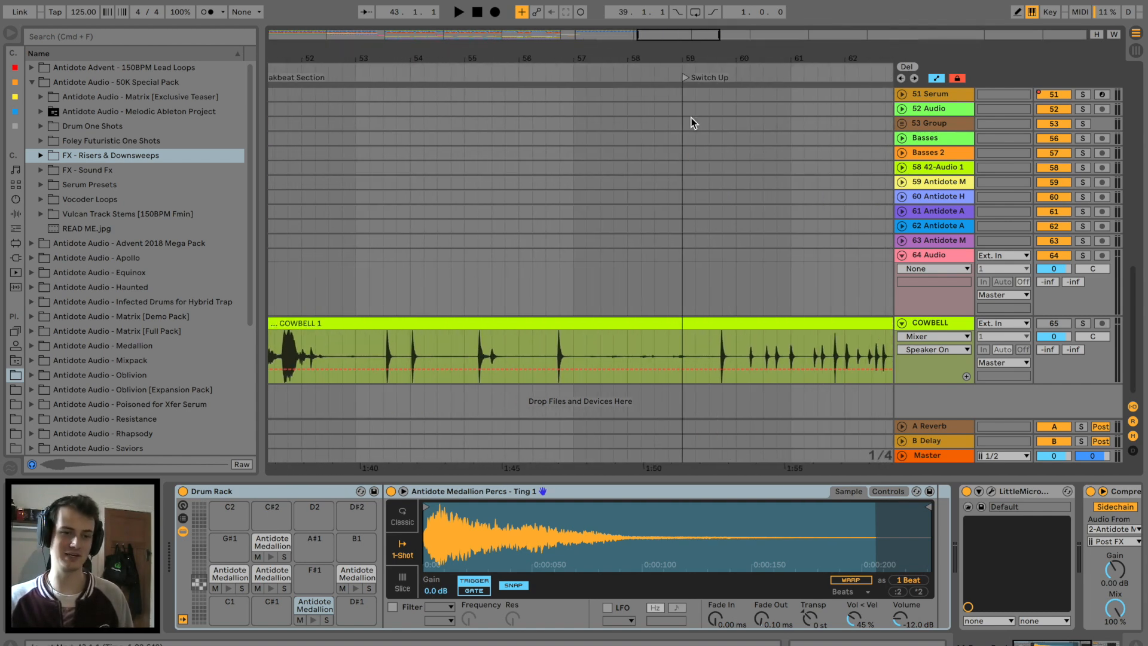
pyautogui.moveTo(689, 56); pyautogui.dragTo(689, 42)
pyautogui.click(898, 357)
pyautogui.press('s')
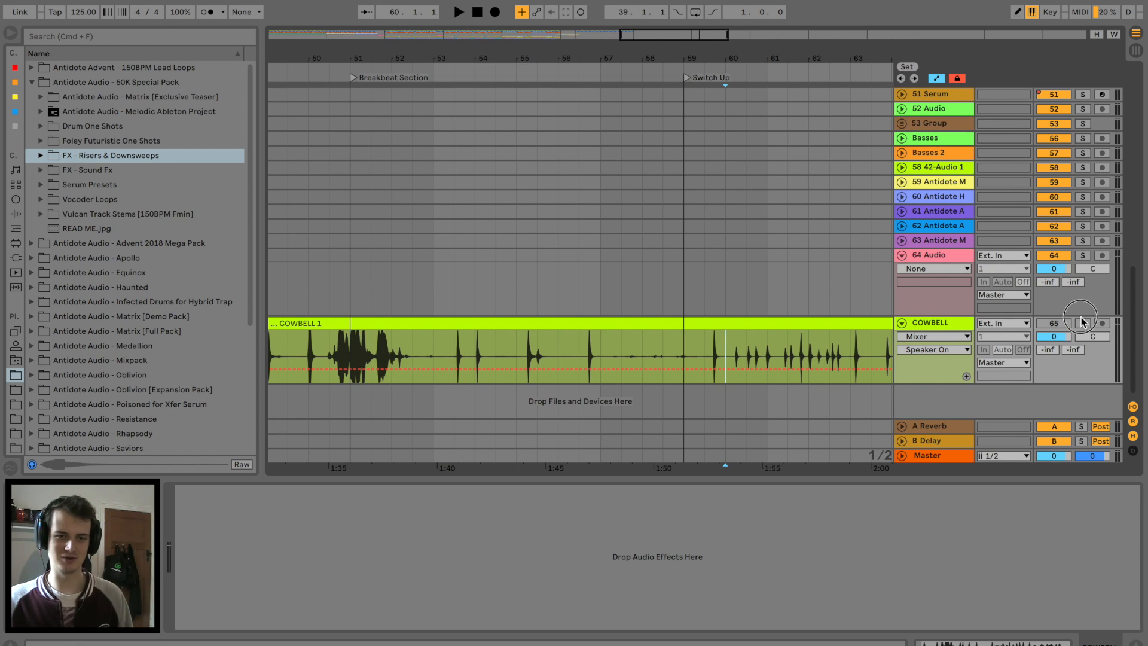
# Play the soloed cowbell recording around the Drop Final locator and just before it to find a usable hit.
pyautogui.hscroll(15, 634, 353)
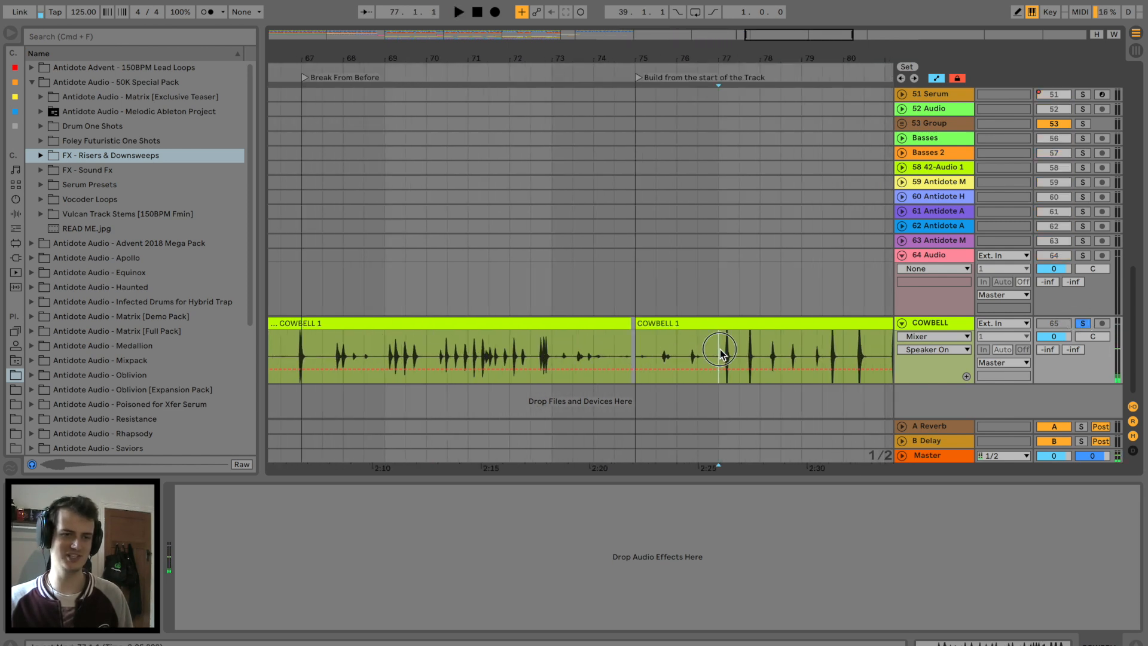
pyautogui.press('space')
pyautogui.hscroll(10, 720, 349)
pyautogui.press('space')
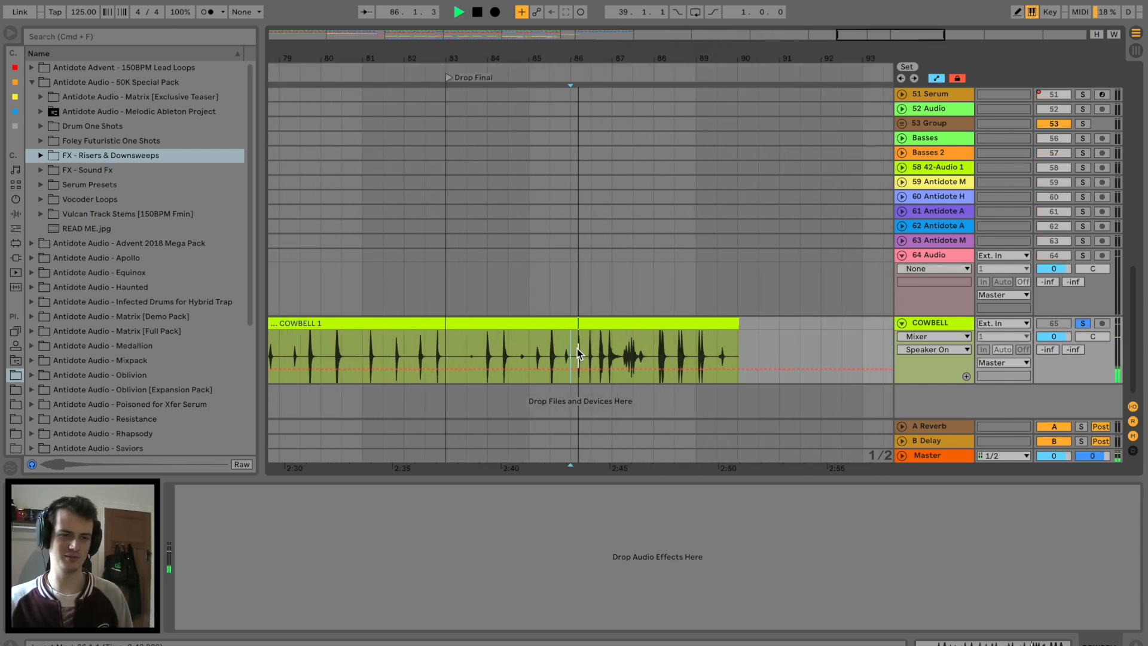
pyautogui.click(368, 356)
pyautogui.hscroll(-8, 369, 356)
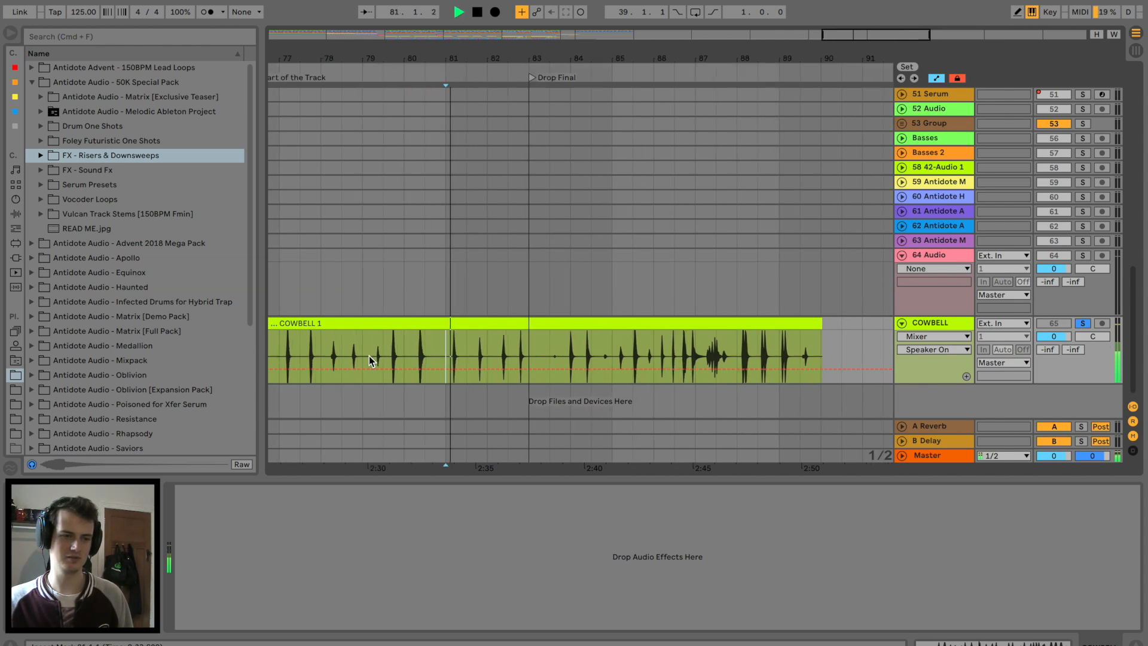
pyautogui.press('space')
# Copy the cowbell hit at bar 81 to track 64 and place four of them within bar 43, just after the Actual Break locator.
pyautogui.moveTo(737, 327); pyautogui.dragTo(737, 327)
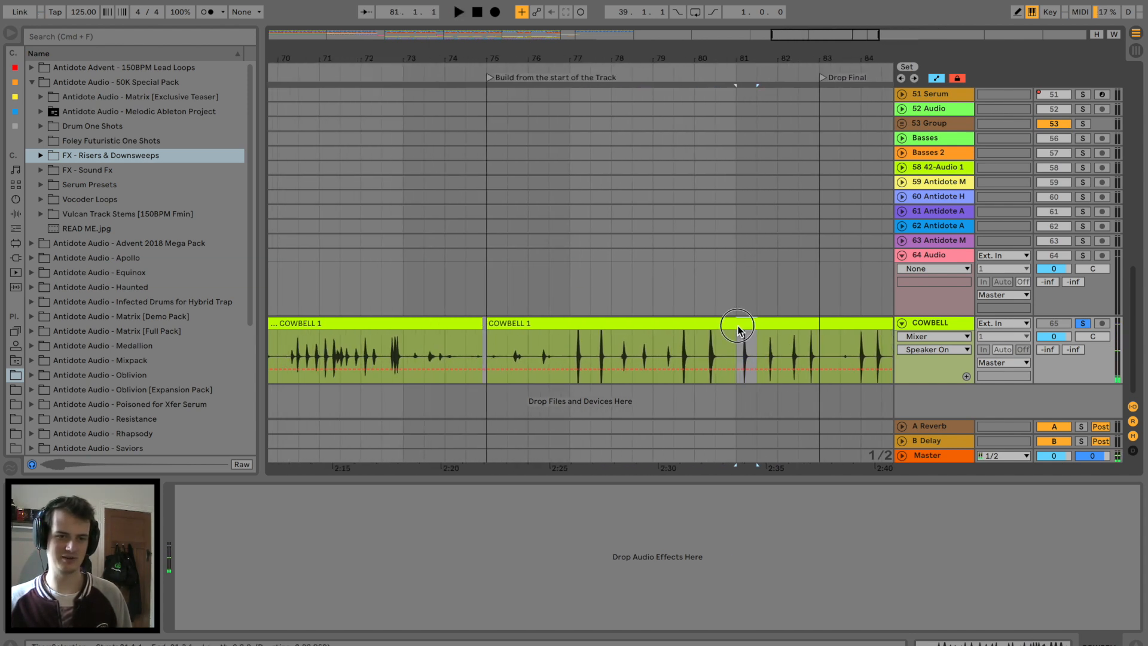
pyautogui.click(502, 256)
pyautogui.press('+')
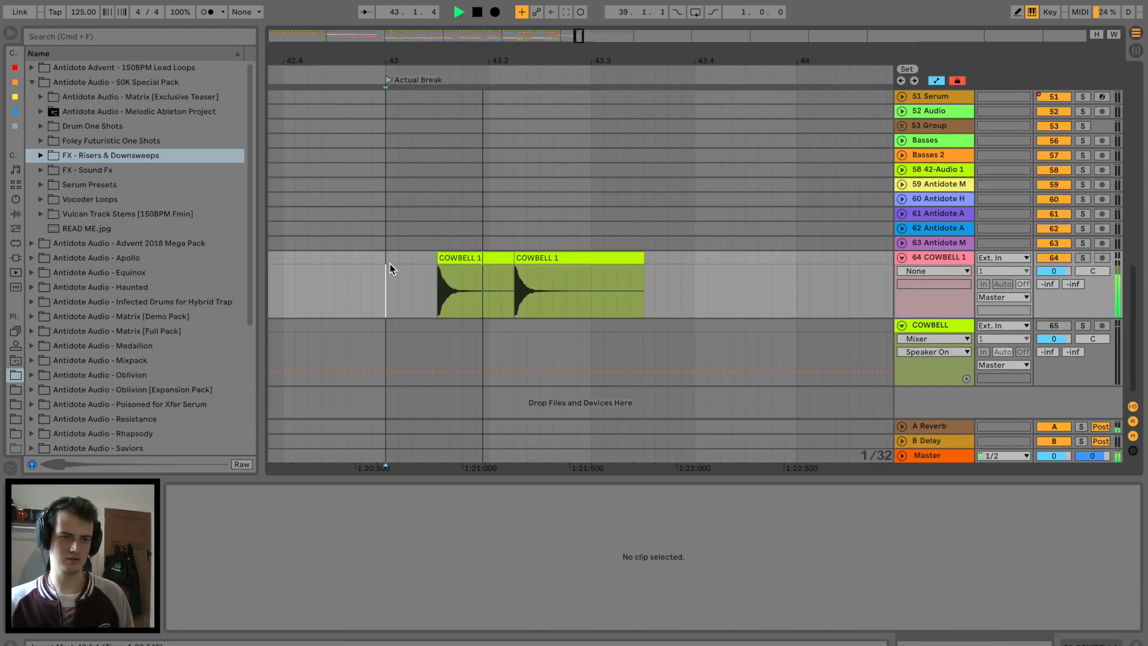
pyautogui.click(590, 258)
pyautogui.click(593, 299)
pyautogui.press('super+v')
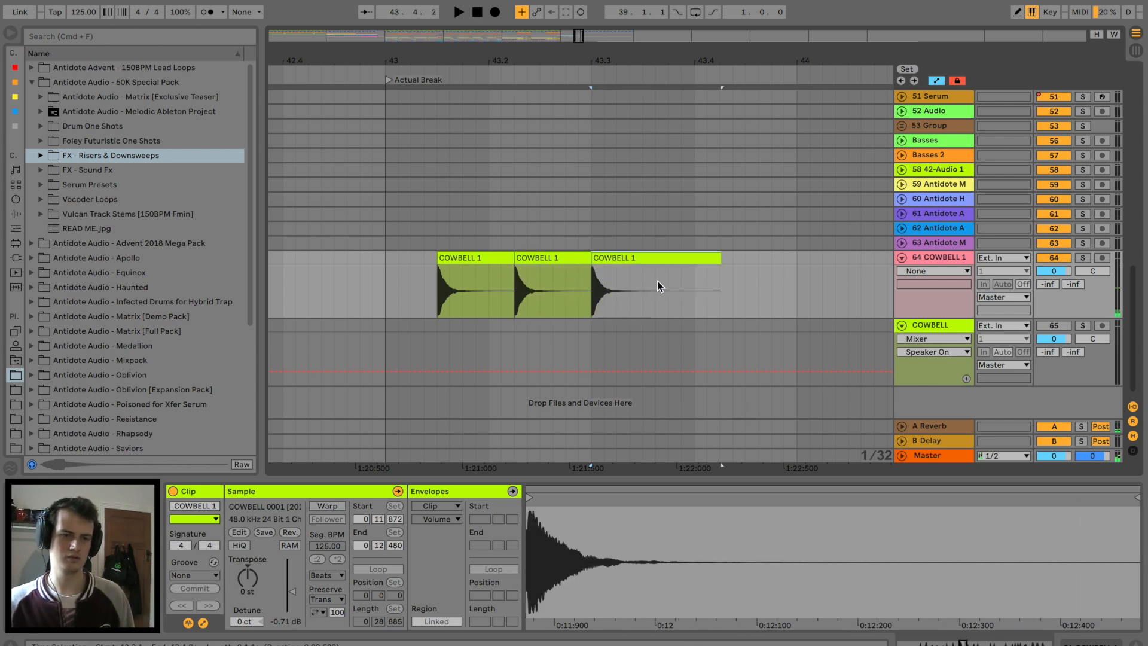
pyautogui.click(658, 287)
pyautogui.press('super+v')
pyautogui.click(500, 258)
pyautogui.press('space')
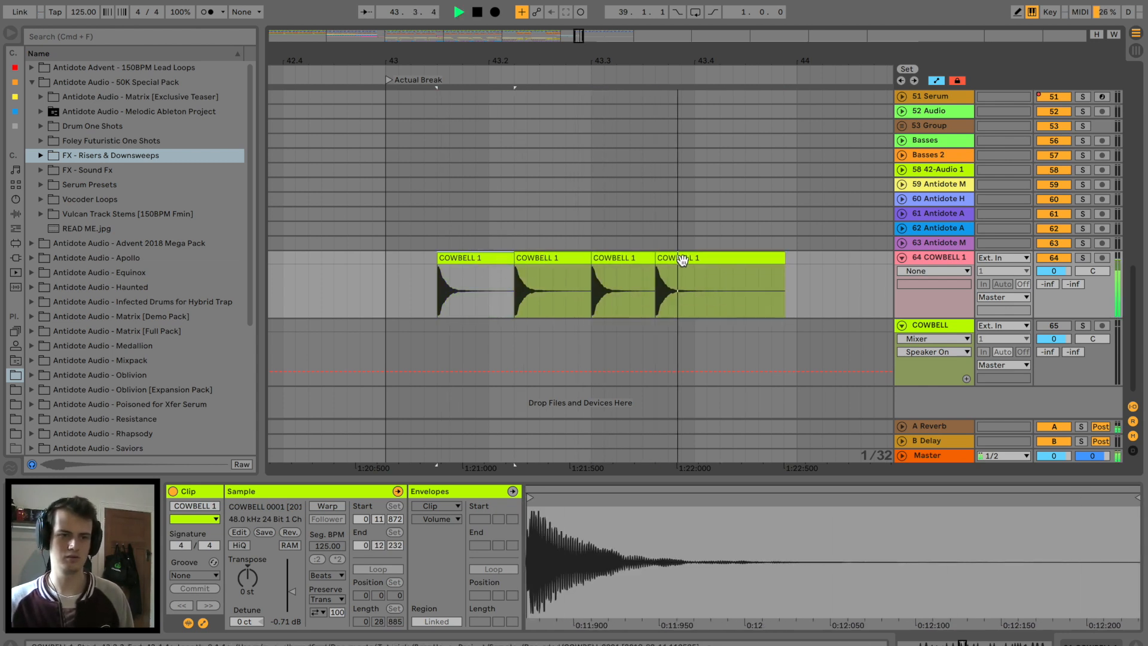
# Shift the second and fourth cowbell hits in bar 43 slightly later and play the pattern from just before the Actual Break locator.
pyautogui.press('space')
pyautogui.moveTo(686, 258); pyautogui.dragTo(696, 258)
pyautogui.click(563, 258)
pyautogui.press('space')
pyautogui.press('space')
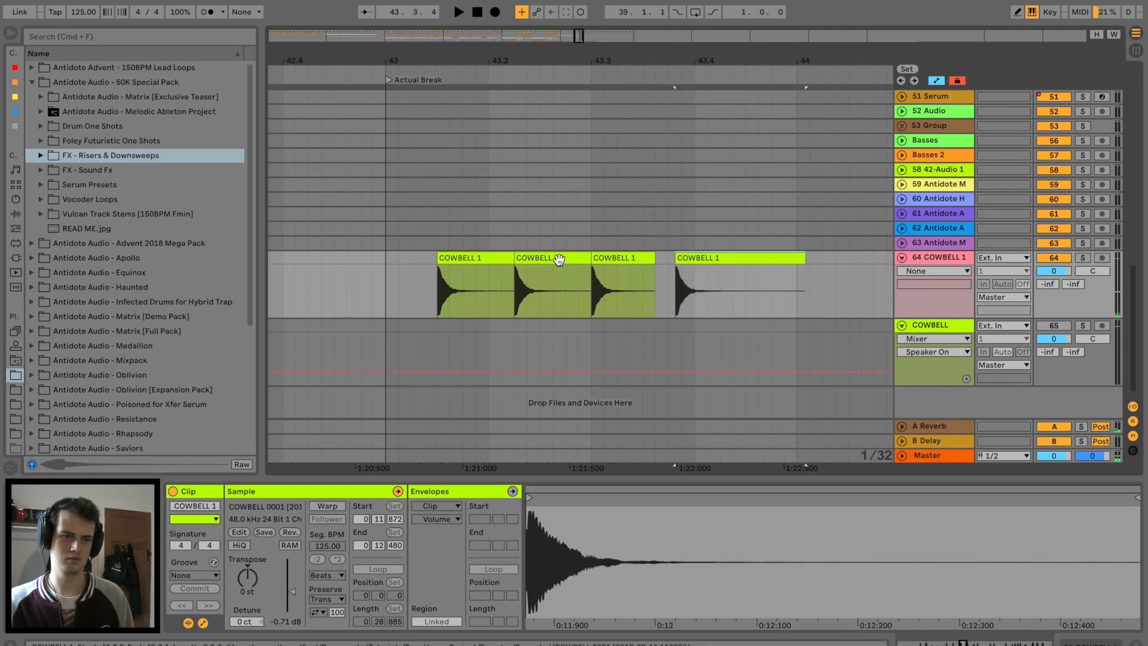
pyautogui.moveTo(536, 264); pyautogui.dragTo(591, 260)
pyautogui.click(370, 270)
pyautogui.press('space')
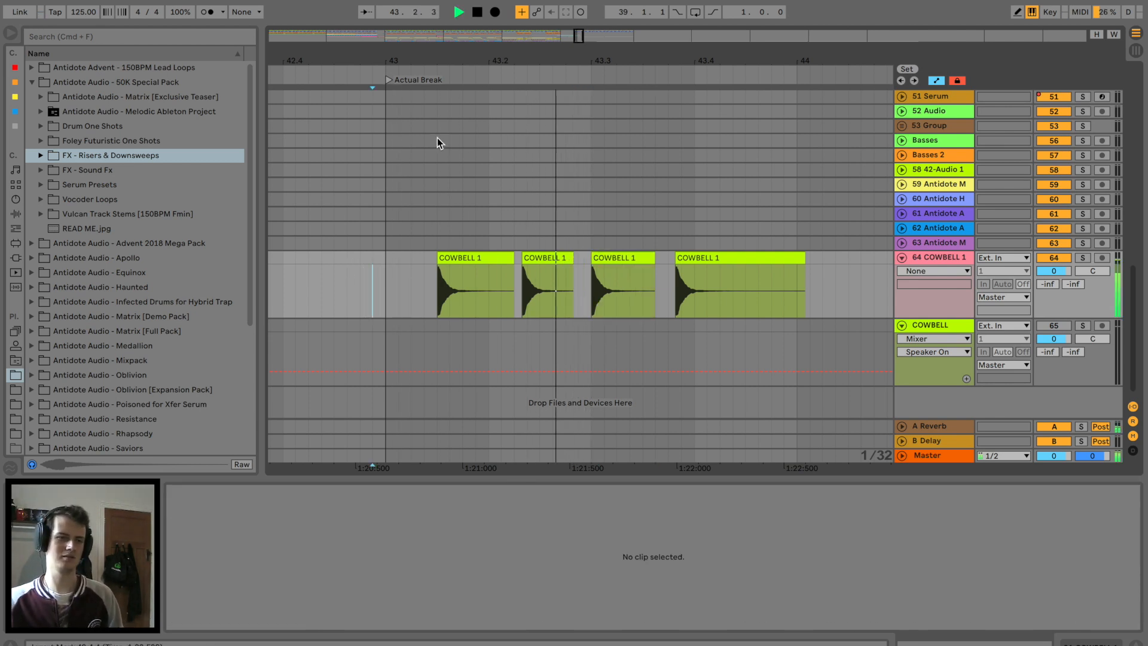
pyautogui.scroll(-1, 436, 137)
pyautogui.press('space')
pyautogui.press('space')
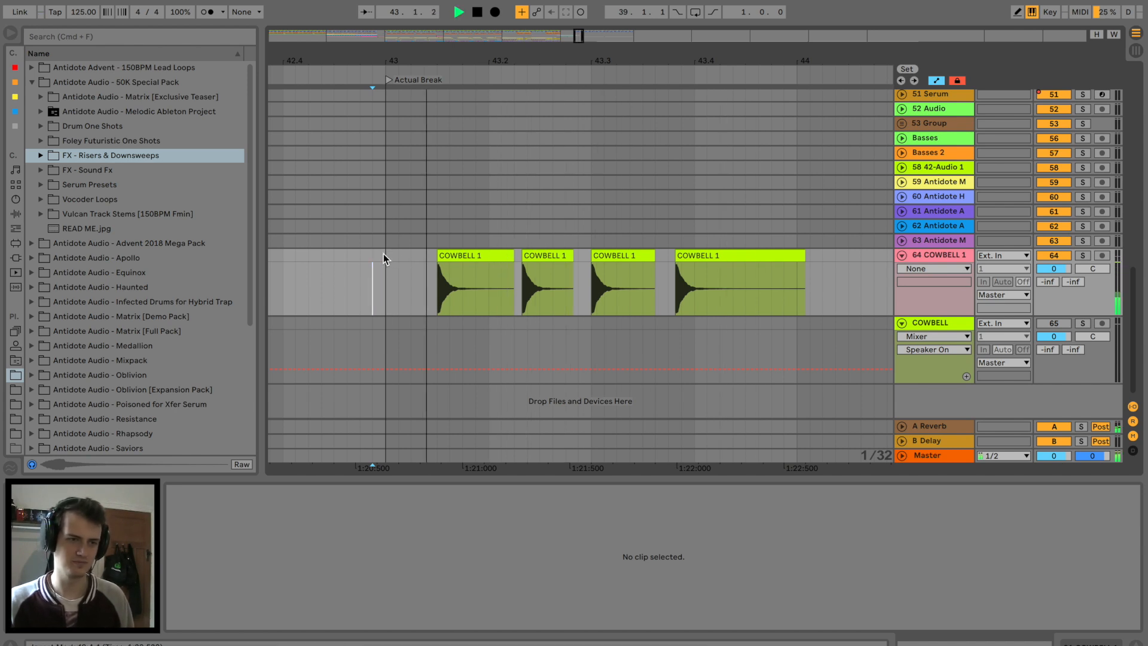
# Duplicate the one-bar cowbell pattern on track 64 from bar 43 through the end of bar 48.
pyautogui.moveTo(383, 258); pyautogui.dragTo(796, 259)
pyautogui.hotkey('ctrl', 'd')
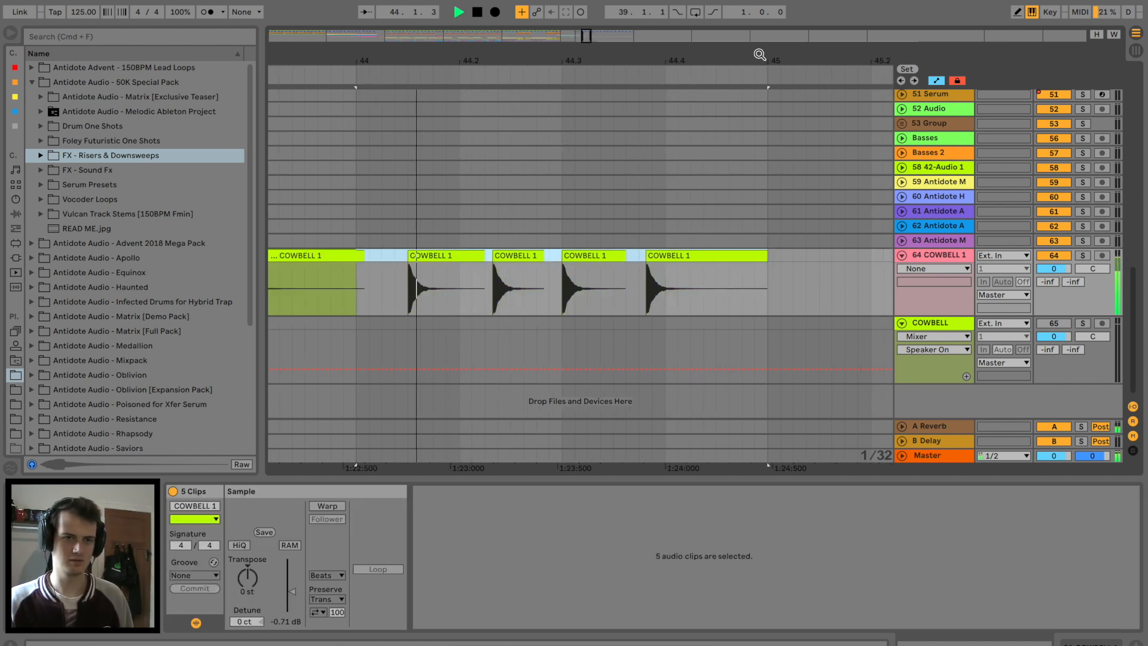
pyautogui.moveTo(760, 54); pyautogui.dragTo(760, 11)
pyautogui.press('super+d')
pyautogui.press('super+d')
pyautogui.press('super+d')
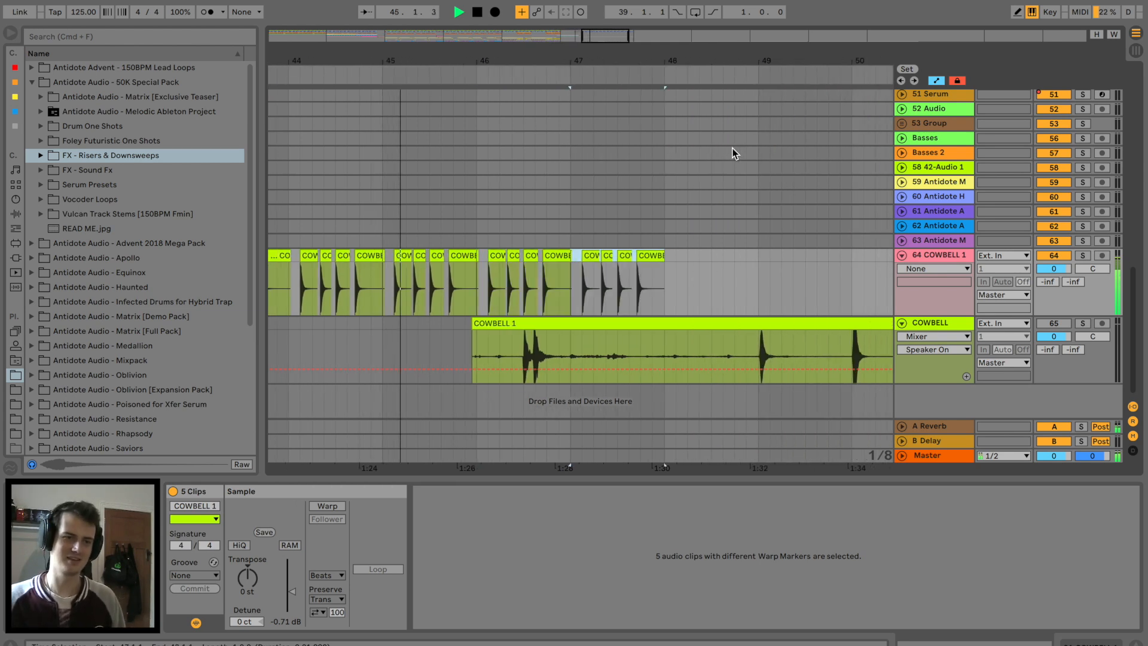
pyautogui.moveTo(701, 54); pyautogui.dragTo(697, 25)
pyautogui.press('super+d')
# Set track 64's A-Reverb send to -3.4 dB and volume to -3.9 dB, and duplicate the last cowbell bar up to the Breakbeat Section locator.
pyautogui.moveTo(1048, 282); pyautogui.dragTo(1048, 216)
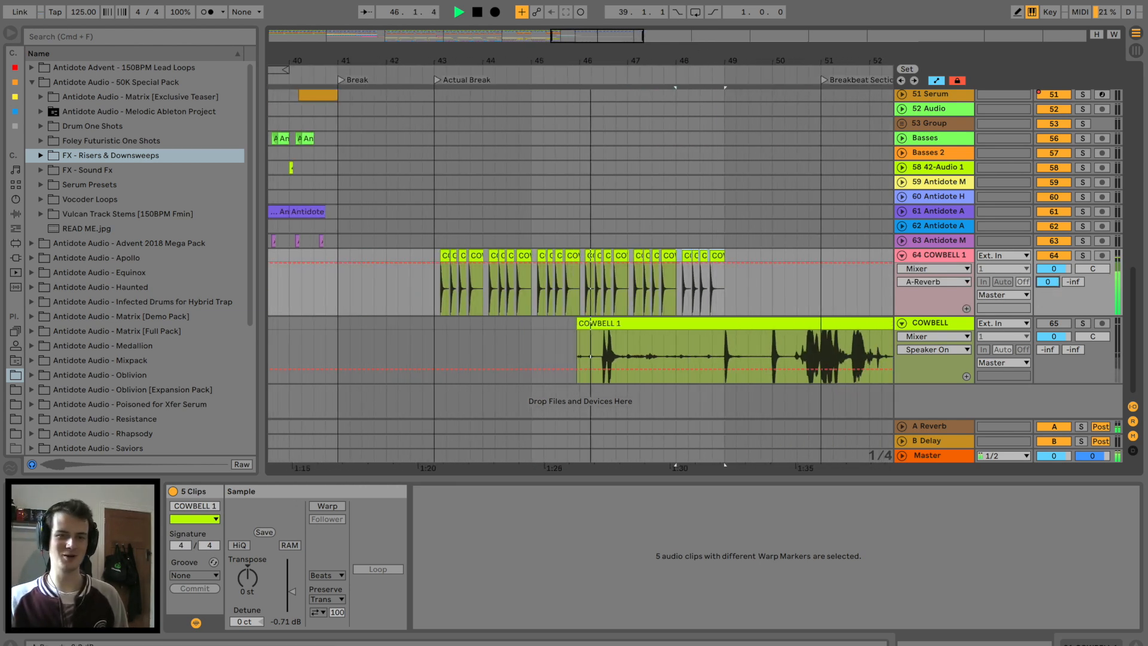
pyautogui.moveTo(1047, 283)
pyautogui.mouseDown()
pyautogui.moveTo(1048, 292)
pyautogui.moveTo(1054, 271)
pyautogui.mouseUp()
pyautogui.moveTo(726, 261); pyautogui.dragTo(676, 260)
pyautogui.press('super+d')
pyautogui.press('super+d')
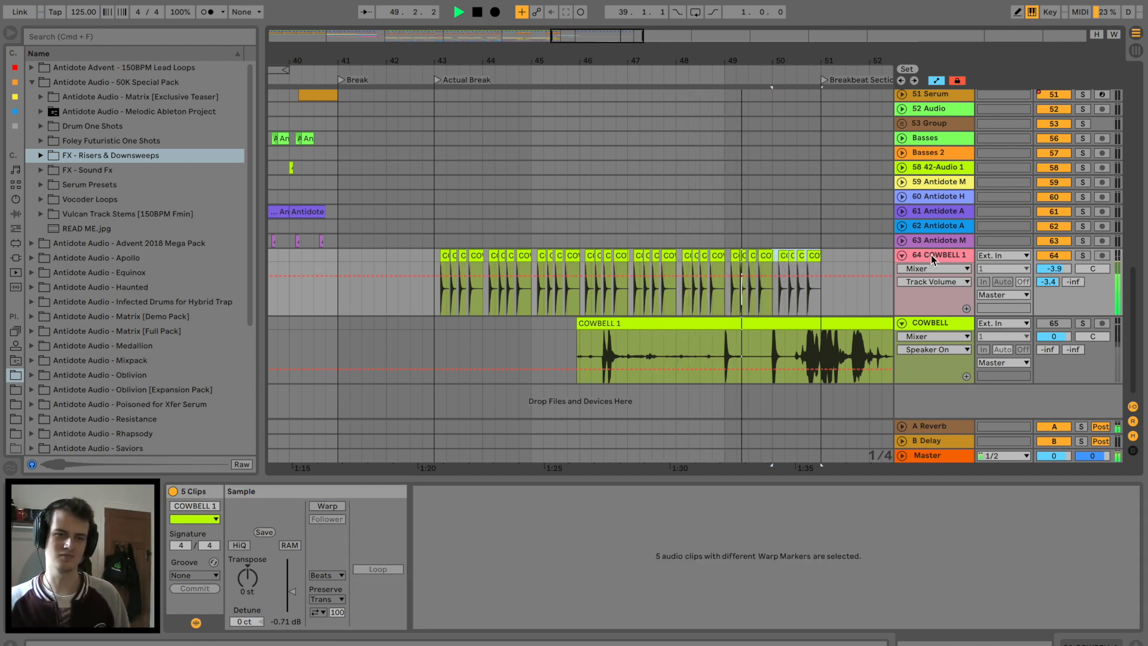
# Play the cowbell pattern from the Actual Break locator and consolidate its eight bars into one clip.
pyautogui.click(436, 257)
pyautogui.press('space')
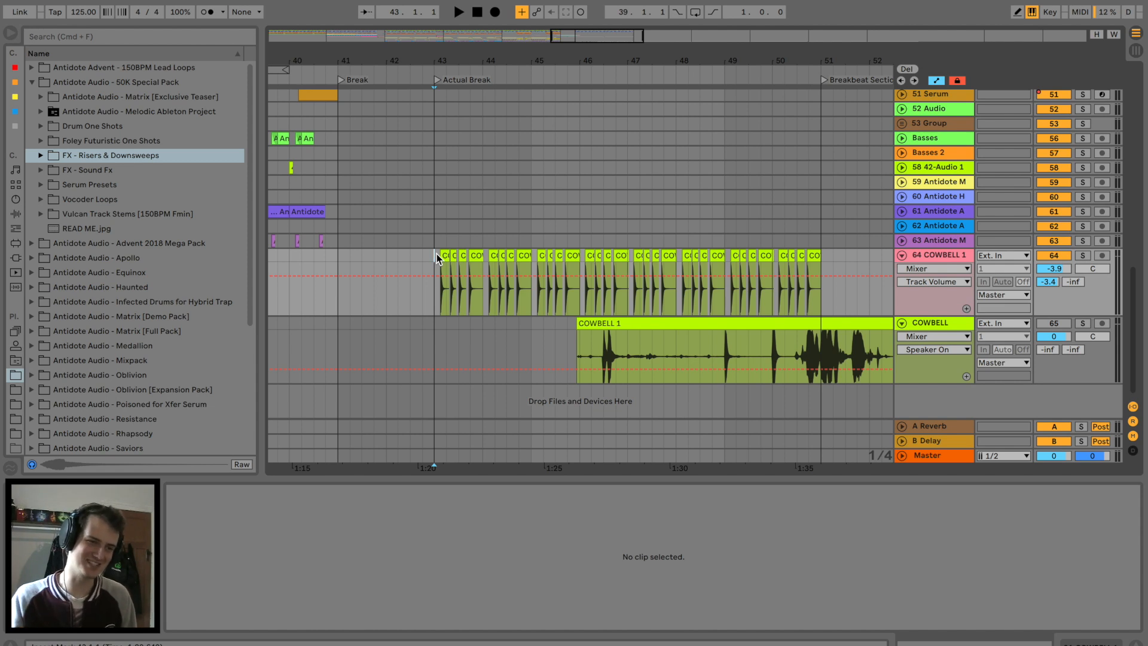
pyautogui.press('space')
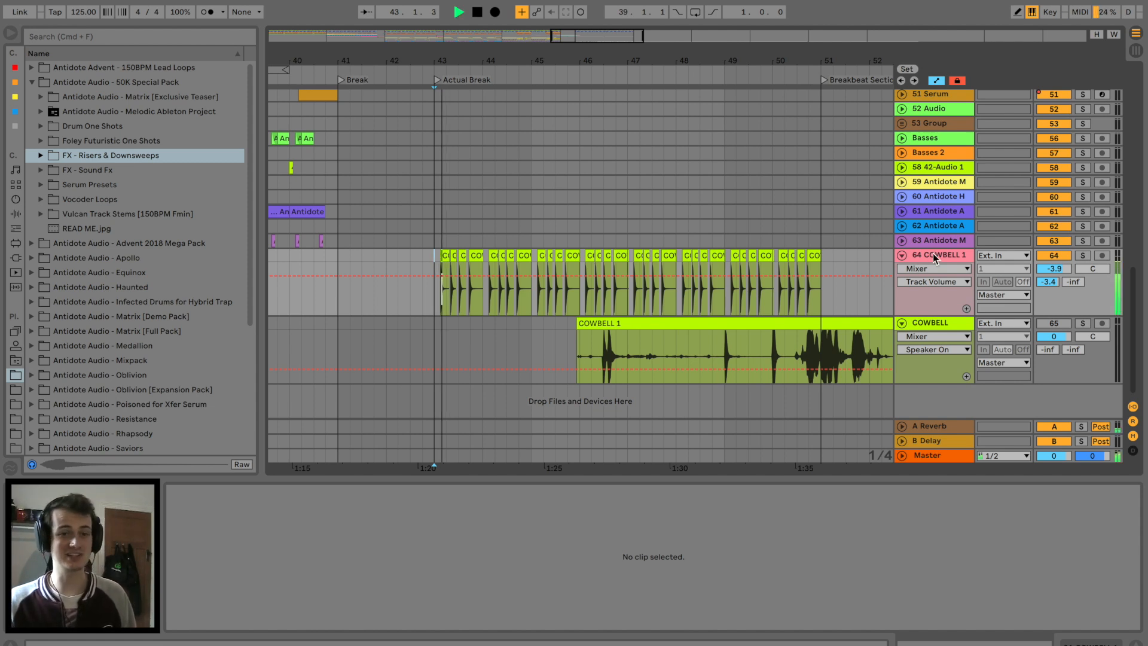
pyautogui.moveTo(436, 255); pyautogui.dragTo(825, 269)
pyautogui.press('super+j')
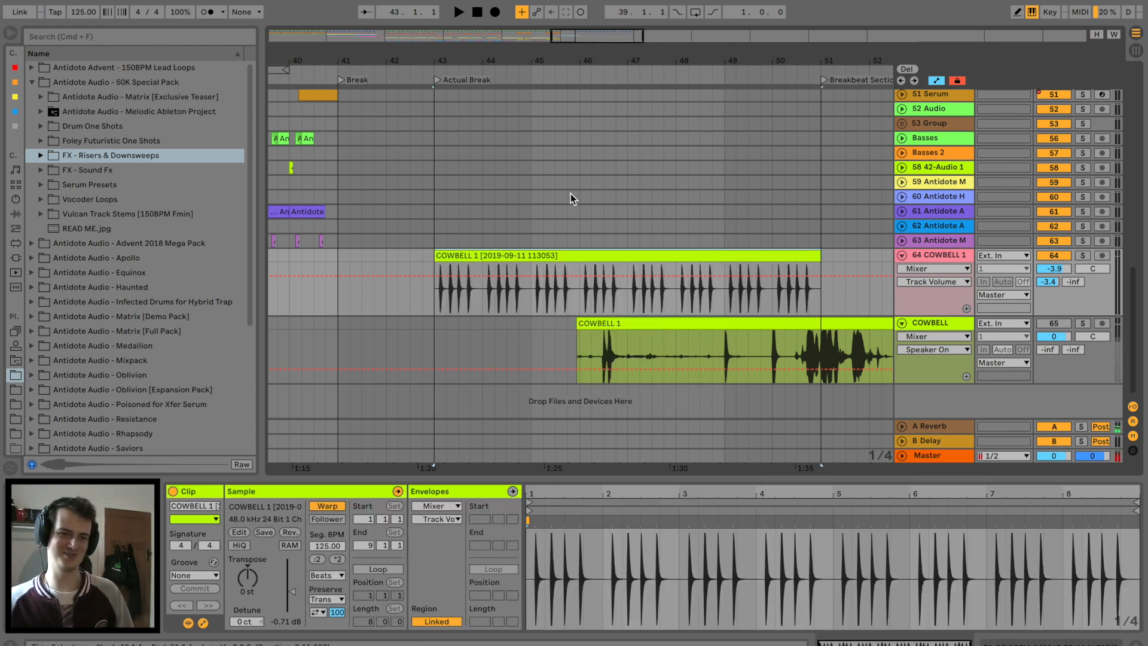
# Add the Tuner effect to cowbell track 64 and play the consolidated clip to read its pitch.
pyautogui.click(596, 255)
pyautogui.press('space')
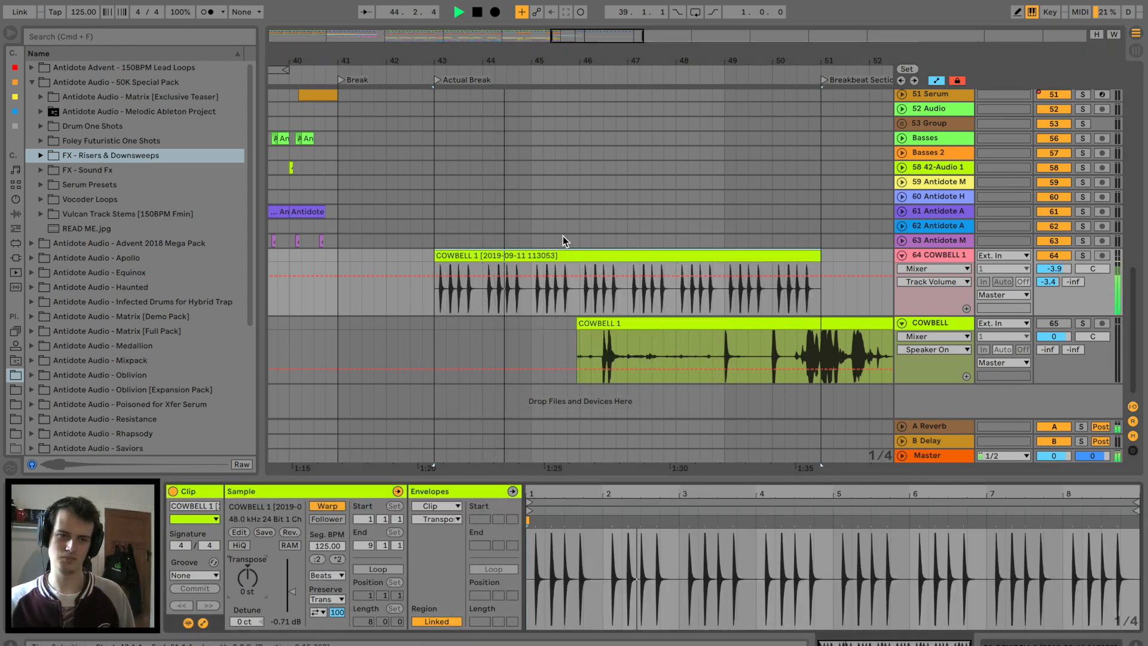
pyautogui.click(14, 216)
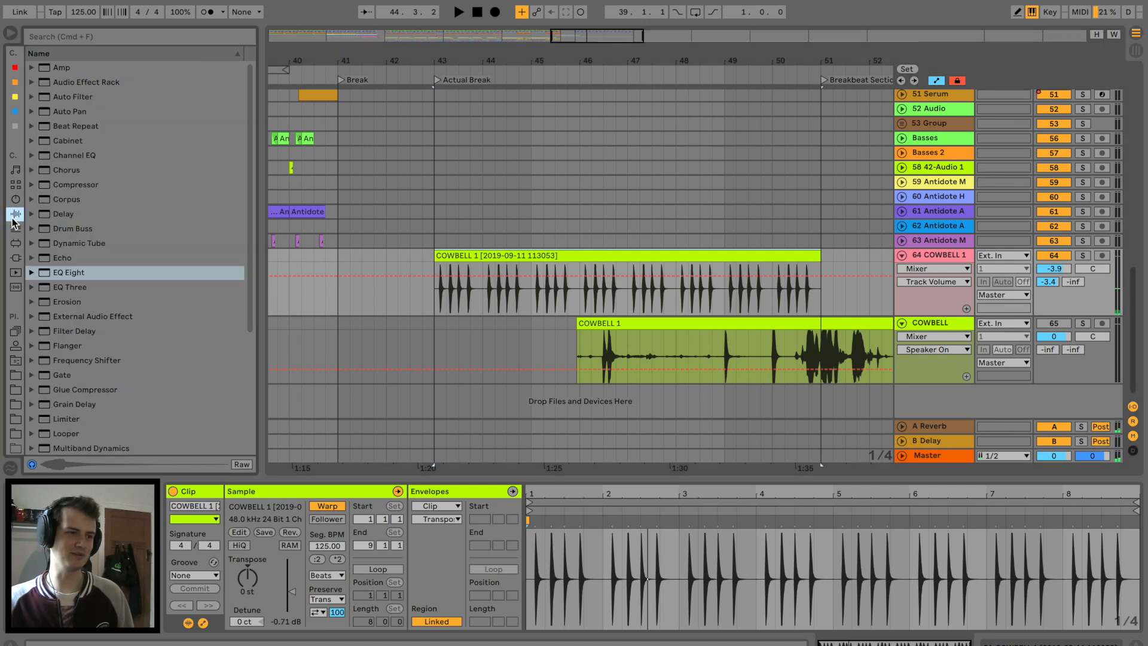
pyautogui.scroll(-4, 117, 419)
pyautogui.moveTo(64, 402); pyautogui.dragTo(536, 285)
pyautogui.press('space')
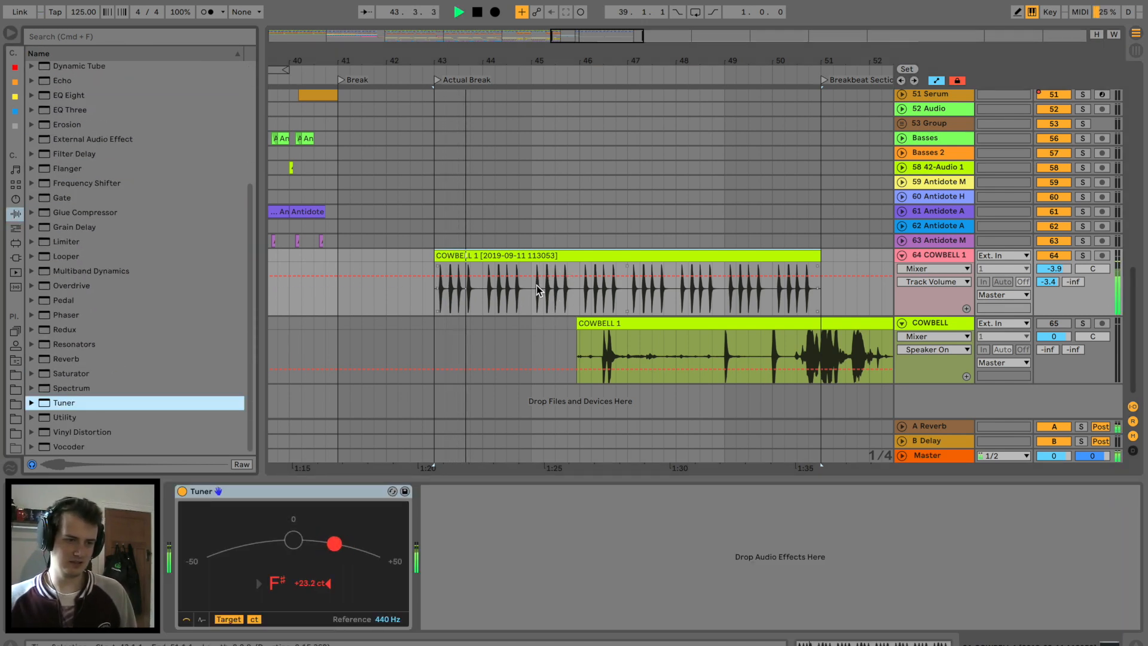
pyautogui.press('space')
# Transpose the consolidated cowbell clip by -1 st and set its warp mode to Complex.
pyautogui.doubleClick(442, 299)
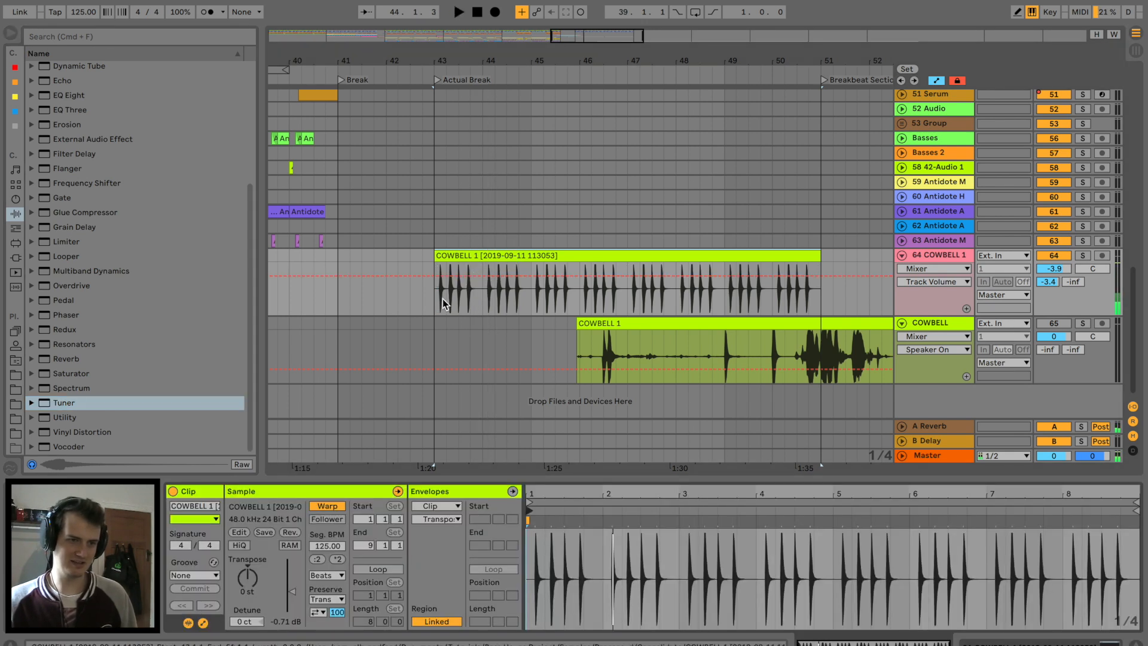
pyautogui.click(326, 575)
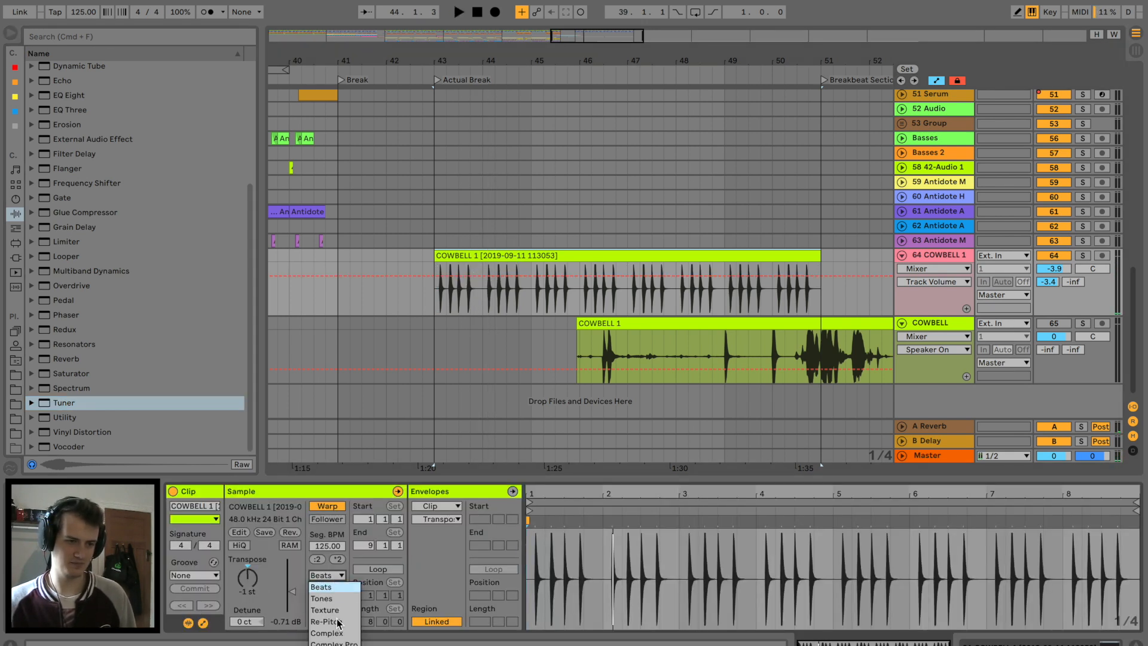
pyautogui.click(328, 623)
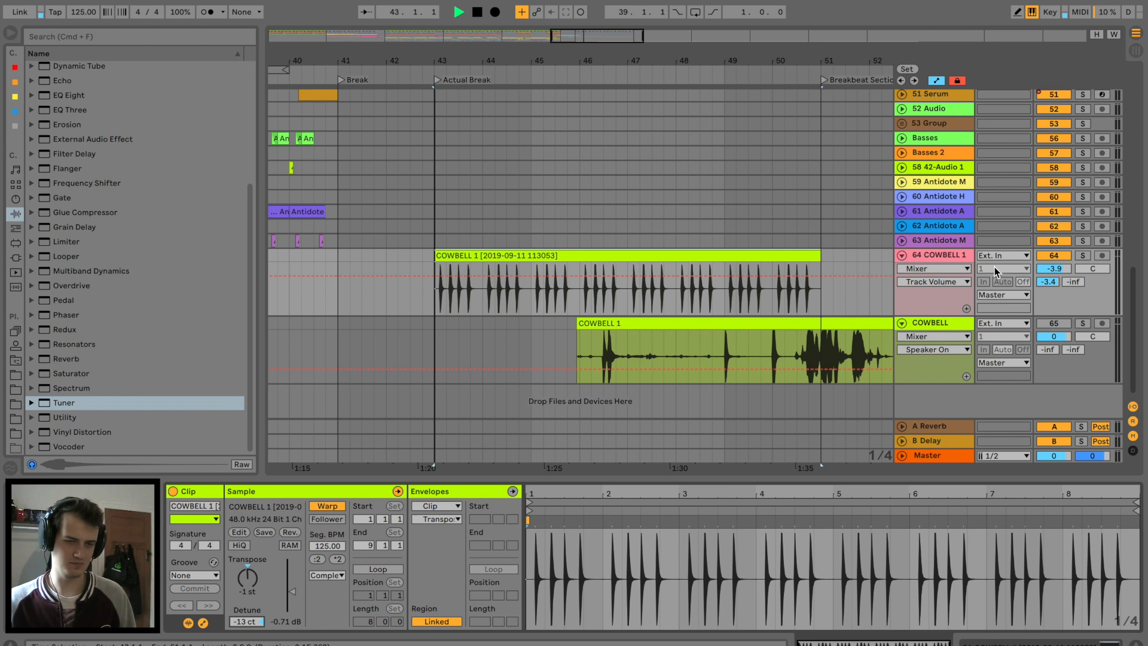
# Detune the consolidated cowbell clip to -24 ct while checking its pitch on the Tuner.
pyautogui.doubleClick(939, 257)
pyautogui.click(561, 258)
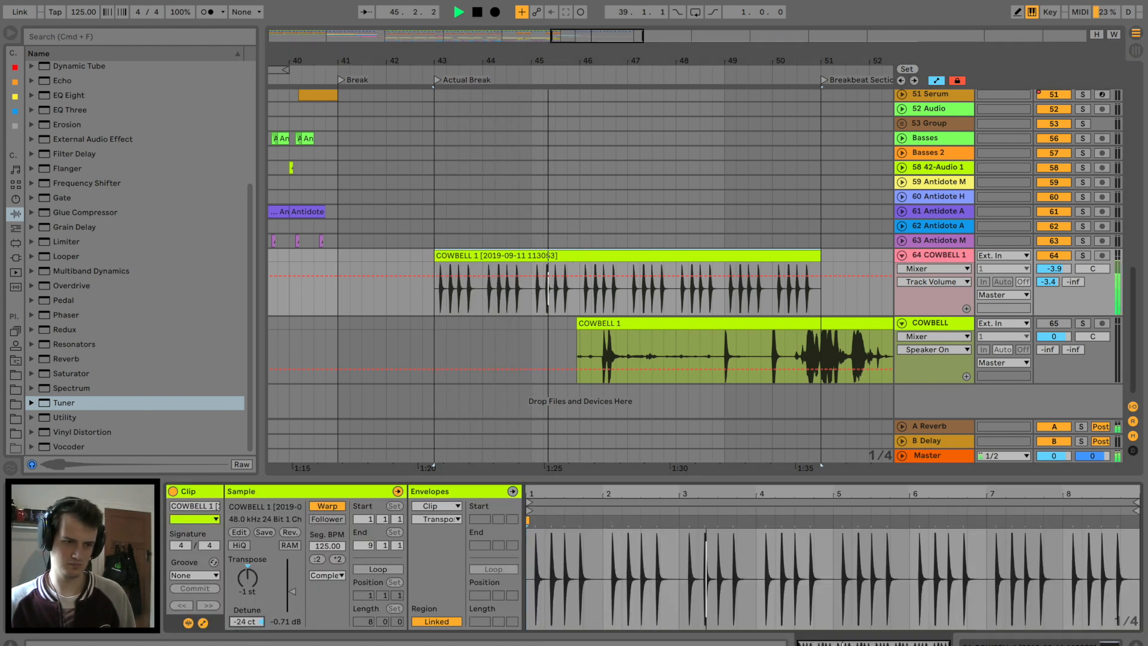
pyautogui.doubleClick(958, 258)
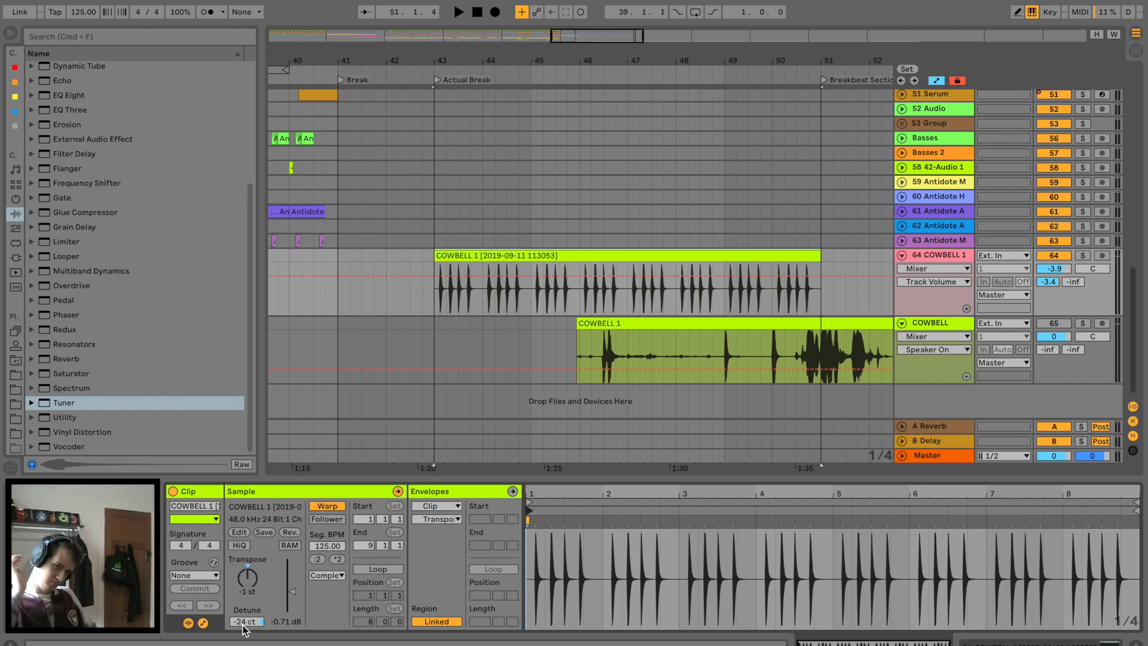
# Load Analog on a new track beneath the cowbell, solo both tracks and play them together from the Actual Break locator.
pyautogui.press('space')
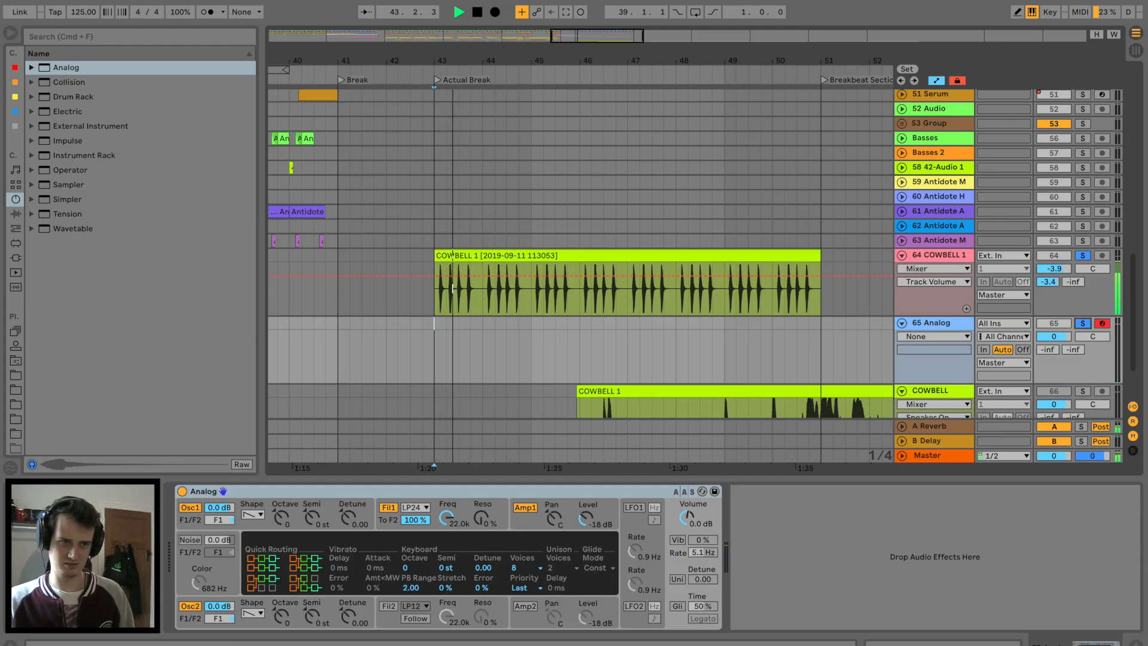
pyautogui.press('+')
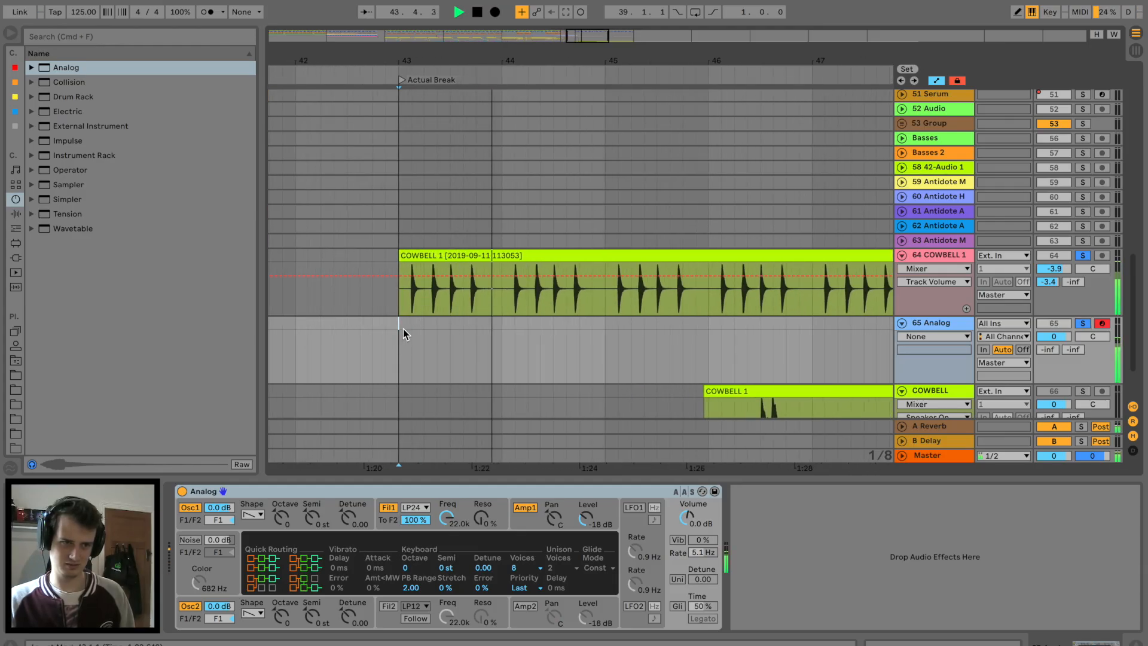
pyautogui.press('space')
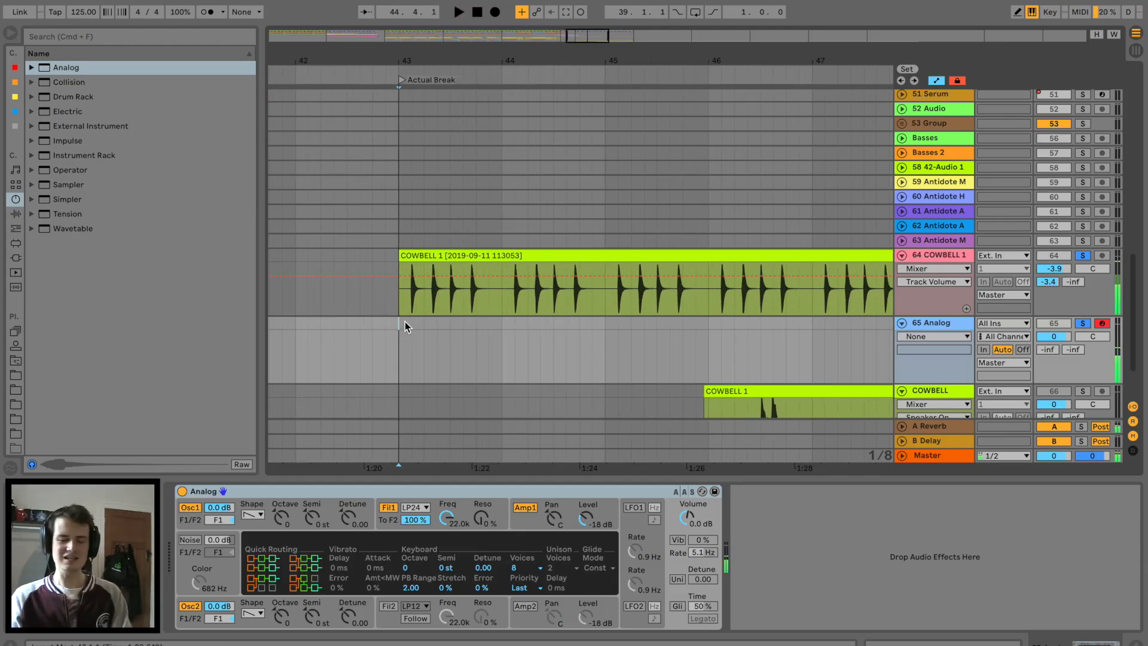
# Draw a one-bar F3 note in a new two-bar Analog clip at the Actual Break locator and loop it against the cowbell.
pyautogui.moveTo(400, 323); pyautogui.dragTo(594, 326)
pyautogui.press('super+shift+m')
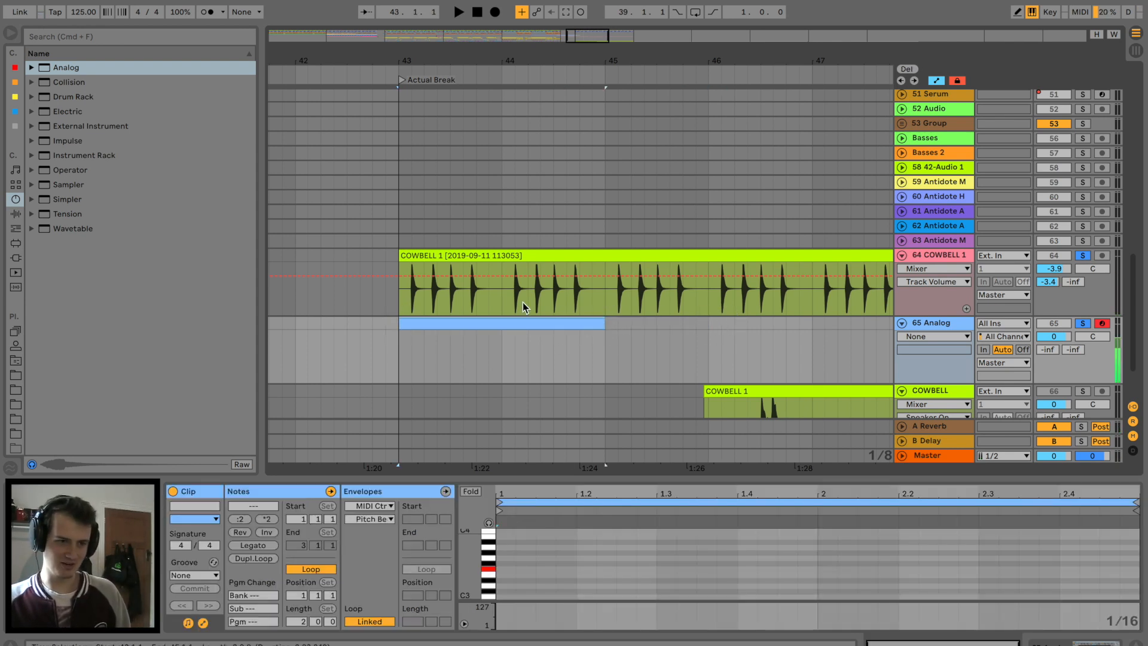
pyautogui.doubleClick(504, 569)
pyautogui.moveTo(515, 569); pyautogui.dragTo(811, 576)
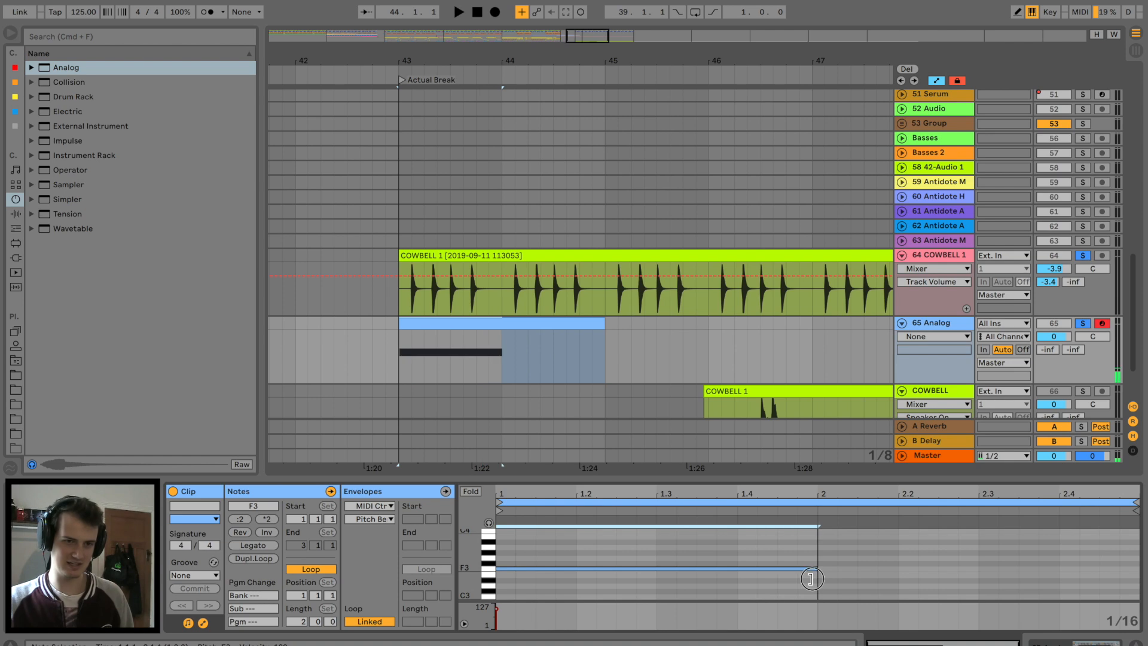
pyautogui.moveTo(483, 62); pyautogui.dragTo(479, 79)
pyautogui.scroll(10, 476, 154)
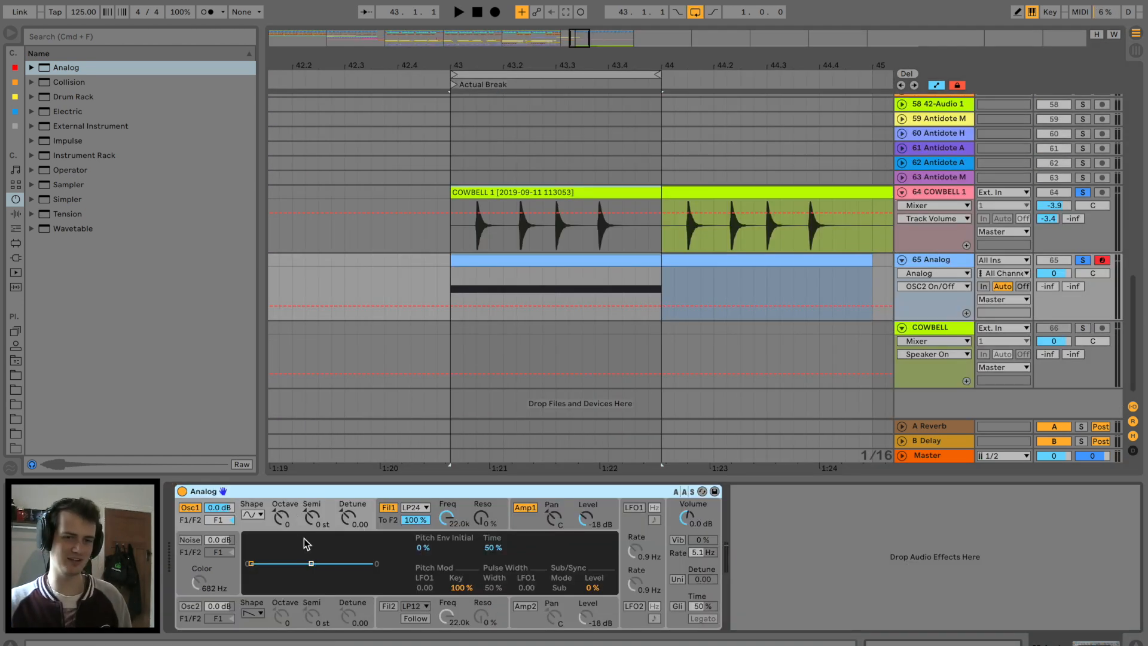
pyautogui.press('space')
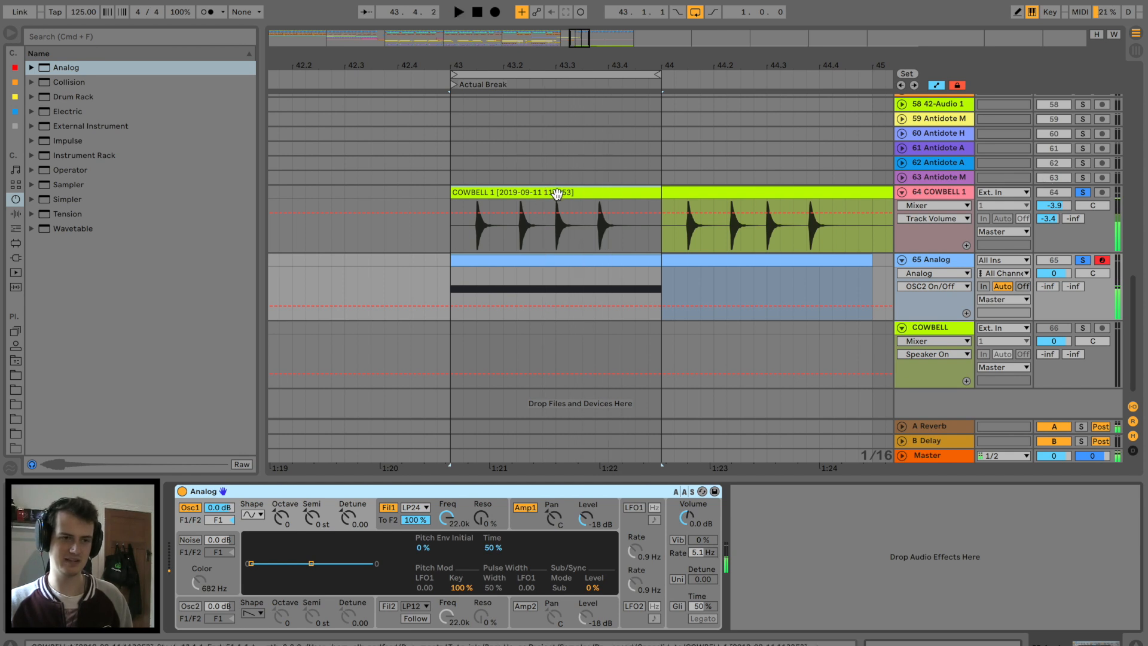
# Retune the consolidated cowbell clip to -1 st and -14 ct by comparing it with the Analog note and the Tuner.
pyautogui.click(557, 194)
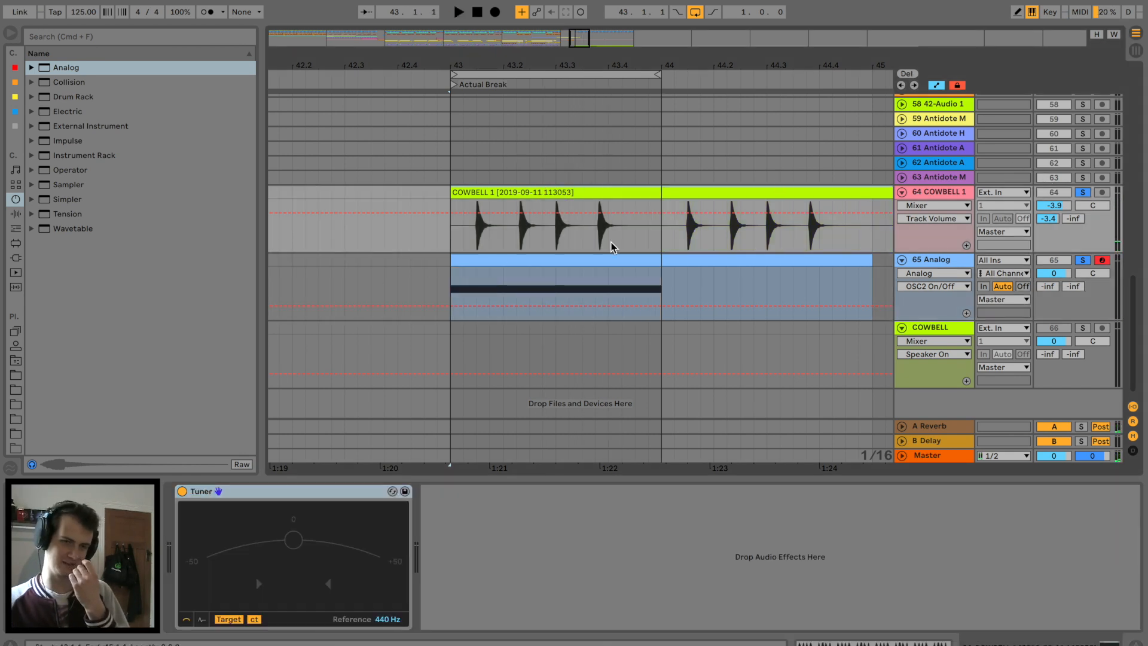
pyautogui.doubleClick(587, 192)
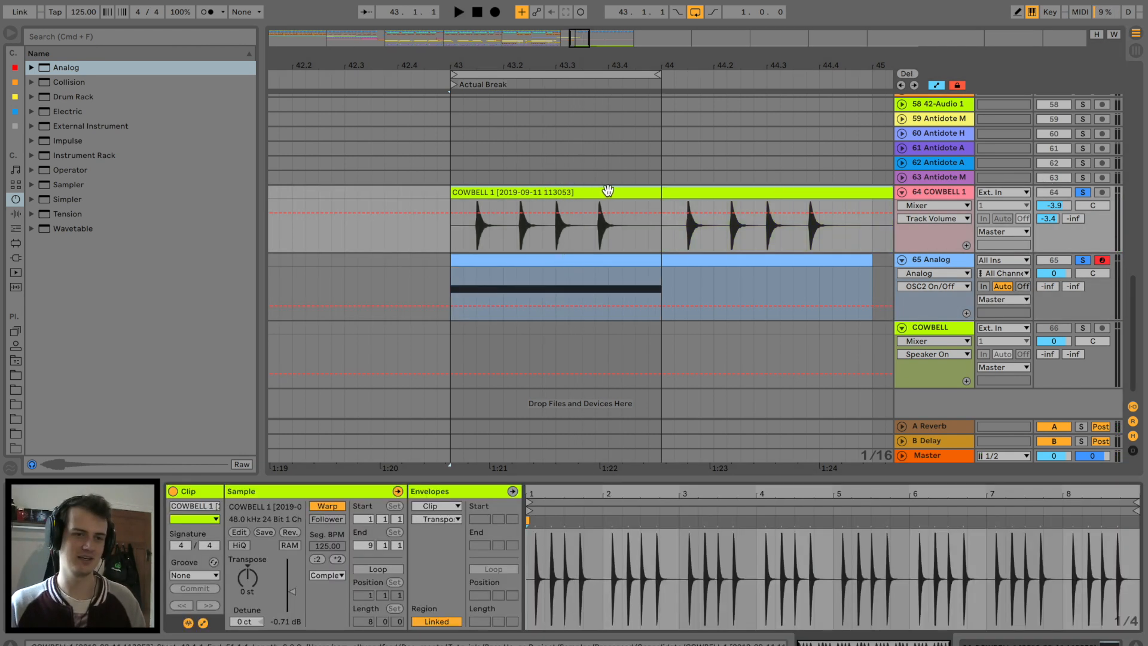
pyautogui.press('space')
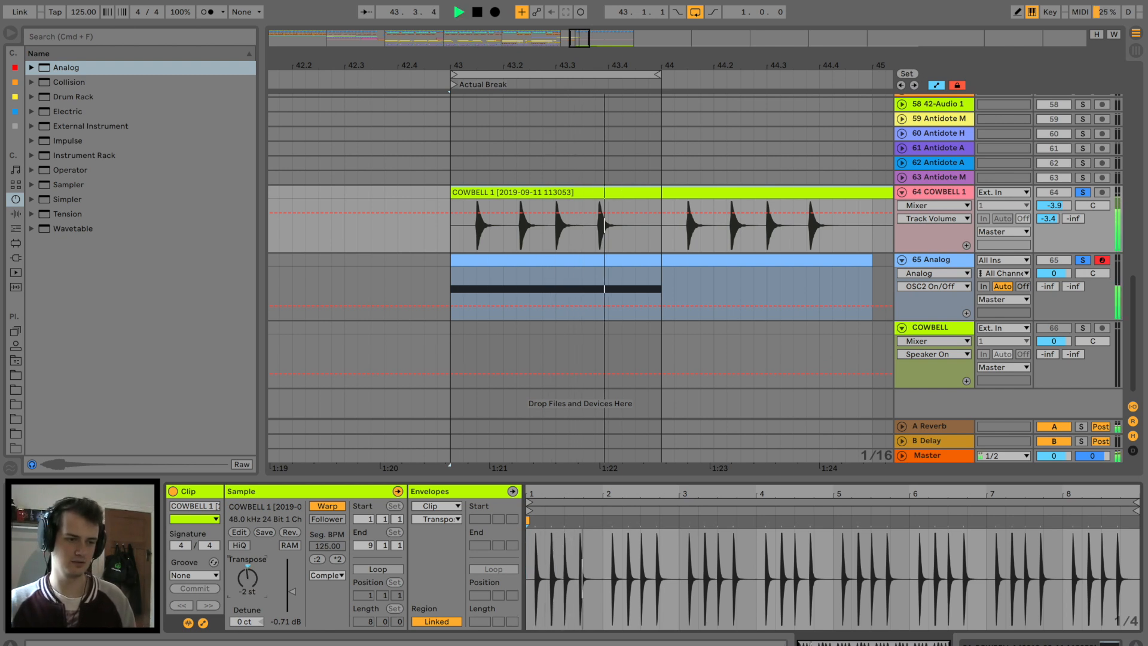
pyautogui.moveTo(247, 578); pyautogui.dragTo(248, 592)
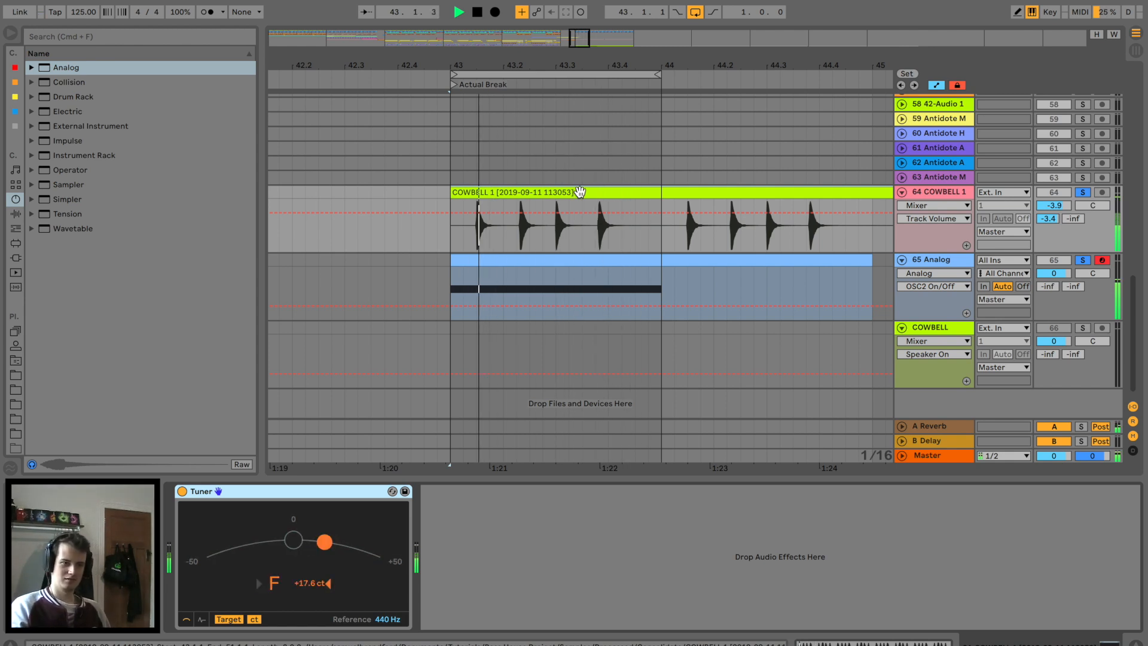
pyautogui.doubleClick(580, 191)
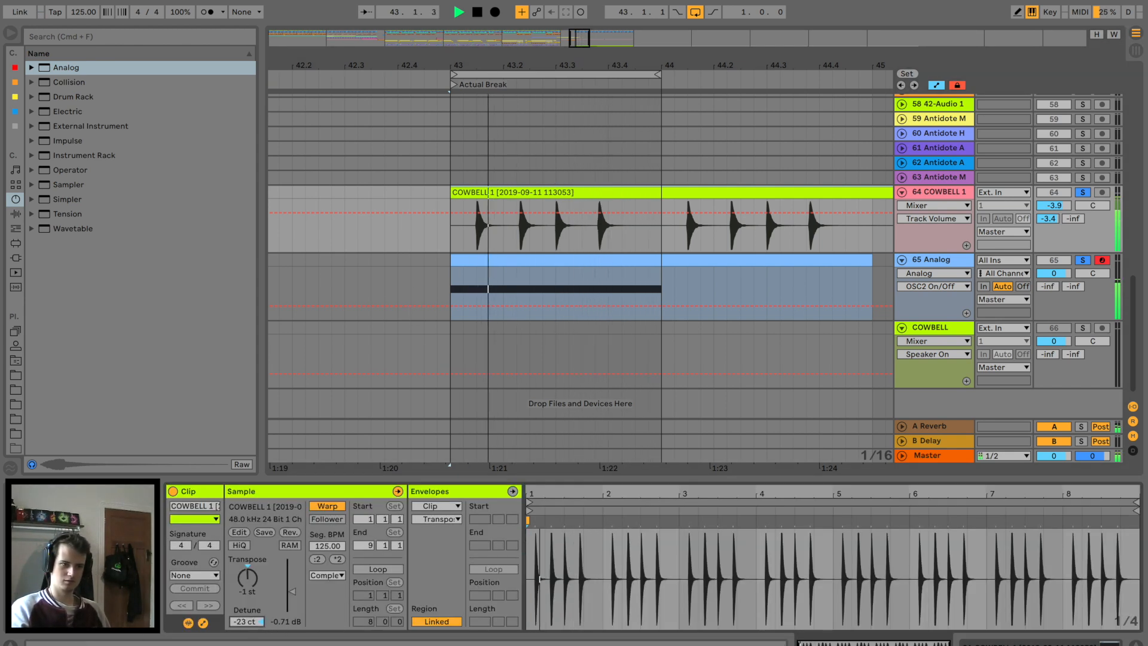
pyautogui.click(953, 192)
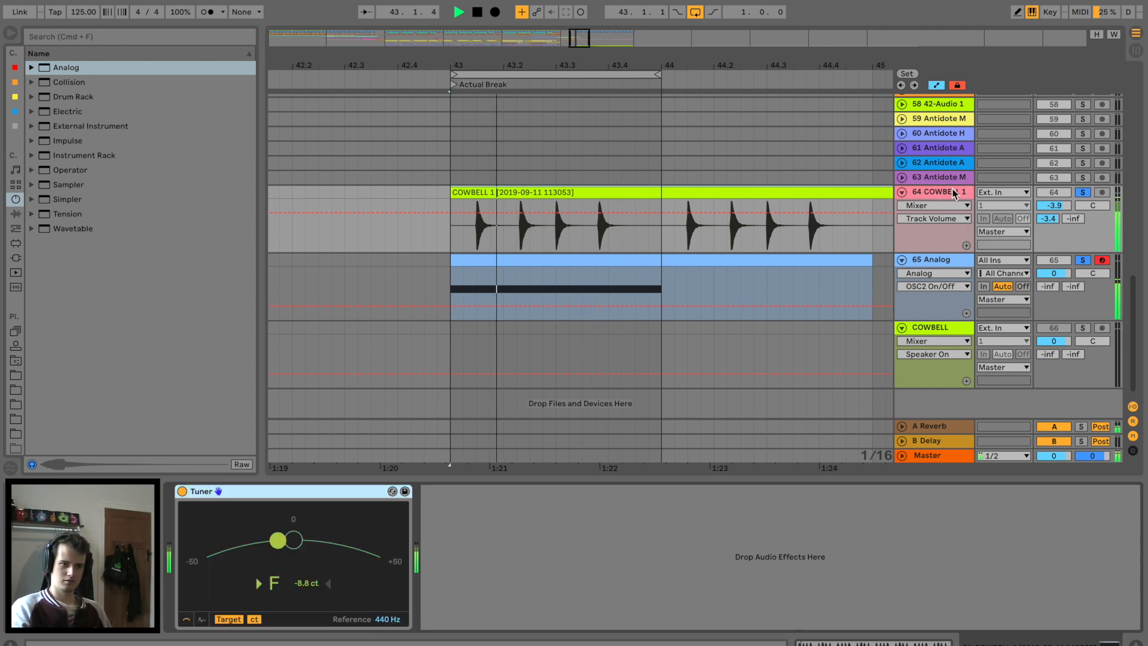
# Unsolo the cowbell and Analog tracks and delete the Analog track.
pyautogui.click(1080, 262)
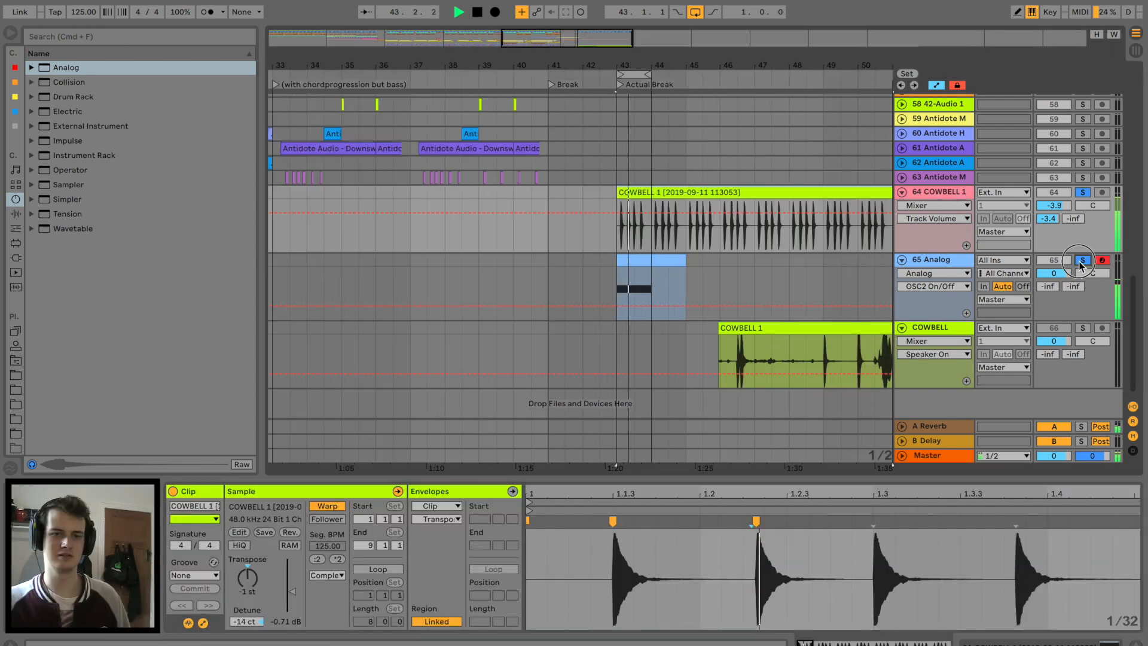
pyautogui.click(1060, 263)
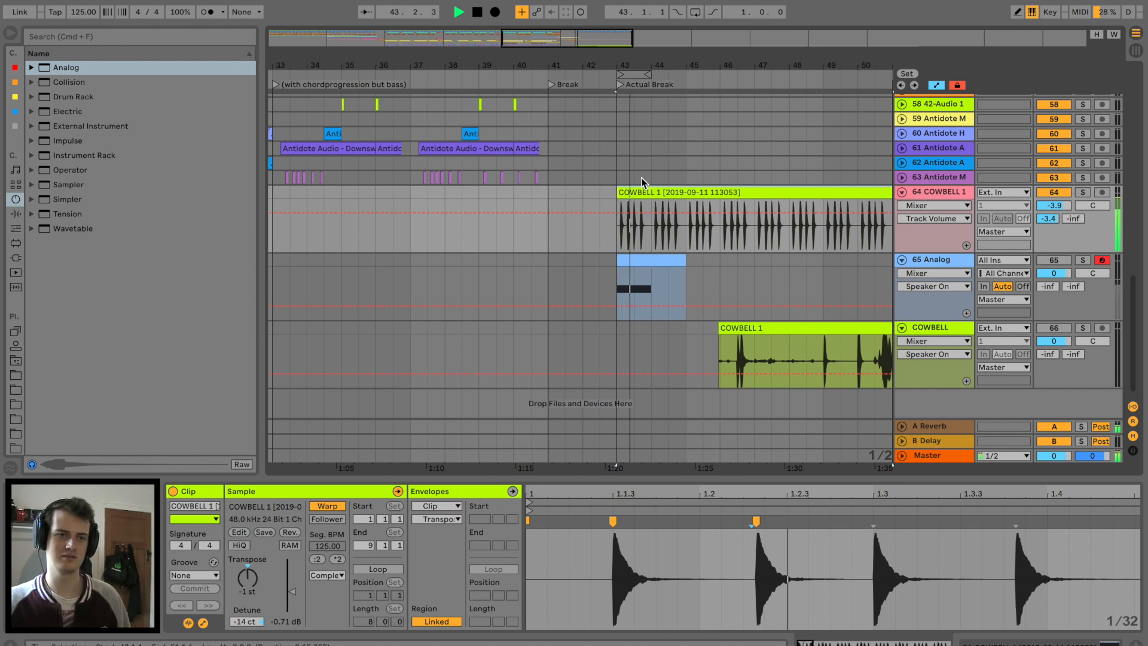
pyautogui.hscroll(3, 639, 181)
pyautogui.press('space')
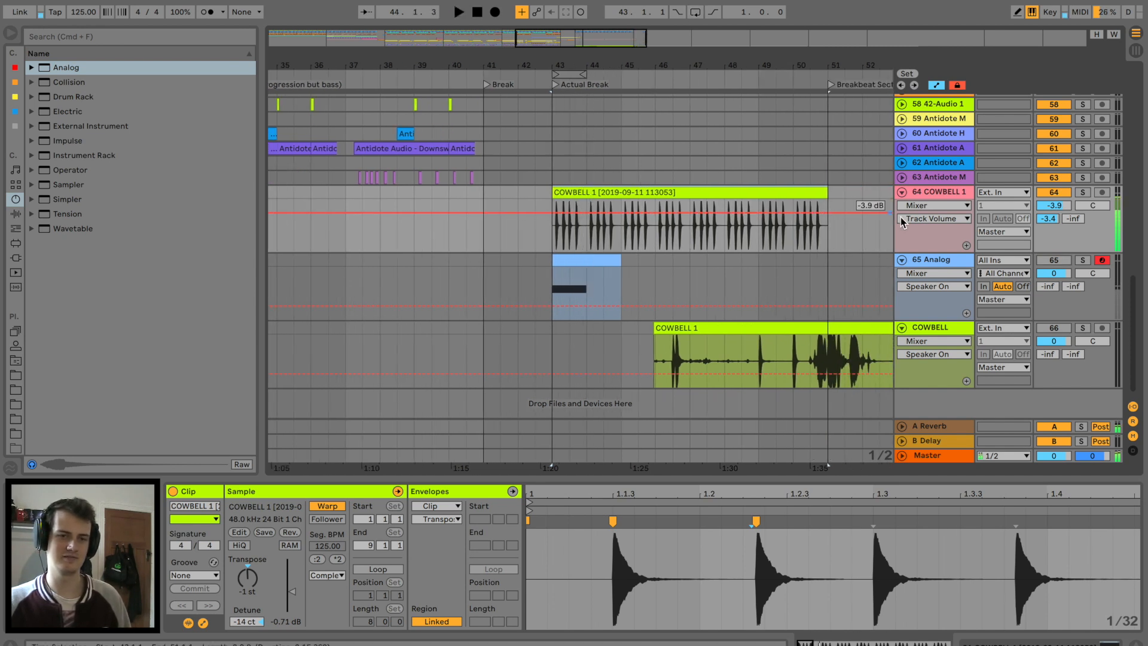
pyautogui.click(962, 261)
pyautogui.press('Delete')
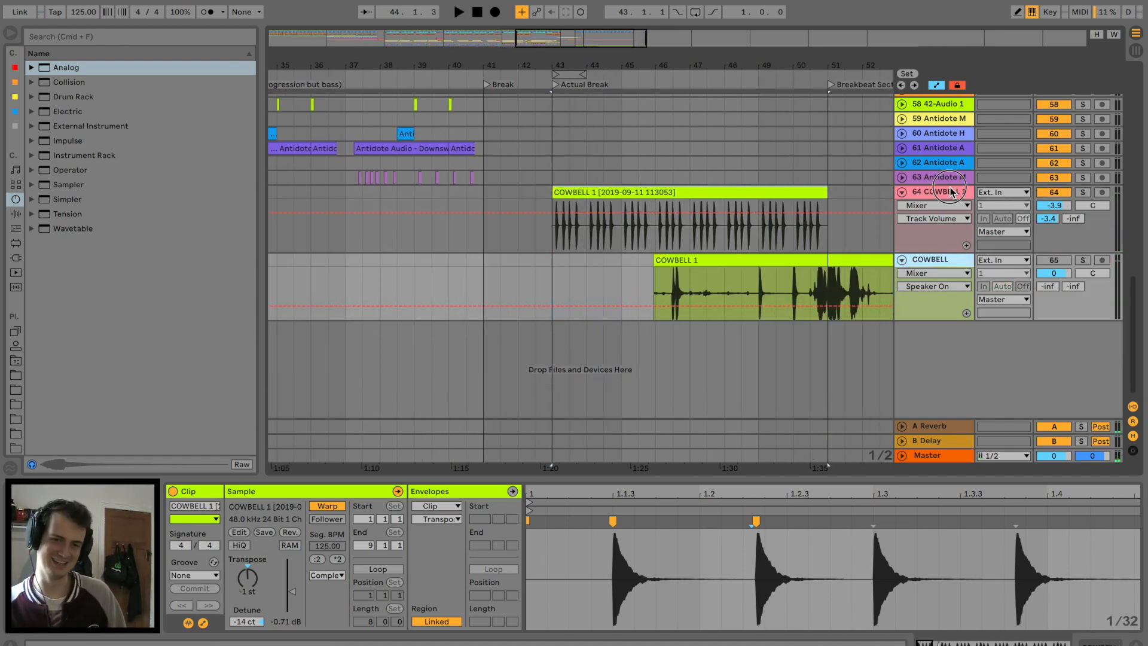
# Copy the consolidated cowbell clip onto a new audio track beneath track 64 and consolidate the copy.
pyautogui.click(950, 192)
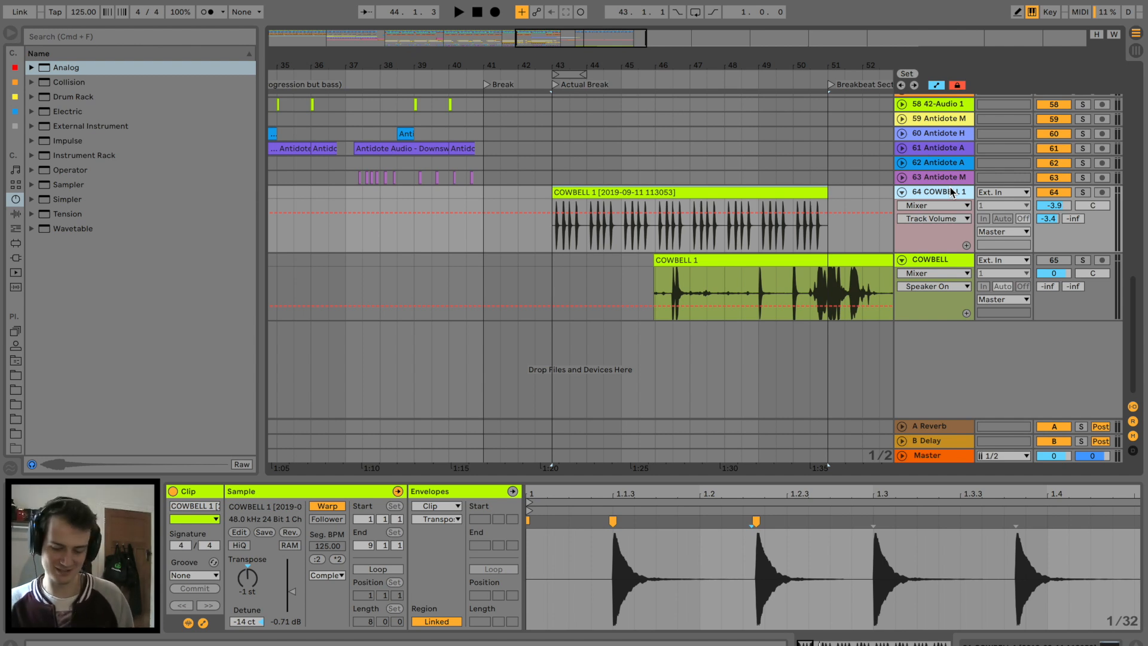
pyautogui.press('super+t')
pyautogui.moveTo(609, 63); pyautogui.dragTo(608, 76)
pyautogui.hscroll(3, 548, 247)
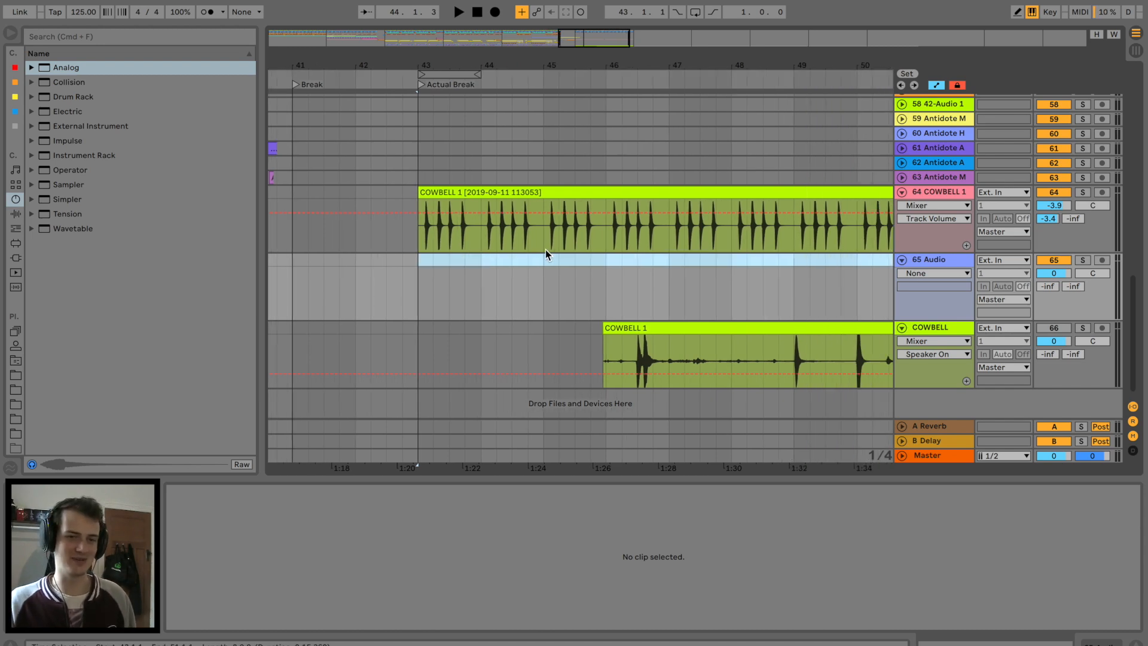
pyautogui.moveTo(607, 192); pyautogui.dragTo(635, 259)
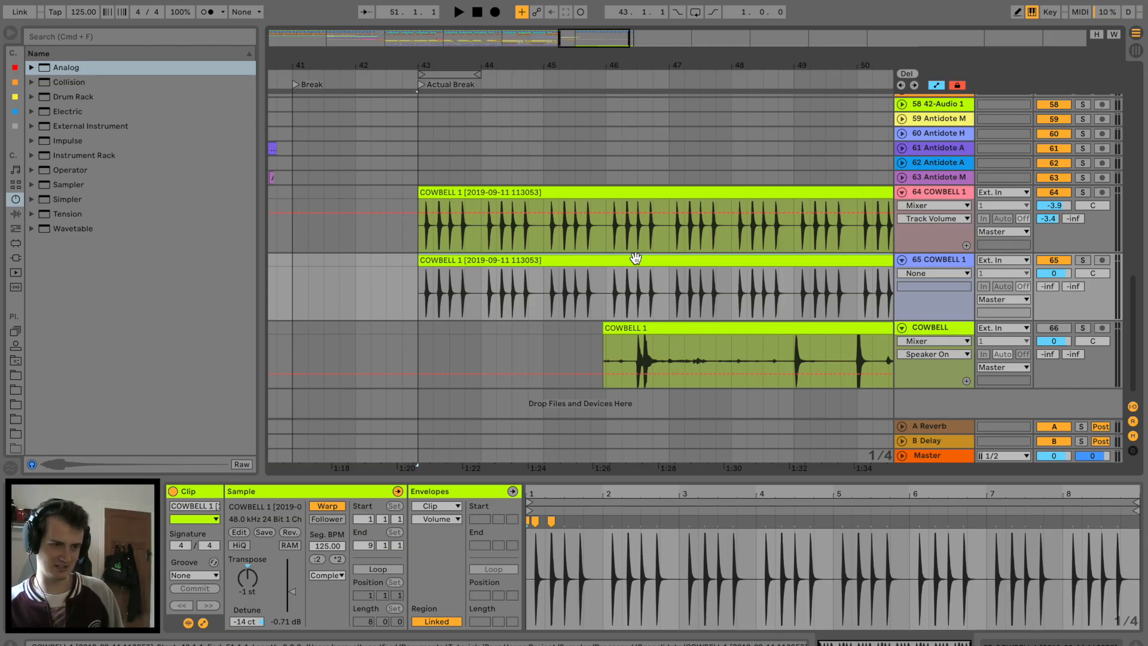
pyautogui.press('super+j')
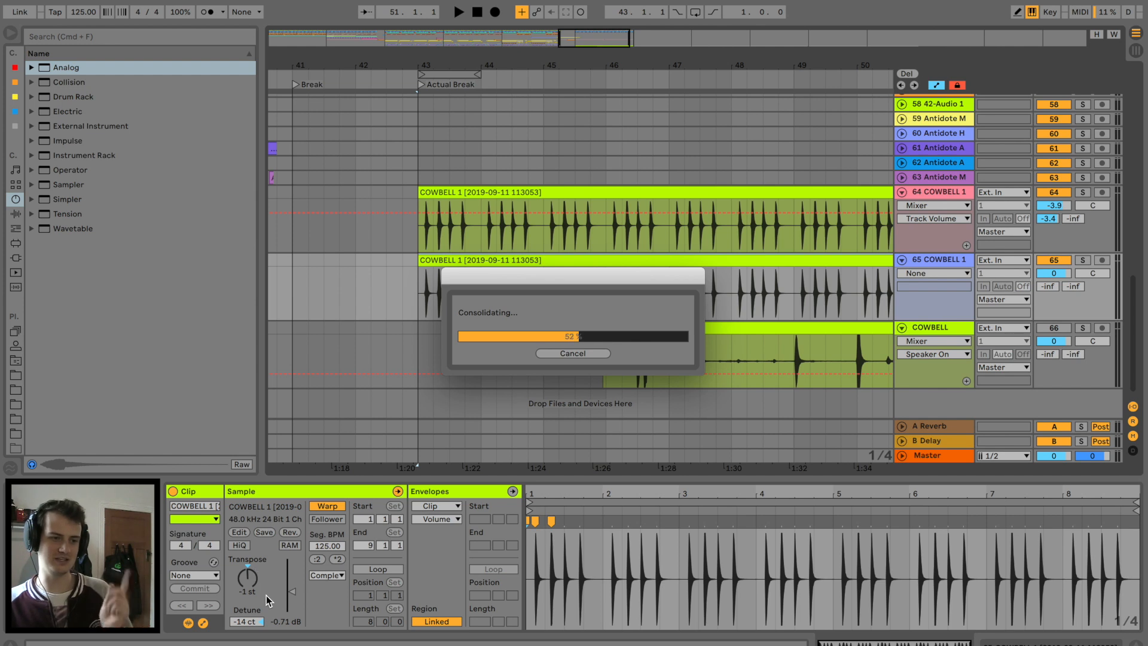
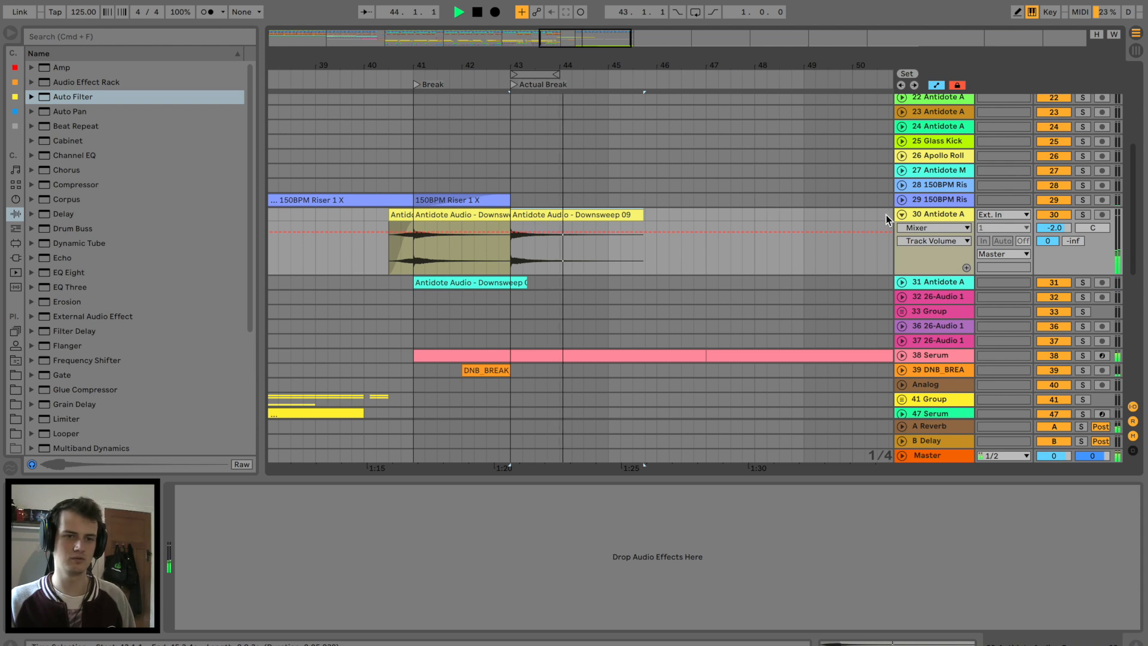
# Collapse downsweep track 30 and stop playback, placing the insert marker in the Break section.
pyautogui.click(901, 215)
pyautogui.moveTo(564, 66); pyautogui.dragTo(564, 53)
pyautogui.press('space')
pyautogui.click(516, 242)
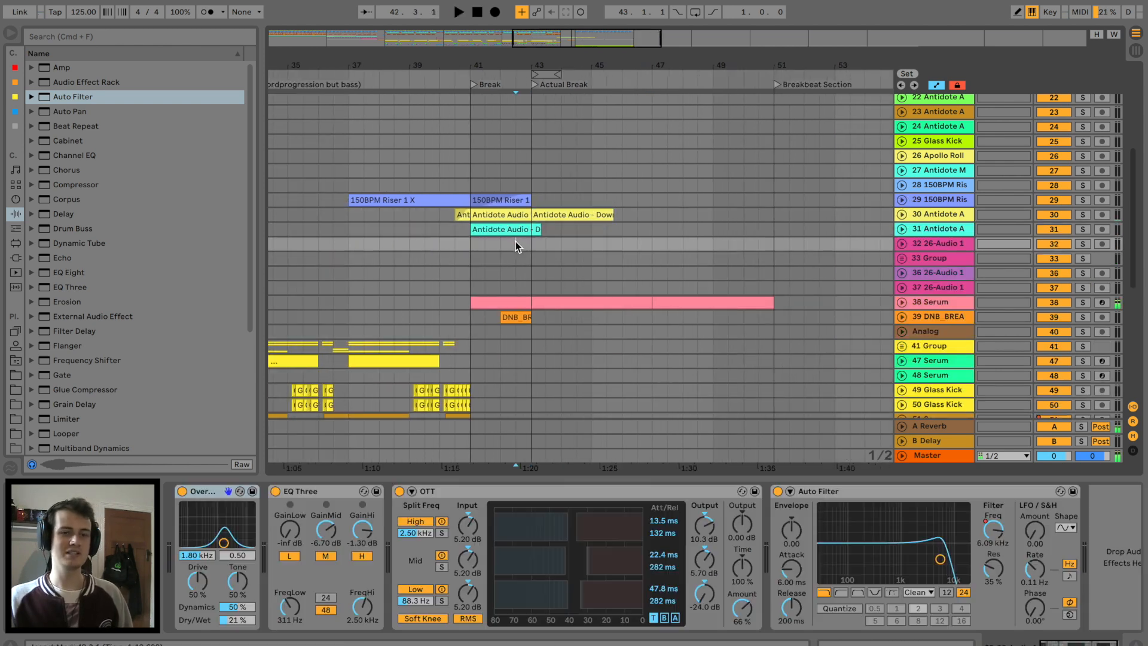
# Load Delay on a new audio track beneath DNB break track 39 and set its synced delay time to 4.
pyautogui.click(963, 323)
pyautogui.moveTo(63, 213); pyautogui.dragTo(598, 325)
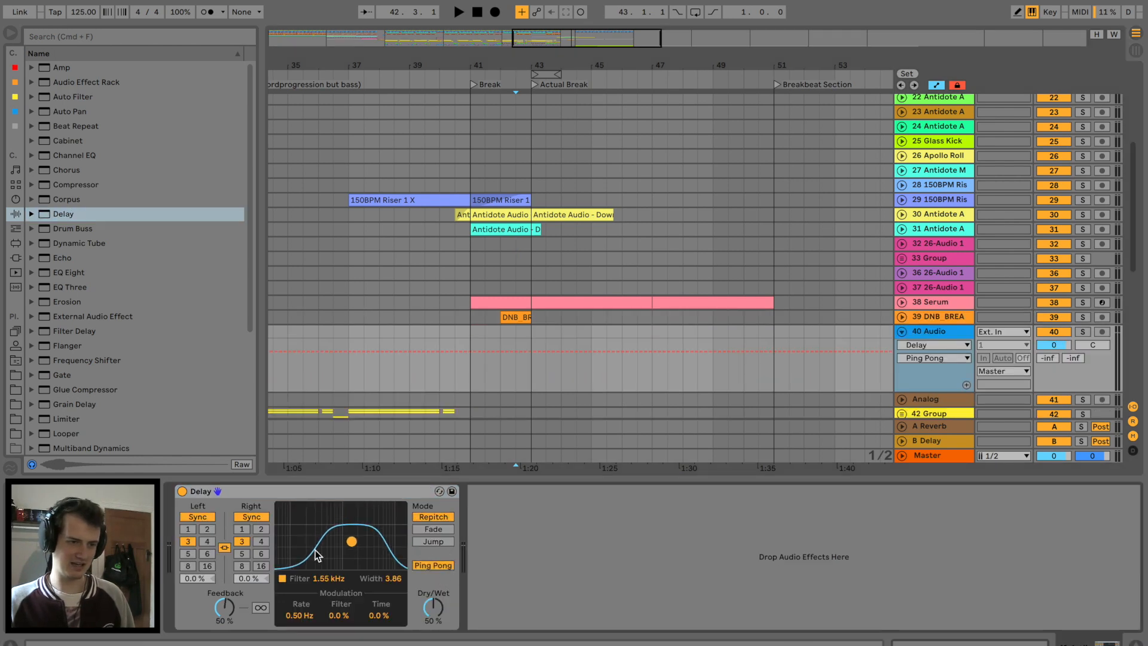
pyautogui.click(261, 541)
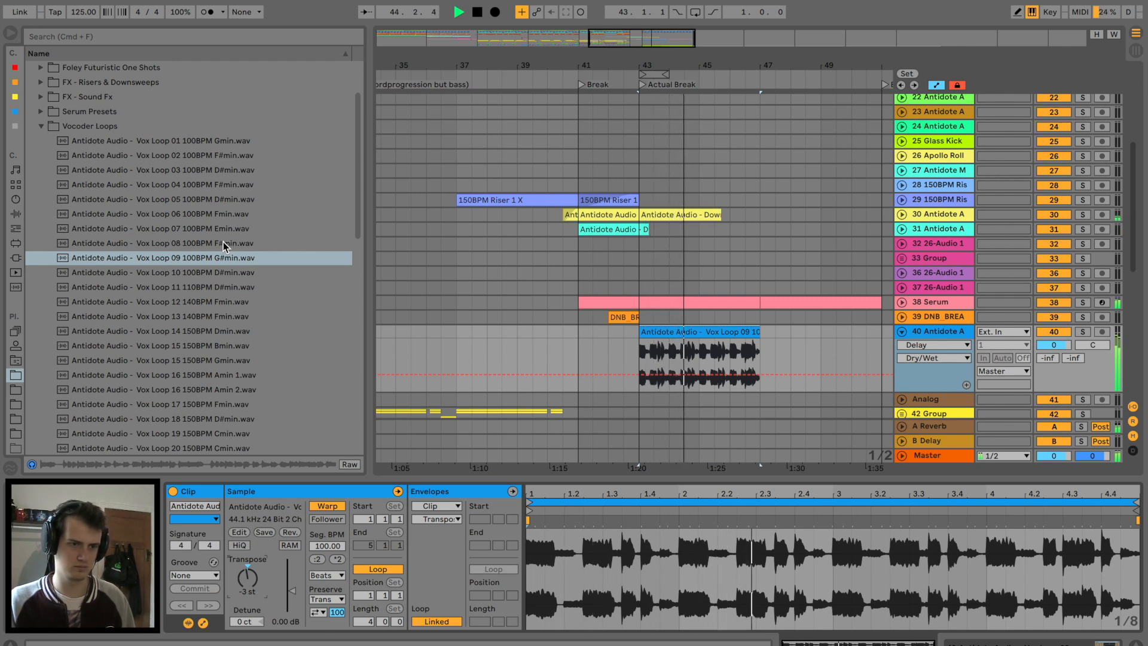
# Solo track 40 and play its Vox Loop 09 clip from the Actual Break locator.
pyautogui.click(578, 335)
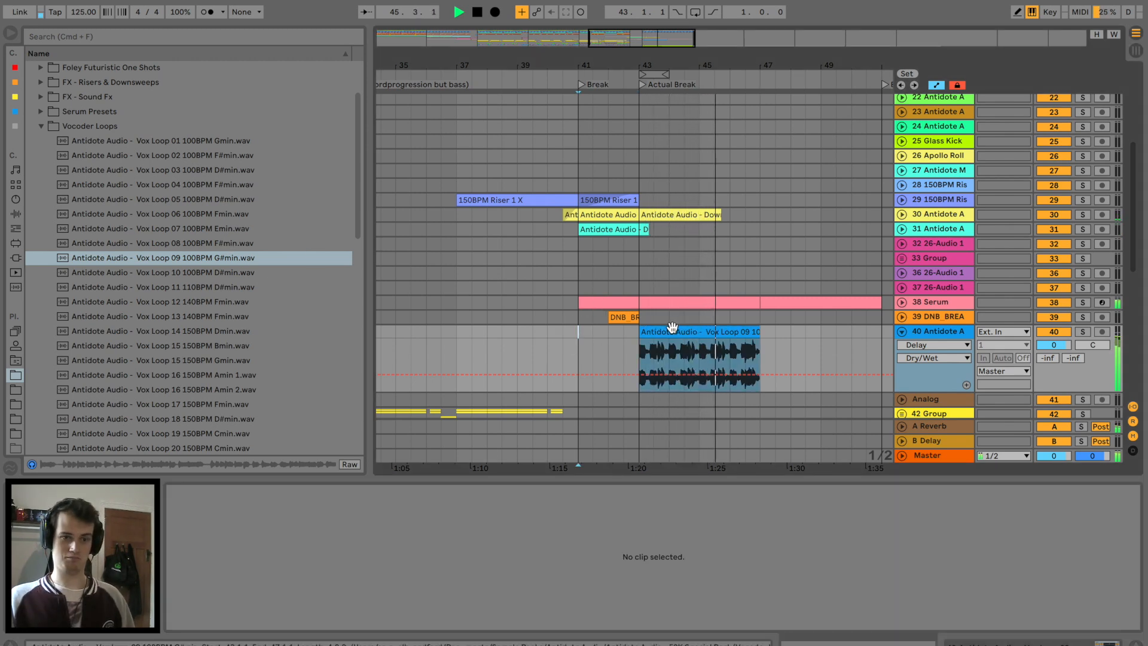
pyautogui.click(673, 331)
pyautogui.press('space')
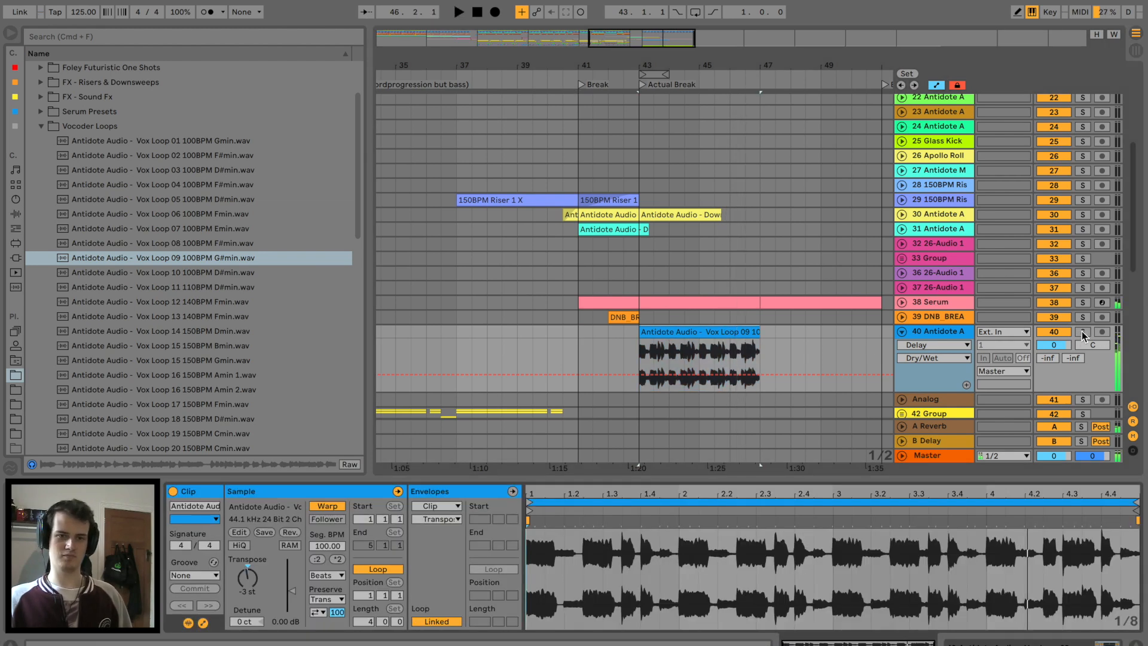
pyautogui.click(1082, 332)
pyautogui.press('space')
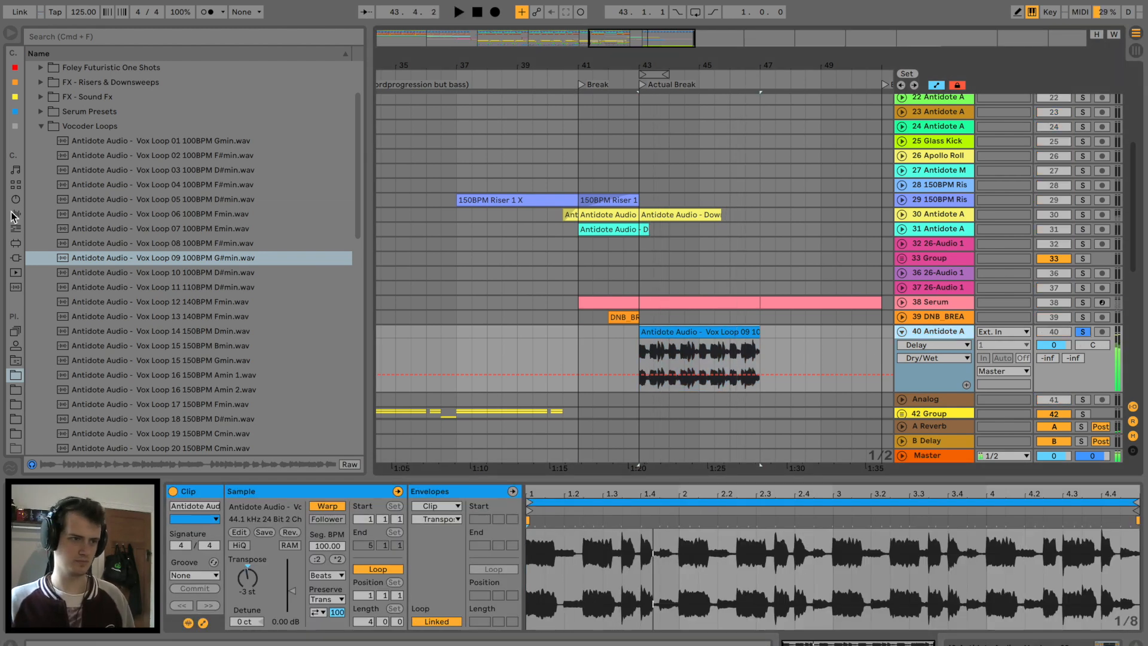
# Load EQ Eight on vox loop track 40 and set band 1 to a low cut at 469 Hz.
pyautogui.click(14, 215)
pyautogui.moveTo(67, 274); pyautogui.dragTo(657, 372)
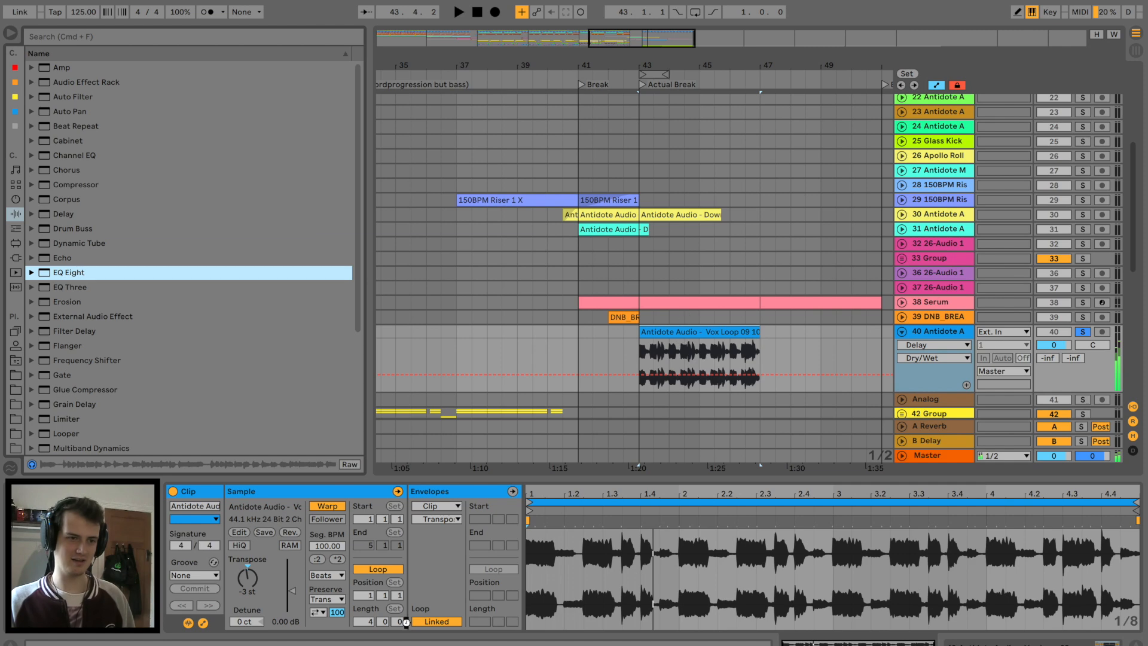
pyautogui.moveTo(406, 622); pyautogui.dragTo(389, 600)
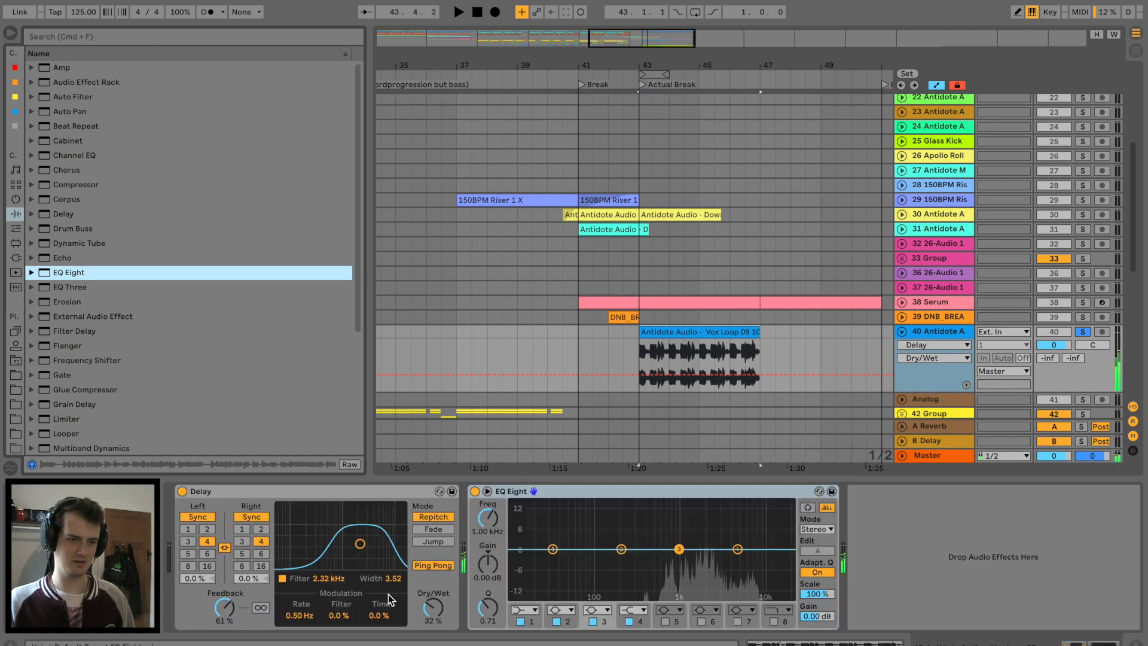
pyautogui.click(525, 610)
pyautogui.click(525, 574)
pyautogui.press('space')
pyautogui.moveTo(552, 555); pyautogui.dragTo(651, 560)
pyautogui.press('space')
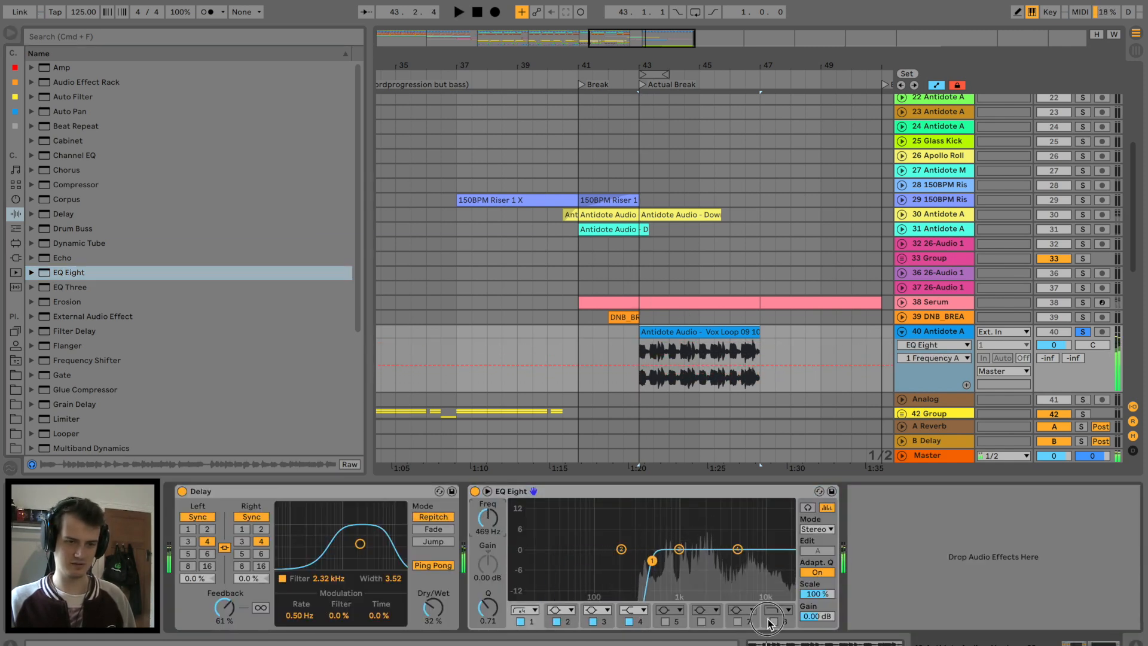
# Enable band 8 of EQ Eight as a high cut and lower band 3 to -5.08 dB at 880 Hz.
pyautogui.click(777, 610)
pyautogui.click(775, 623)
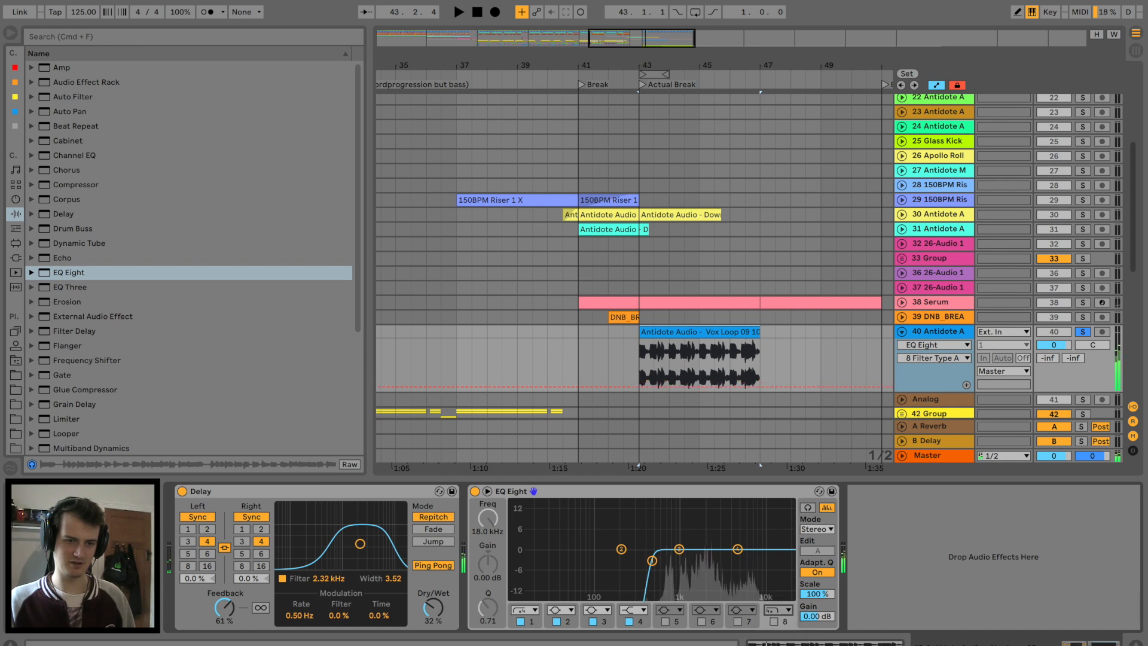
pyautogui.click(774, 621)
pyautogui.press('space')
pyautogui.moveTo(786, 549); pyautogui.dragTo(675, 565)
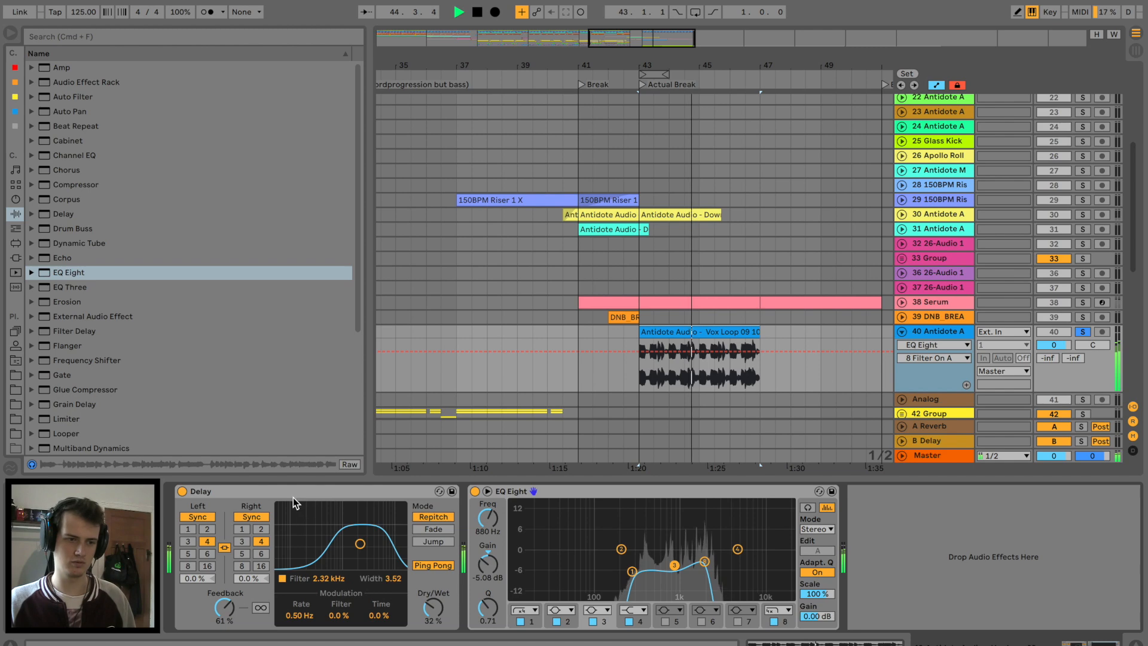
# Move Delay after EQ Eight on track 40 and set the track's A-Reverb send to -11.6 dB.
pyautogui.moveTo(293, 502); pyautogui.dragTo(863, 514)
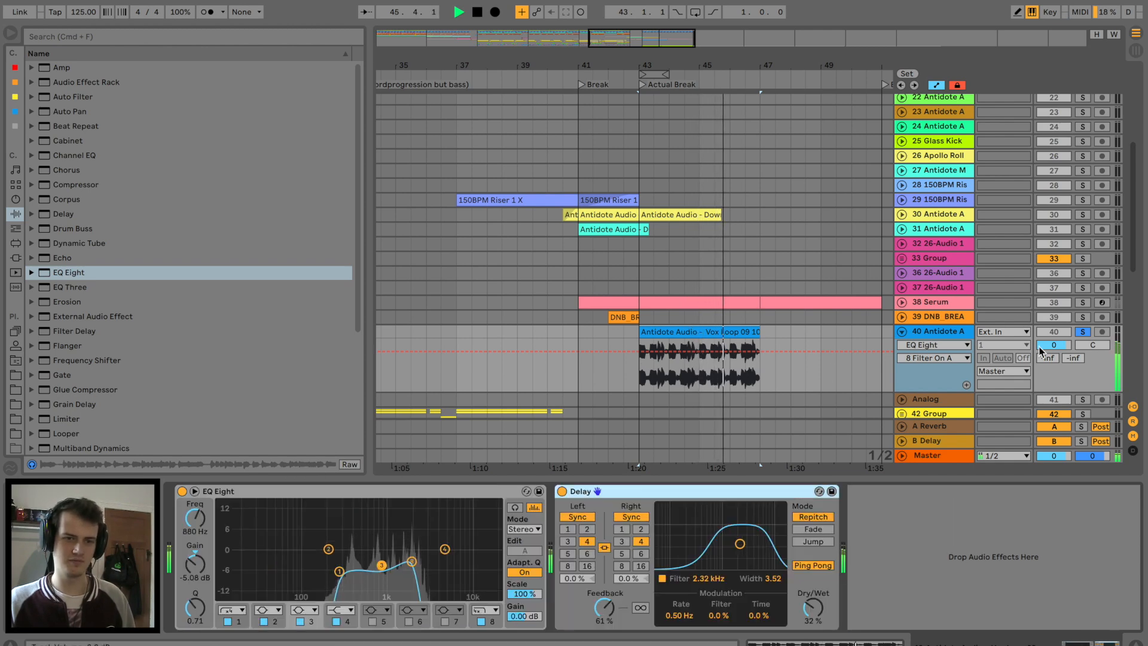
pyautogui.moveTo(1041, 354); pyautogui.dragTo(1041, 335)
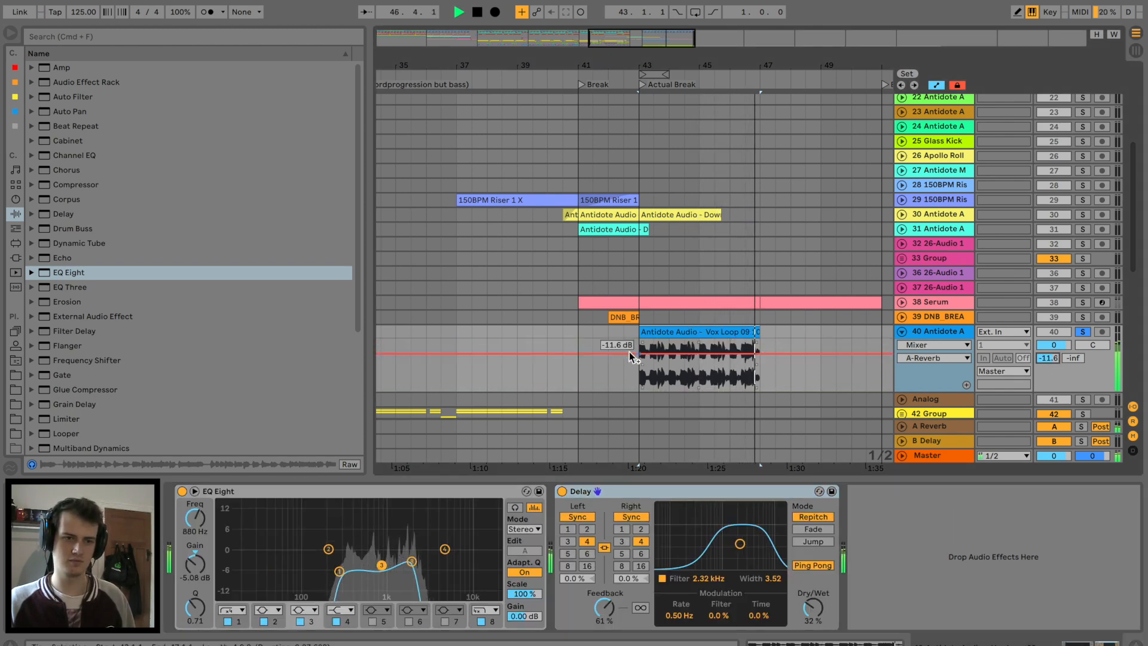
# Unsolo track 40 and play the full arrangement from within the Break section.
pyautogui.click(593, 359)
pyautogui.click(1085, 331)
pyautogui.press('space')
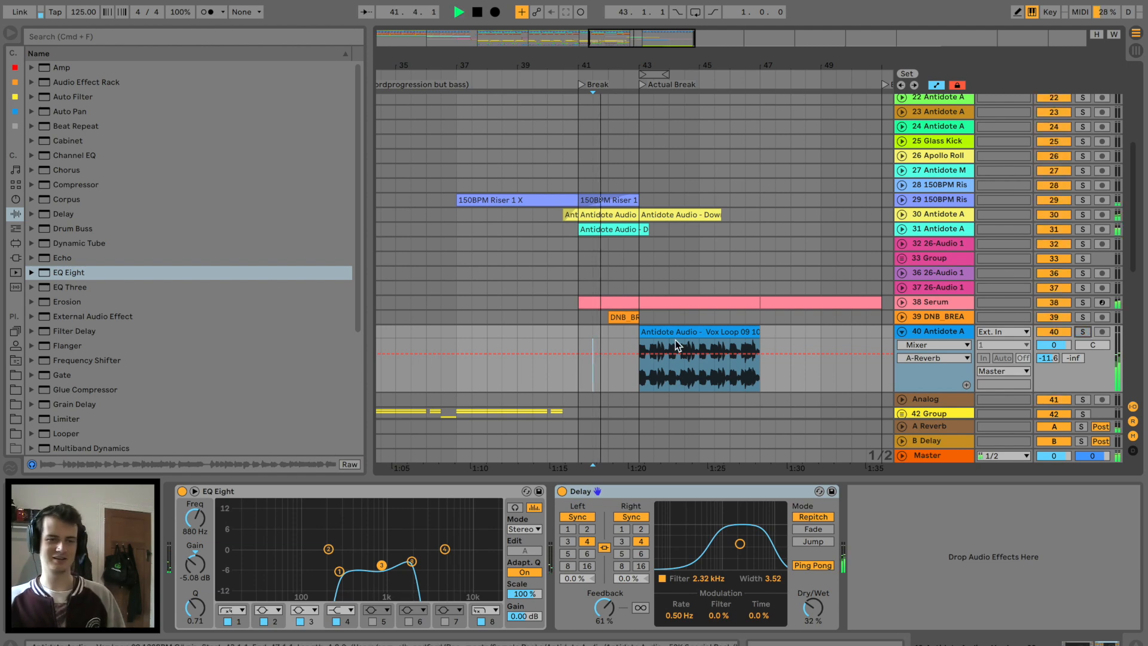
# Duplicate the vox loop clip so it runs to bar 51 and set track 40's volume to -2.0 dB.
pyautogui.click(675, 339)
pyautogui.press('super+d')
pyautogui.scroll(-3, 675, 338)
pyautogui.hscroll(2, 675, 337)
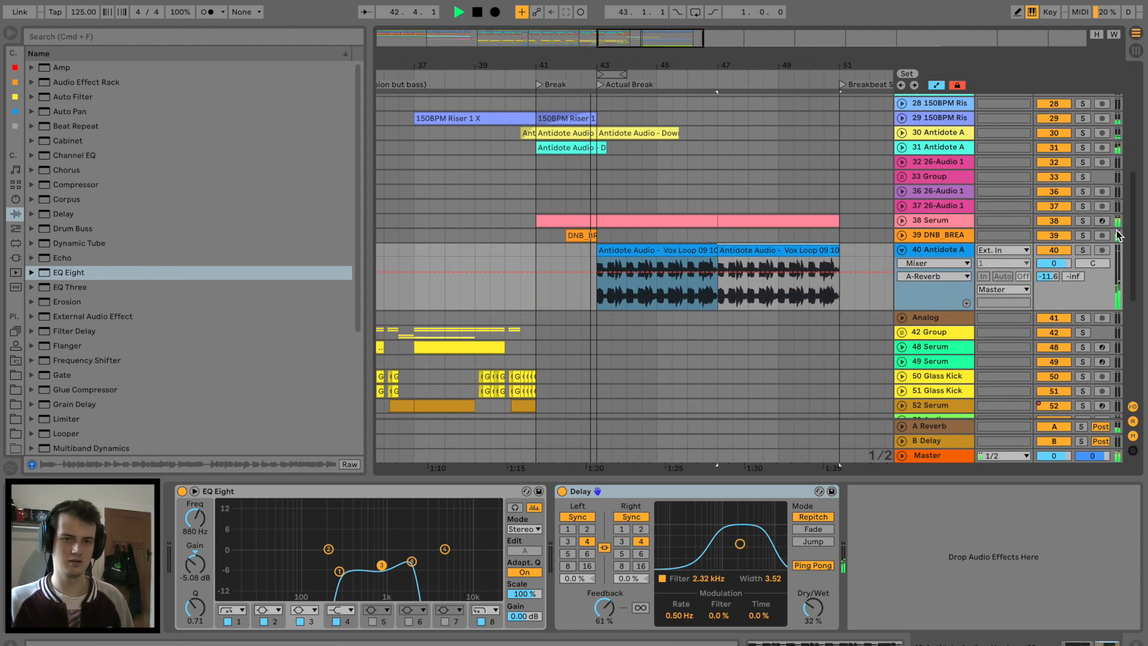
pyautogui.moveTo(1053, 263); pyautogui.dragTo(1053, 271)
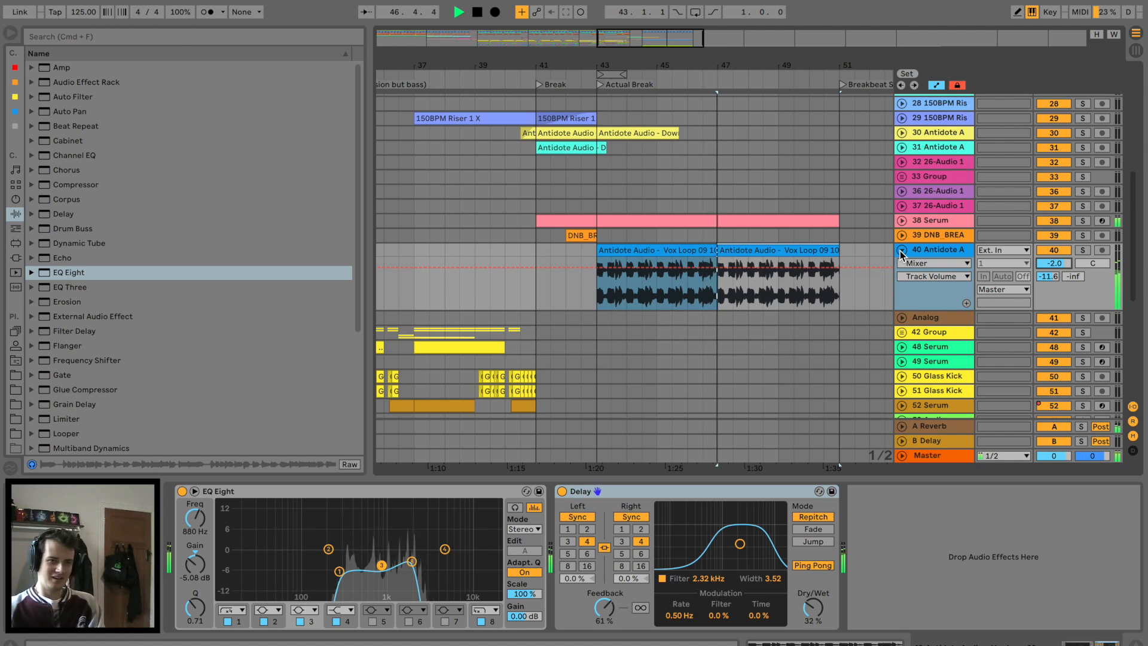
# Collapse track 40 and play the full arrangement from shortly before bar 46.
pyautogui.click(900, 250)
pyautogui.scroll(-3, 718, 238)
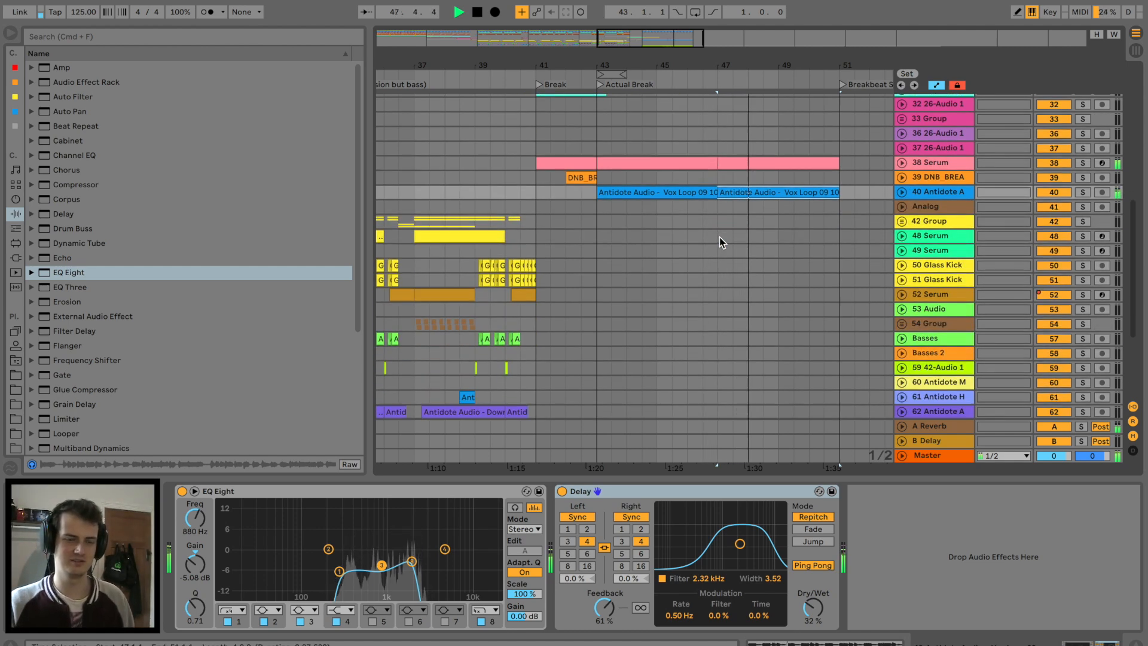
pyautogui.hscroll(-1, 720, 237)
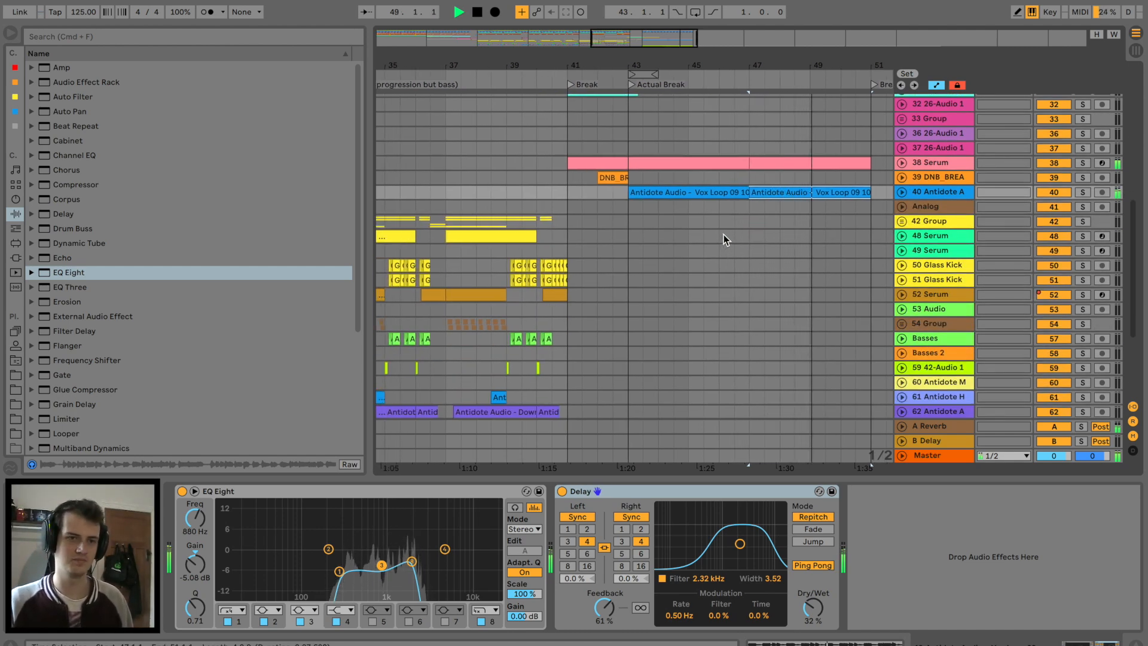
pyautogui.scroll(3, 723, 235)
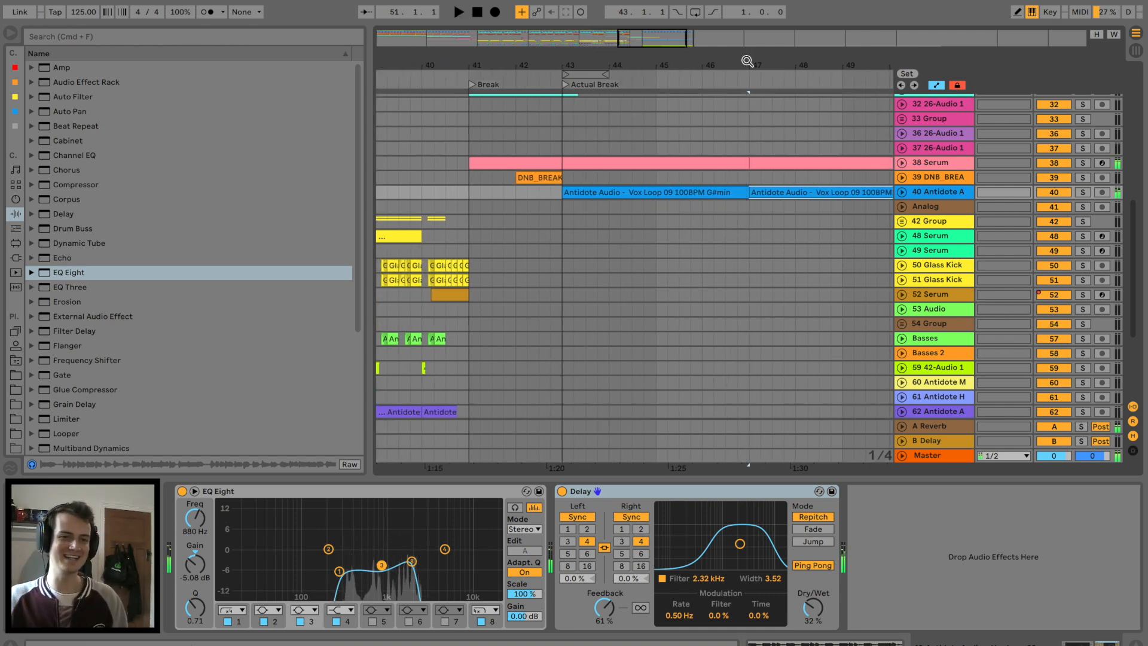
pyautogui.moveTo(739, 65); pyautogui.dragTo(739, 113)
pyautogui.click(622, 149)
pyautogui.press('space')
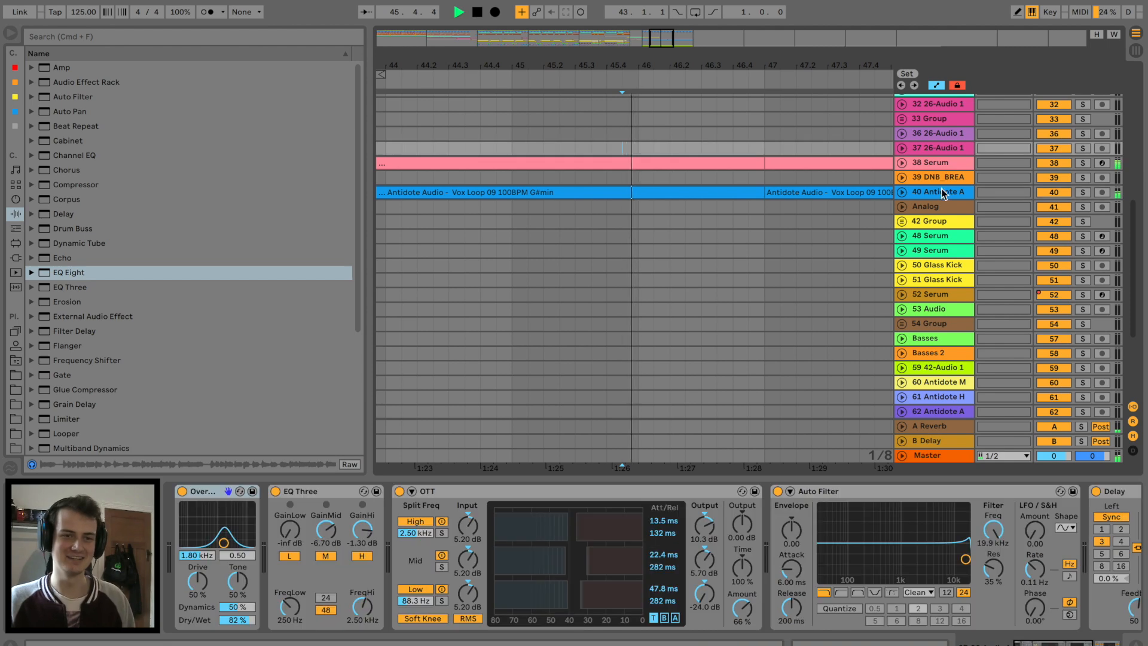
# Unfold the Serum bass track 38, delete its clip section between 46.3.3 and bar 47, and play from 46.3.
pyautogui.click(902, 162)
pyautogui.moveTo(758, 163); pyautogui.dragTo(711, 172)
pyautogui.click(701, 178)
pyautogui.press('space')
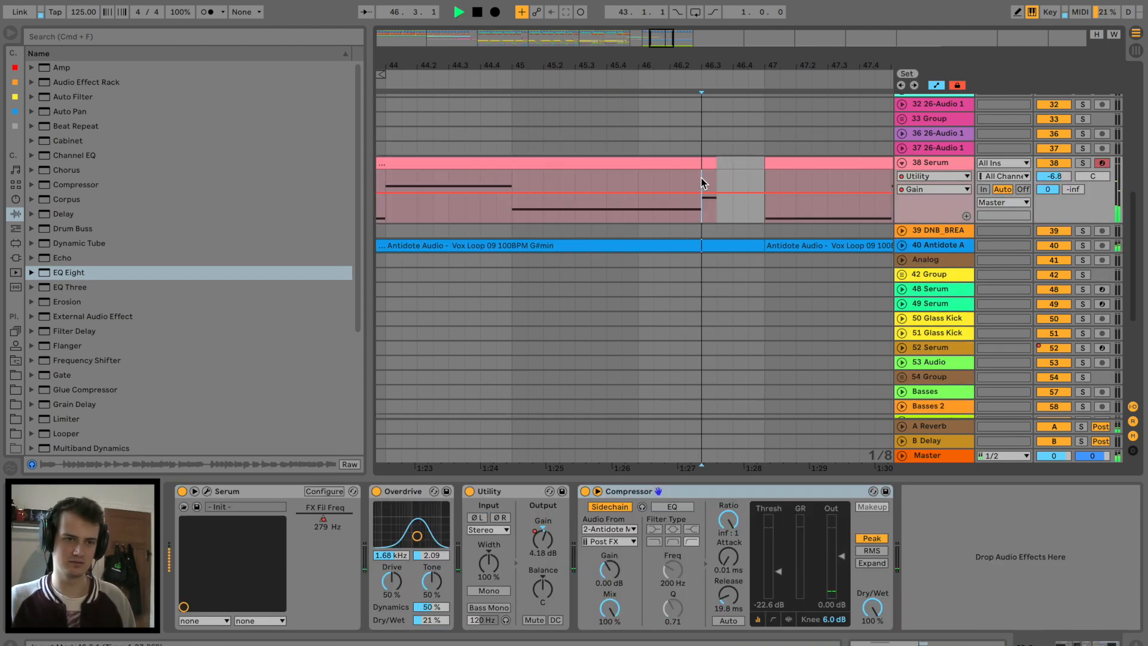
pyautogui.moveTo(738, 66); pyautogui.dragTo(739, 24)
pyautogui.press('space')
# Copy the Glass Kick clips ending before the Break and set playback to start at 46.3 on track 50.
pyautogui.scroll(-3, 541, 277)
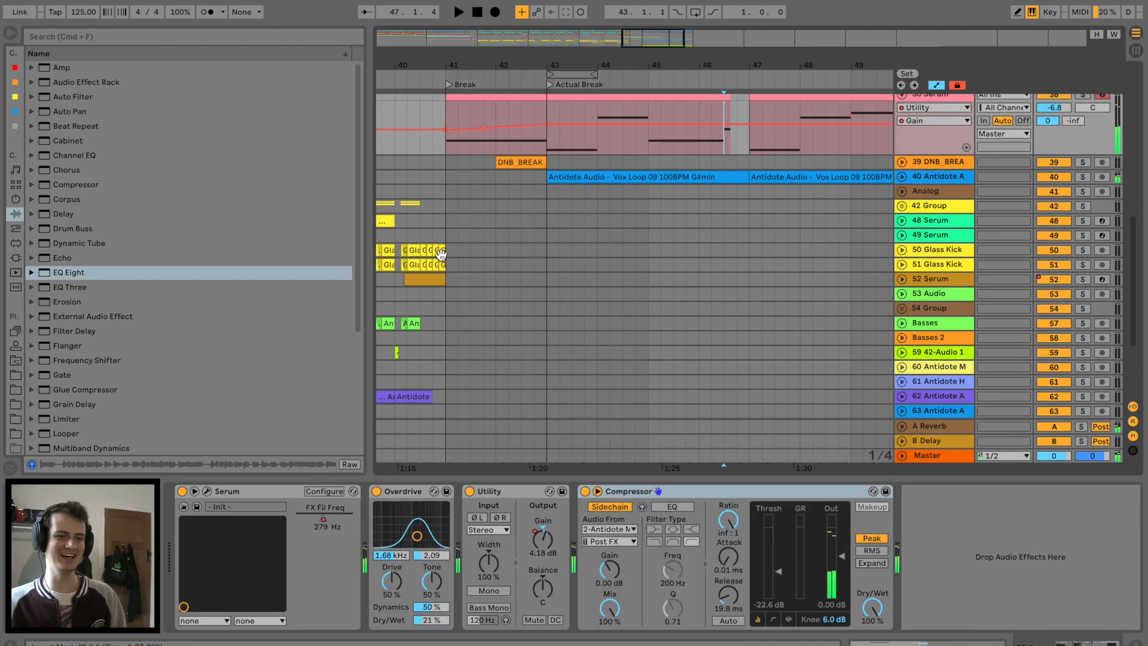
pyautogui.hscroll(-5, 532, 250)
pyautogui.press('space')
pyautogui.moveTo(561, 65); pyautogui.dragTo(562, 110)
pyautogui.click(598, 249)
pyautogui.press('space')
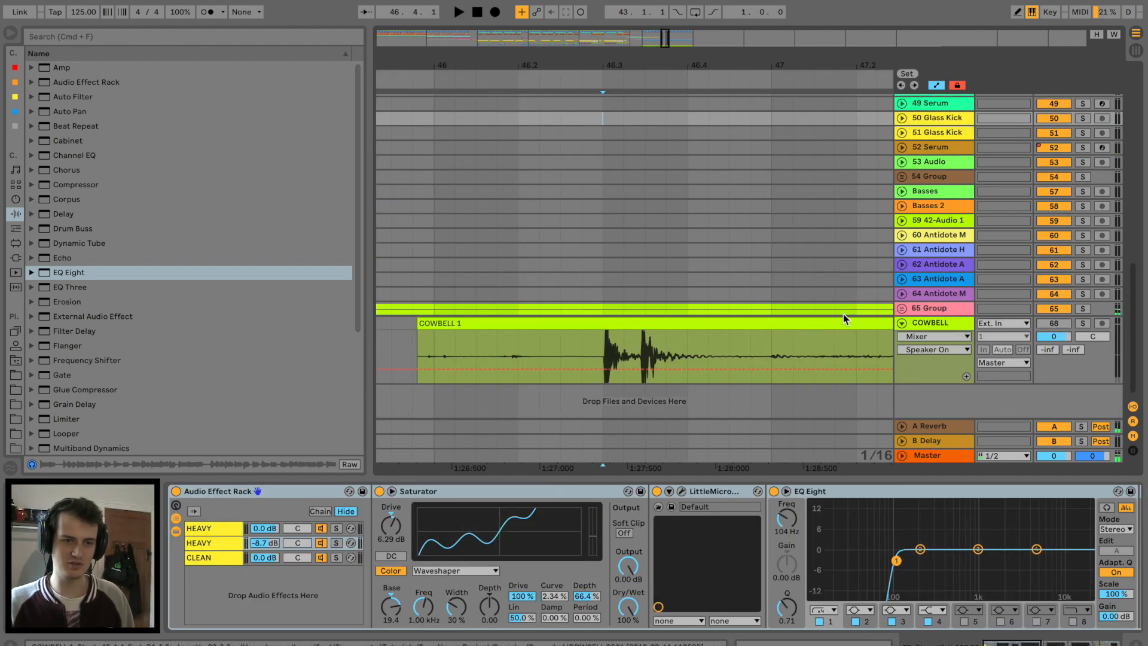
# Unfold the cowbell group 65 to examine its hits around 46.3 and play that passage.
pyautogui.click(902, 309)
pyautogui.press('space')
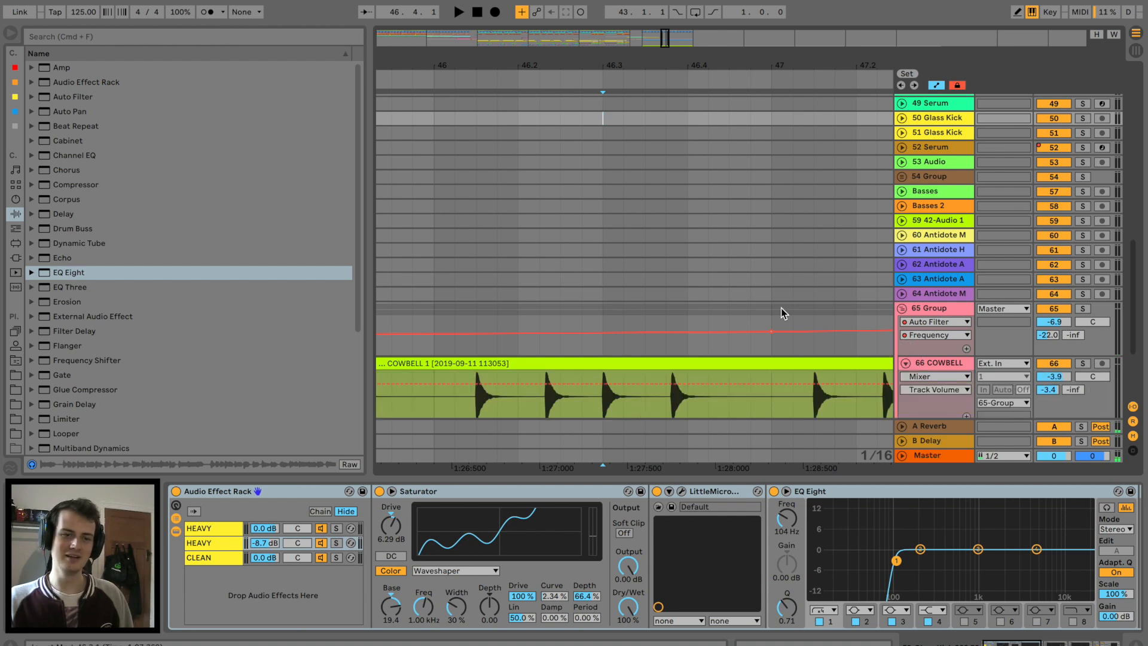
pyautogui.scroll(5, 781, 308)
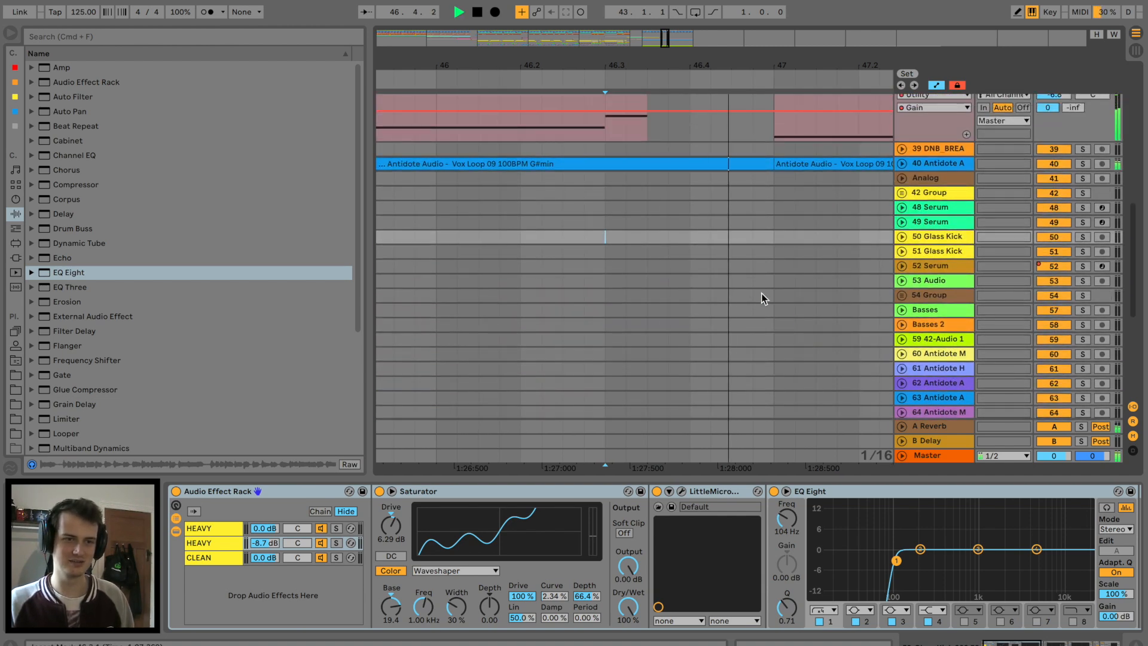
pyautogui.press('space')
# Paste the two Glass Kick 808 F0 clips onto track 50 between 46.3.3 and bar 47 and play them.
pyautogui.hotkey('ctrl', 'v')
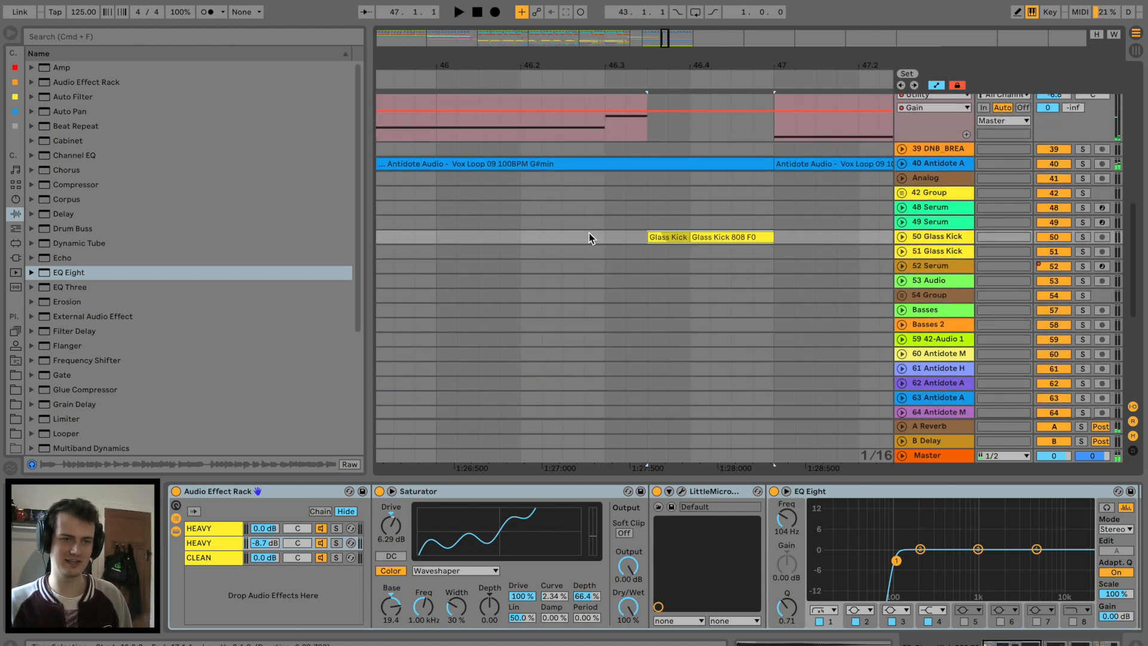
pyautogui.click(585, 237)
pyautogui.press('space')
pyautogui.press('space')
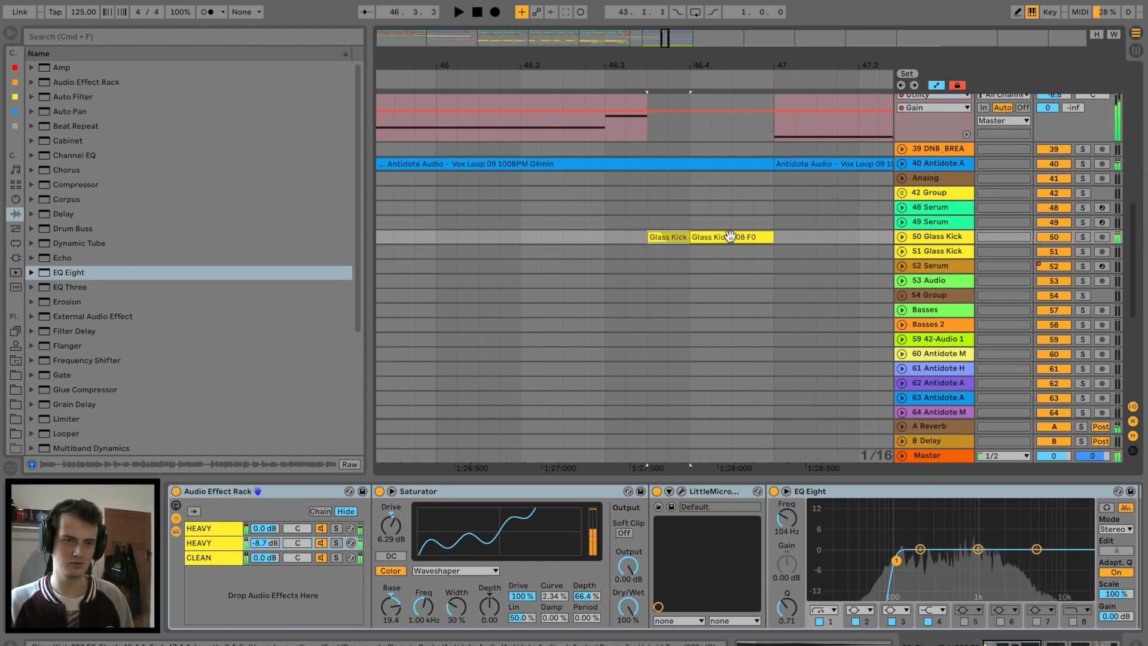
# Replace the short first Glass Kick clip by moving the longer one to start just after 46.3, and play it.
pyautogui.click(699, 237)
pyautogui.moveTo(705, 236)
pyautogui.mouseDown()
pyautogui.moveTo(663, 237)
pyautogui.moveTo(668, 245)
pyautogui.mouseUp()
pyautogui.click(603, 237)
pyautogui.press('space')
pyautogui.press('space')
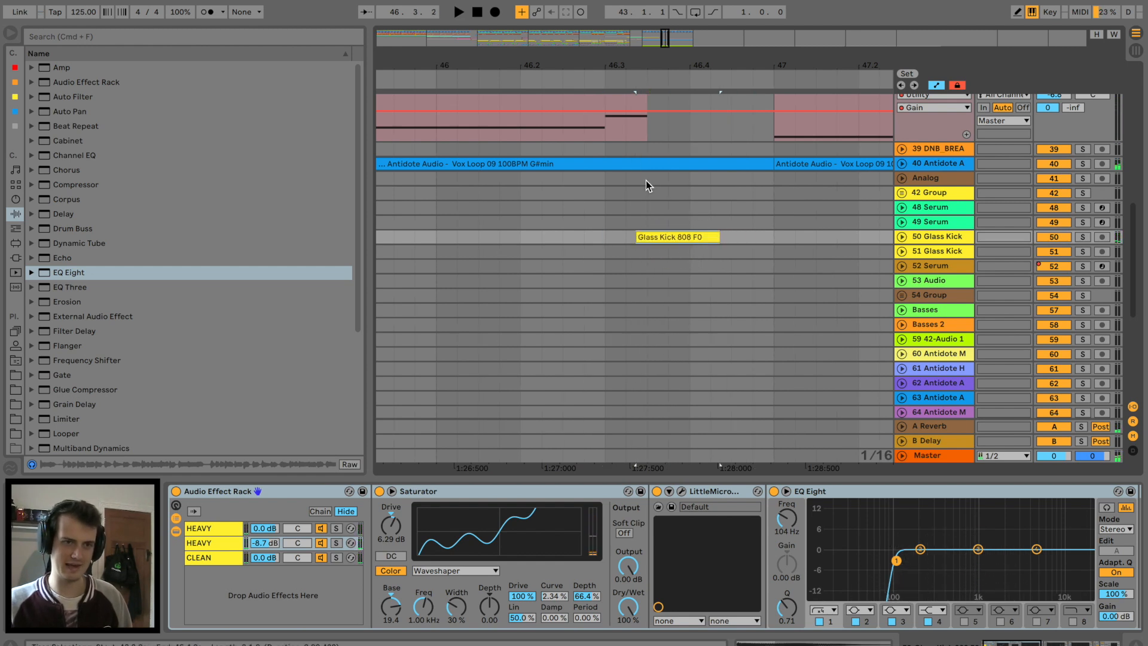
# Duplicate the Glass Kick clip right after itself, trim the Serum clip to end where the kicks start, and play.
pyautogui.scroll(2, 646, 179)
pyautogui.click(586, 267)
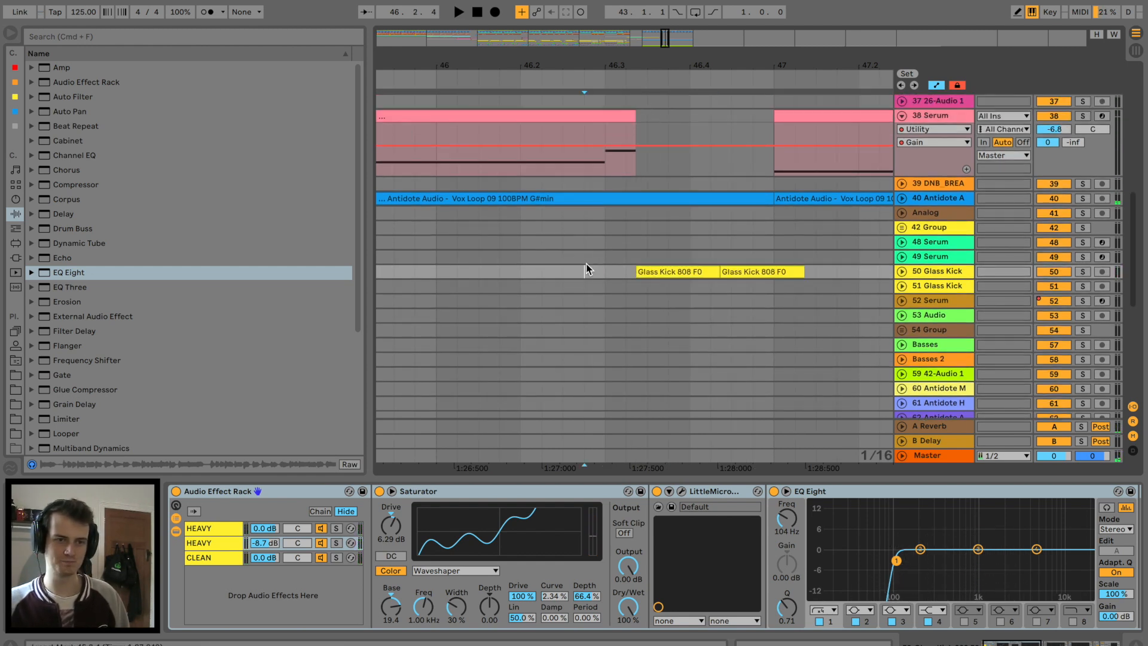
pyautogui.press('space')
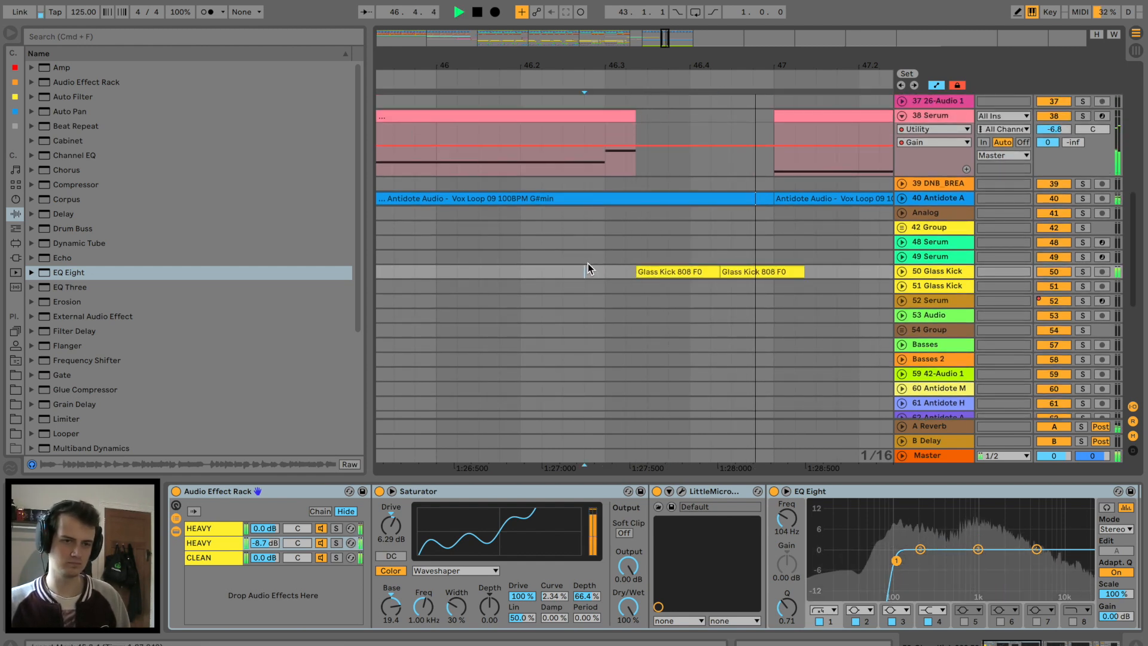
pyautogui.click(602, 269)
pyautogui.press('space')
pyautogui.press('space')
pyautogui.press('space')
# Move the first Glass Kick clip on track 50 to start shortly before 46.4 and play it.
pyautogui.moveTo(662, 273); pyautogui.dragTo(705, 274)
pyautogui.click(611, 274)
pyautogui.press('space')
pyautogui.press('space')
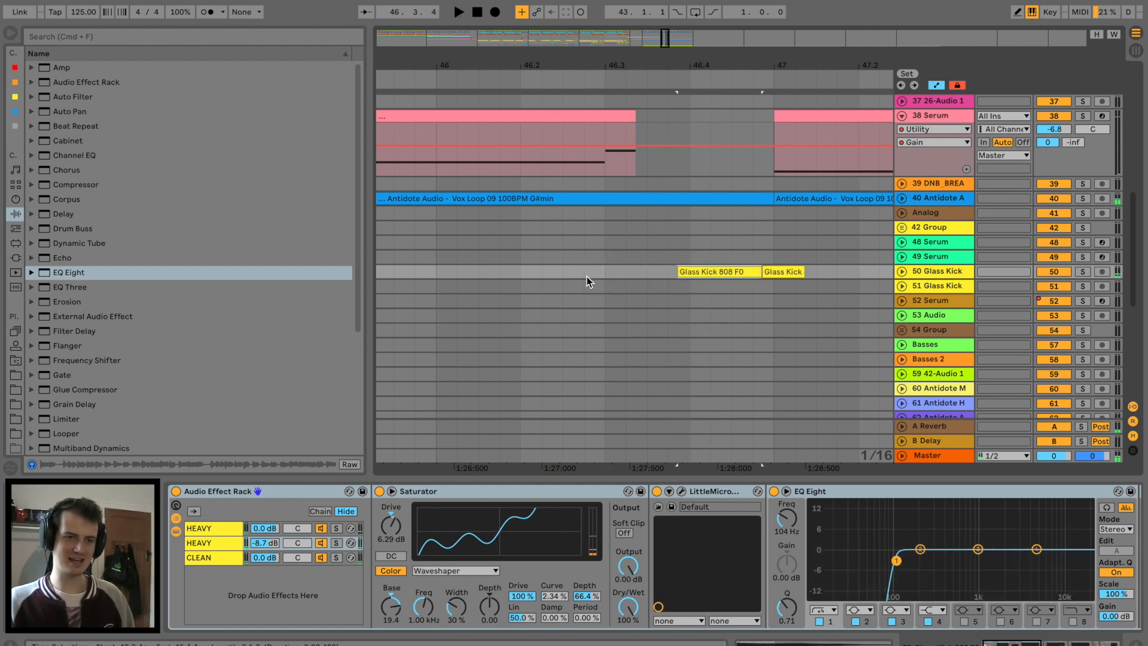
# Extend the Serum clip to the first kick and shorten both Glass Kick clips to fit bar 47, with the second transposed 12 st.
pyautogui.press('space')
pyautogui.click(628, 139)
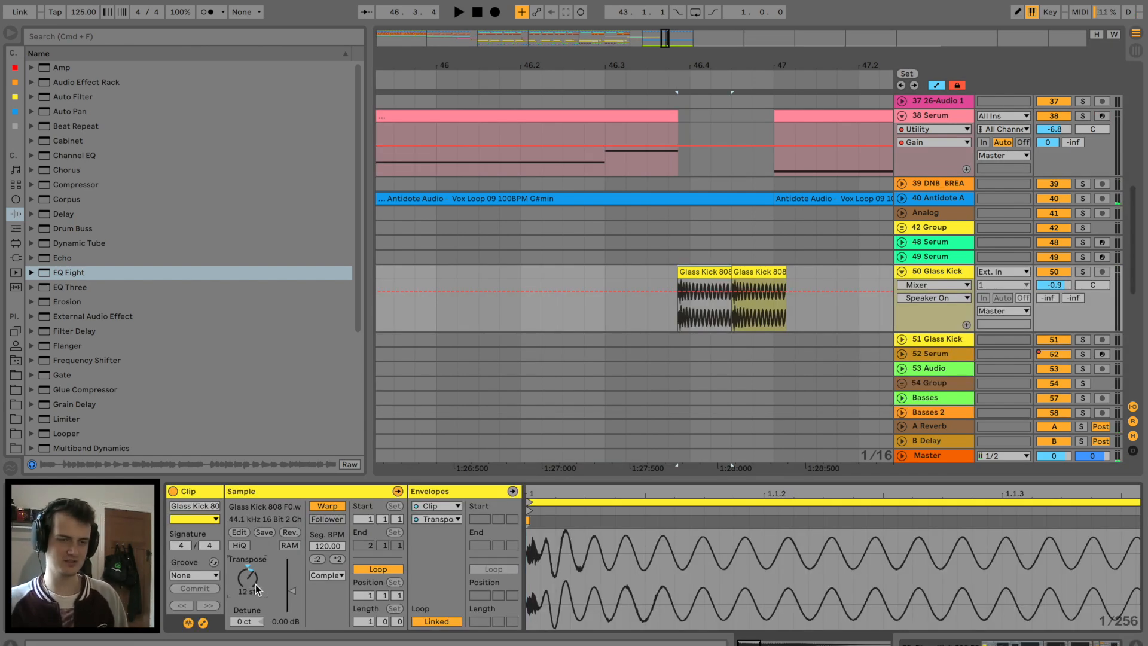
pyautogui.press('space')
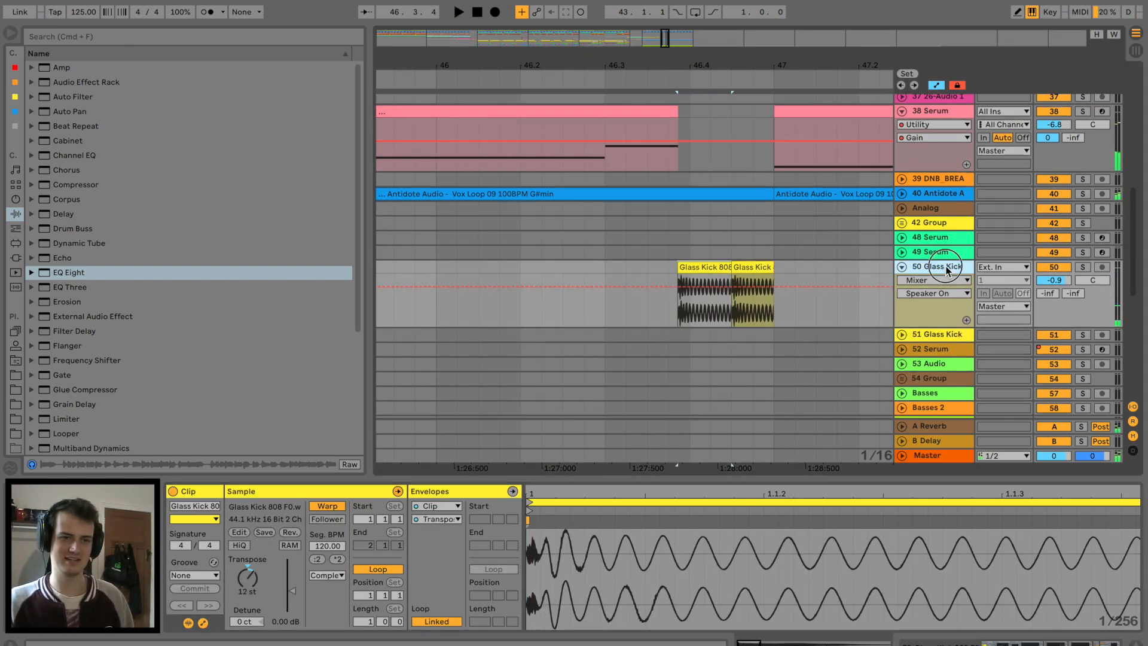
# Enable band 8 of track 50's last EQ Eight as a high cut at 22.0 kHz and show its frequency automation.
pyautogui.doubleClick(948, 270)
pyautogui.hscroll(2, 780, 546)
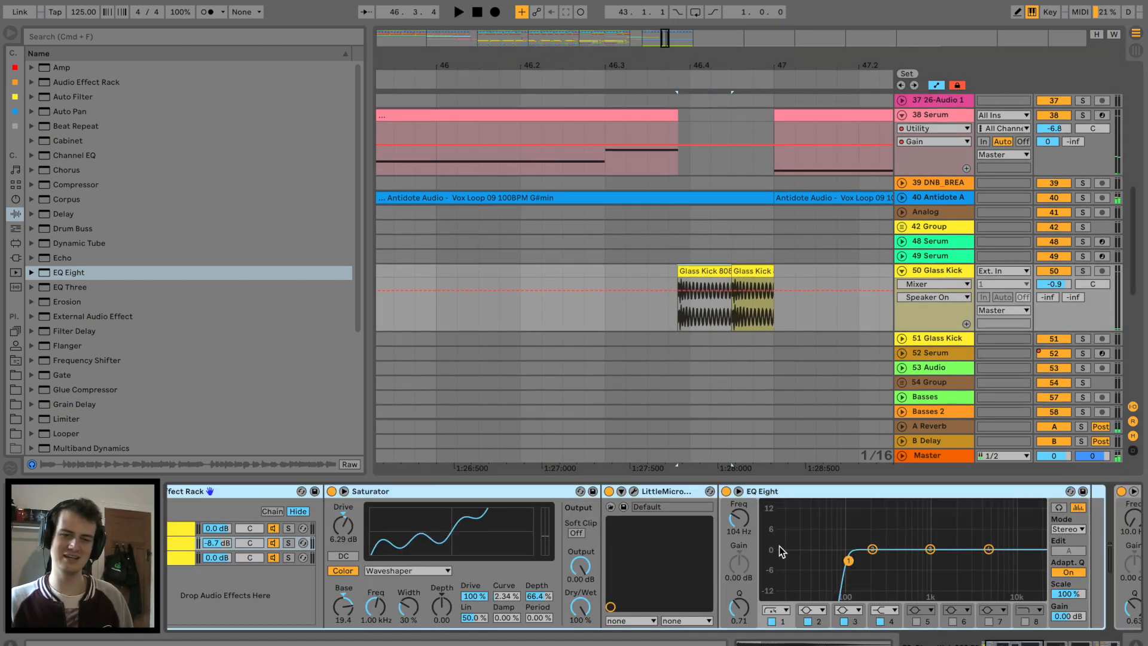
pyautogui.hscroll(5, 780, 547)
pyautogui.click(570, 621)
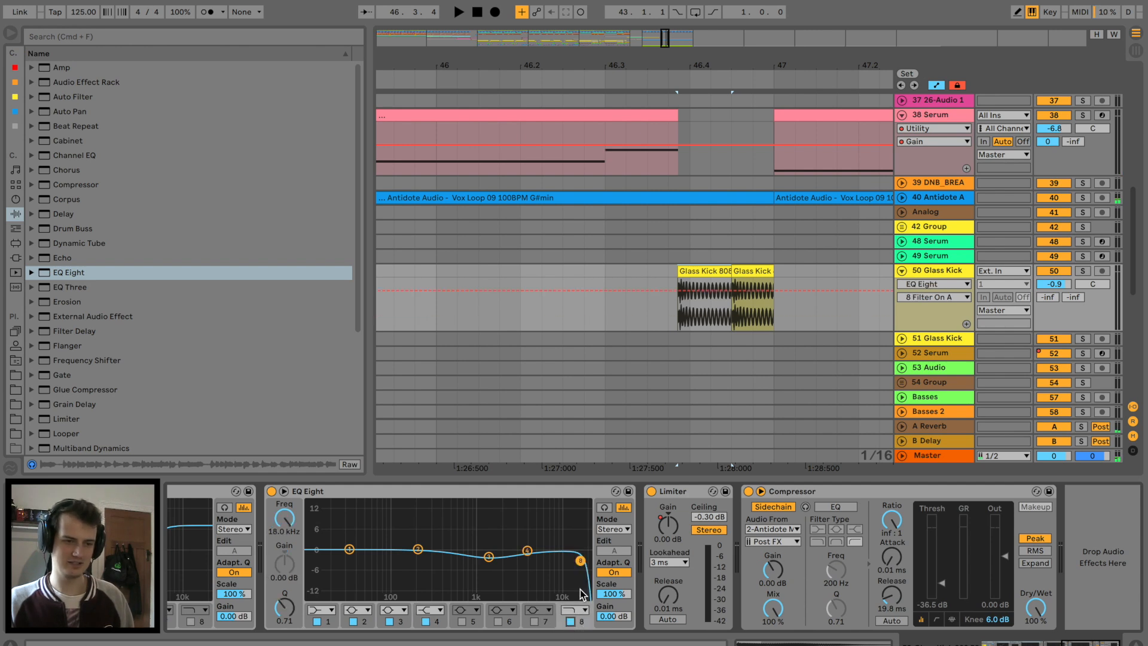
pyautogui.click(583, 610)
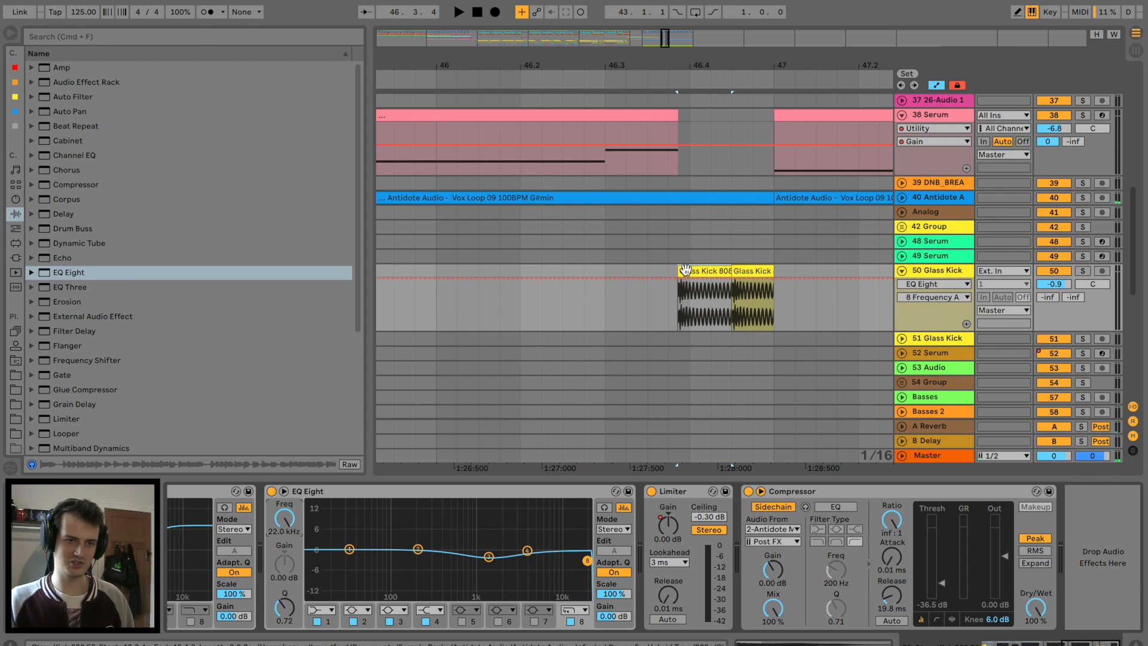
# Automate the band 8 frequency to fall from 22.0 kHz to about 400 Hz over the Glass Kick clips, replaying to adjust it.
pyautogui.click(652, 278)
pyautogui.moveTo(668, 278)
pyautogui.mouseDown()
pyautogui.moveTo(668, 302)
pyautogui.moveTo(731, 296)
pyautogui.moveTo(731, 309)
pyautogui.moveTo(774, 296)
pyautogui.moveTo(773, 283)
pyautogui.moveTo(774, 311)
pyautogui.moveTo(731, 279)
pyautogui.moveTo(754, 303)
pyautogui.moveTo(731, 306)
pyautogui.mouseUp()
pyautogui.press('space')
pyautogui.press('space')
pyautogui.press('space')
pyautogui.press('space')
pyautogui.press('space')
pyautogui.press('space')
pyautogui.press('space')
pyautogui.press('space')
pyautogui.press('space')
pyautogui.press('space')
pyautogui.press('space')
pyautogui.press('space')
pyautogui.press('space')
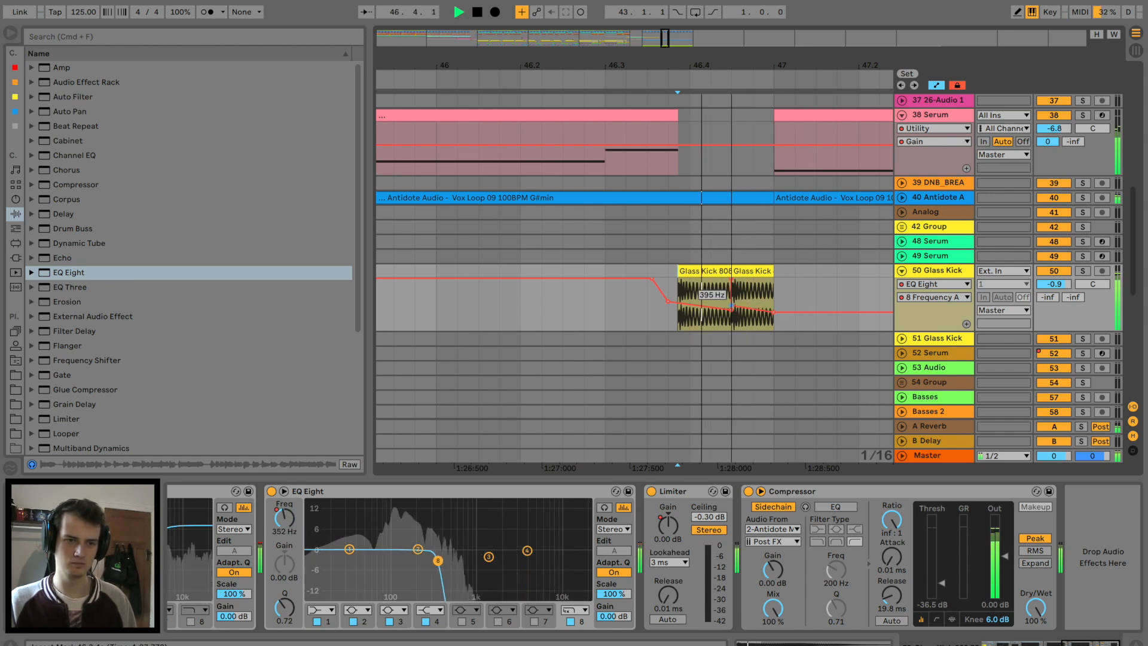
# Play the arrangement from bar 42 through the filtered Glass Kick fill.
pyautogui.press('space')
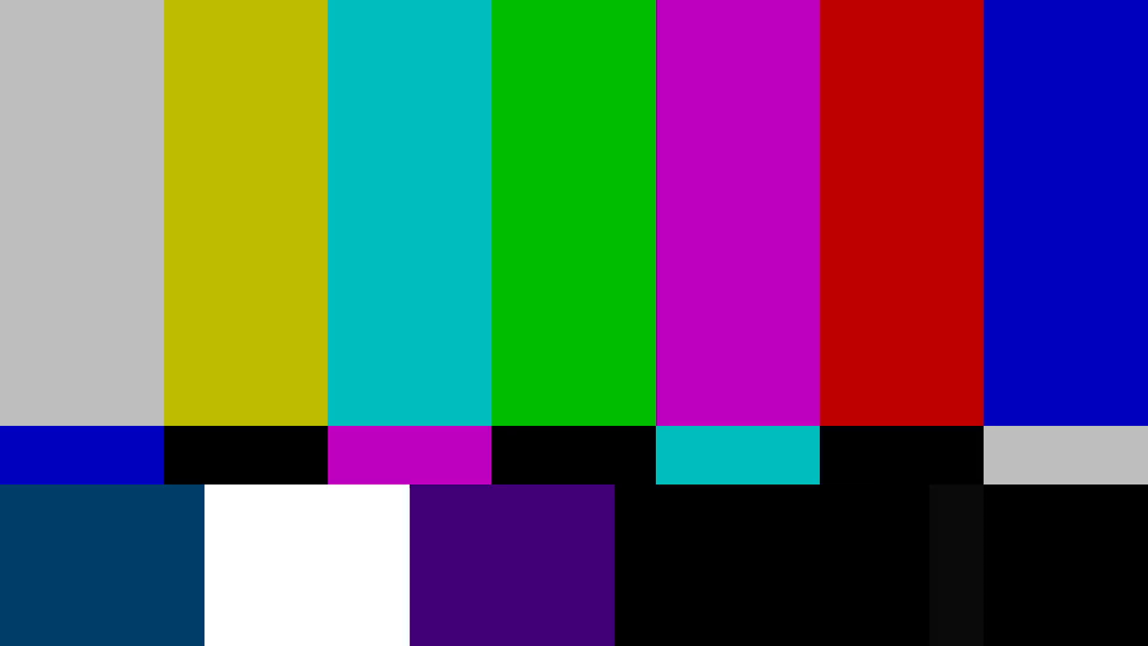
pyautogui.press('space')
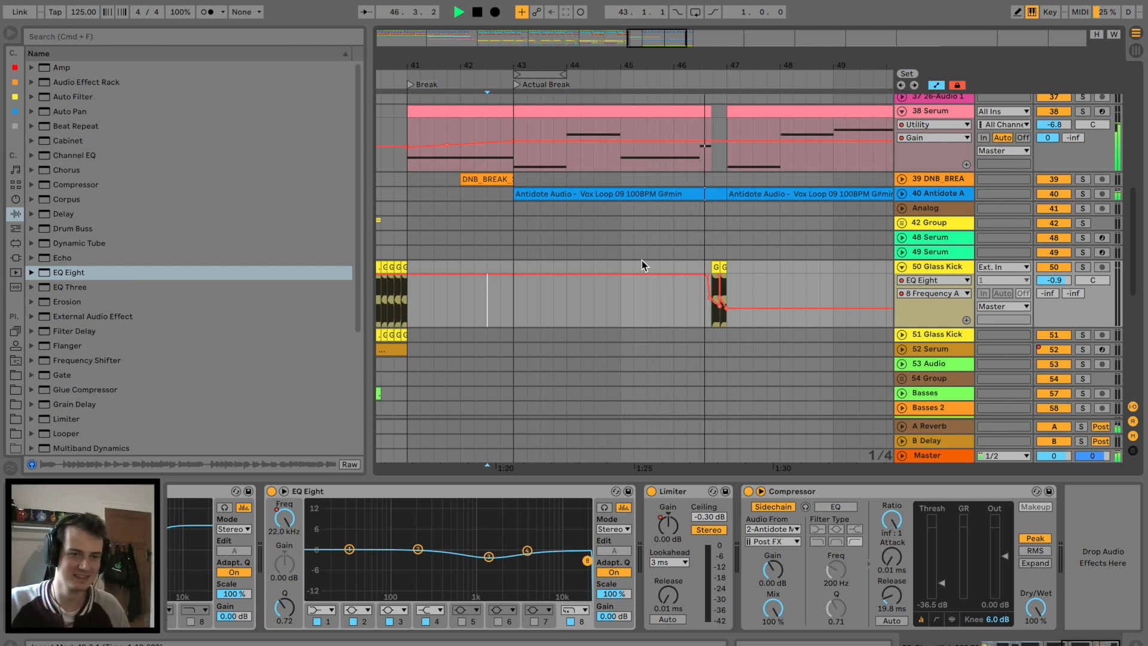
pyautogui.press('space')
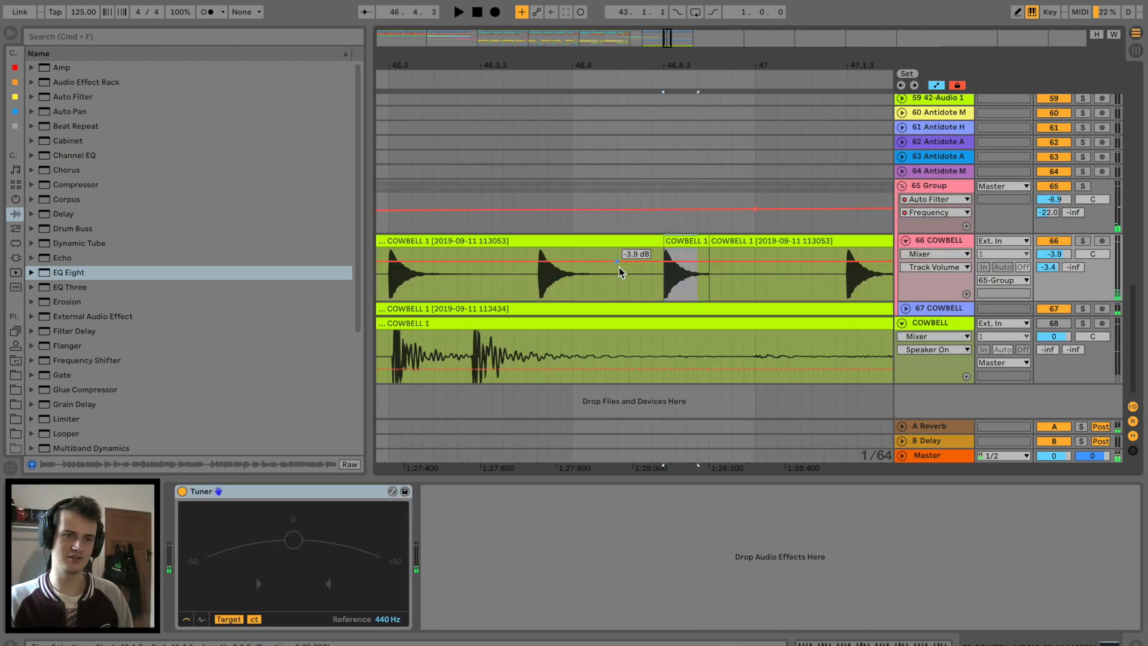
# Copy the cowbell hit at 46.4.3 to 46.4.2 on tracks 66 and 67, reverse the track 66 copy and play it.
pyautogui.doubleClick(635, 242)
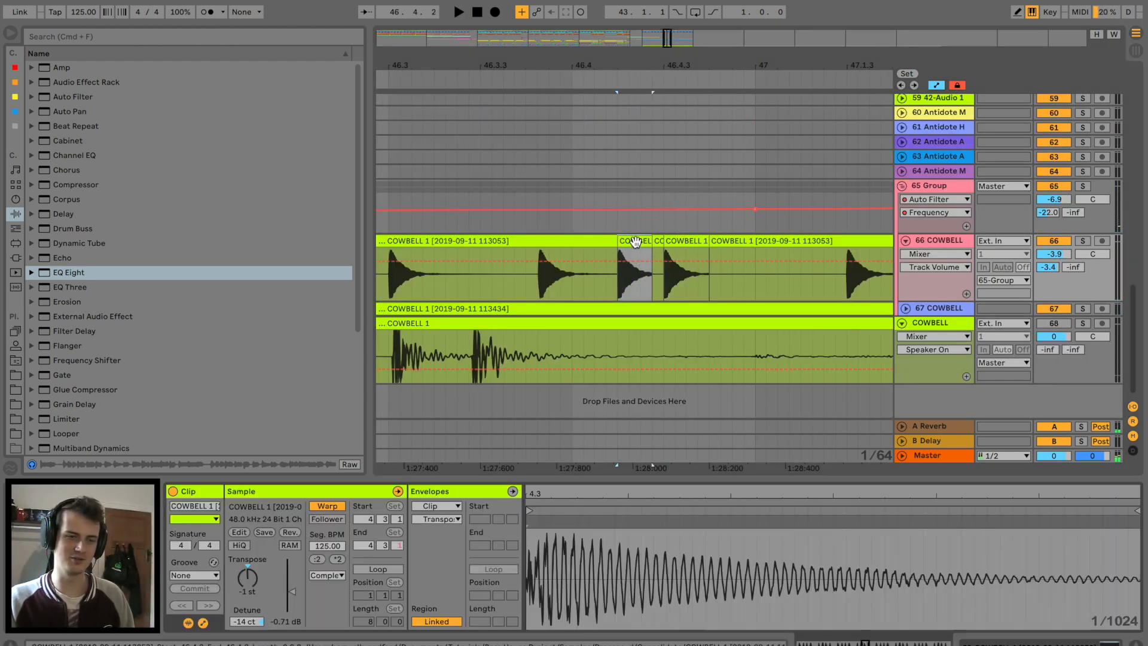
pyautogui.click(289, 532)
pyautogui.press('space')
pyautogui.press('space')
pyautogui.click(519, 278)
pyautogui.press('space')
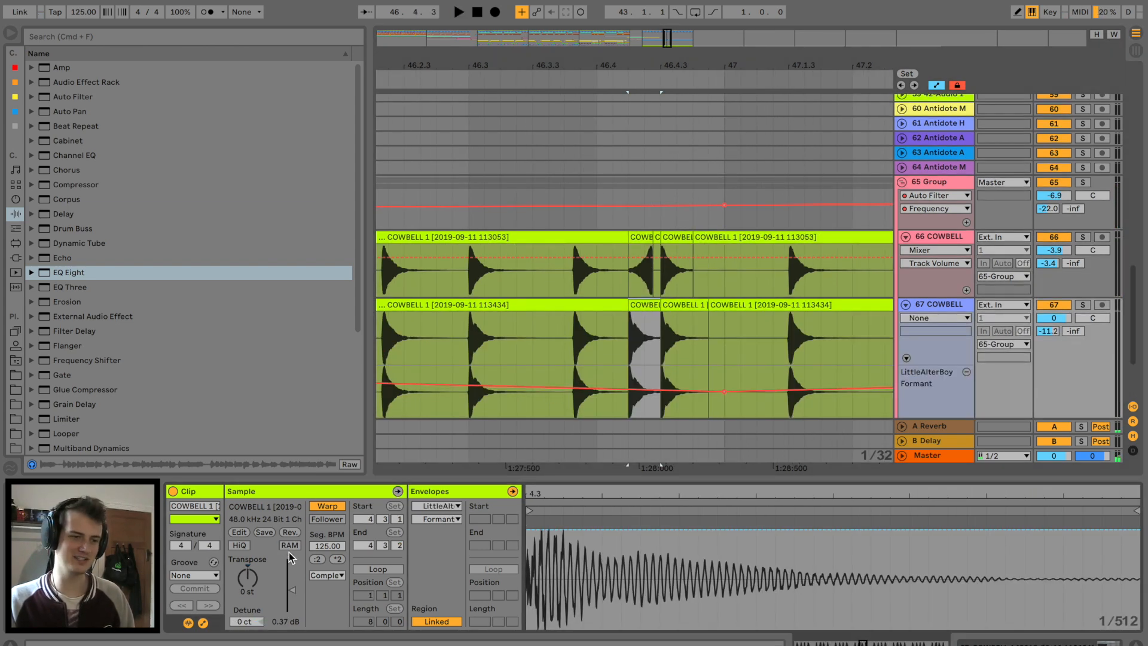
# Reverse the copied hit on track 67 with its gain at -4.73 dB, nudge it slightly earlier and play the passage.
pyautogui.click(290, 532)
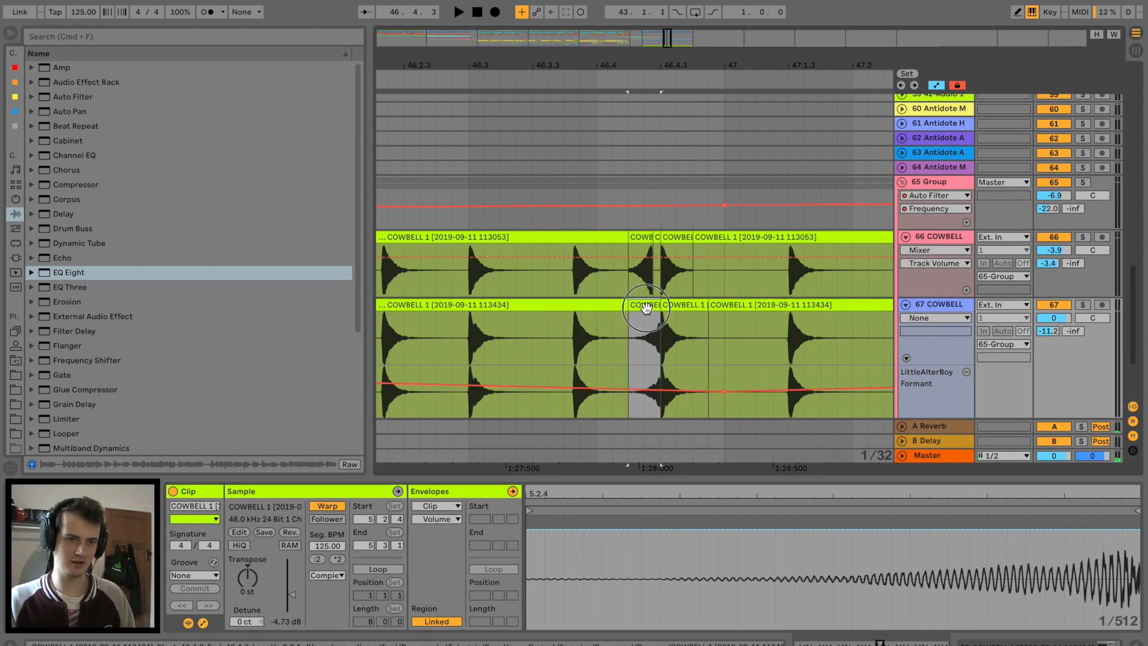
pyautogui.moveTo(646, 307); pyautogui.dragTo(639, 307)
pyautogui.click(581, 332)
pyautogui.press('space')
pyautogui.click(453, 338)
pyautogui.press('space')
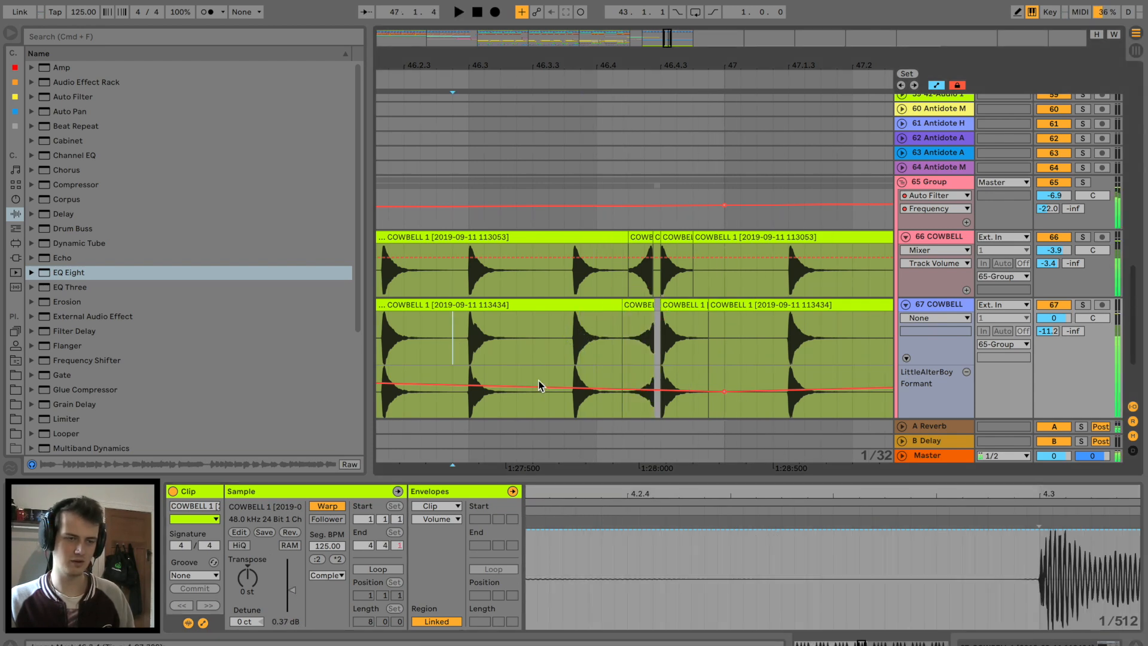
pyautogui.press('space')
pyautogui.moveTo(665, 62); pyautogui.dragTo(664, 30)
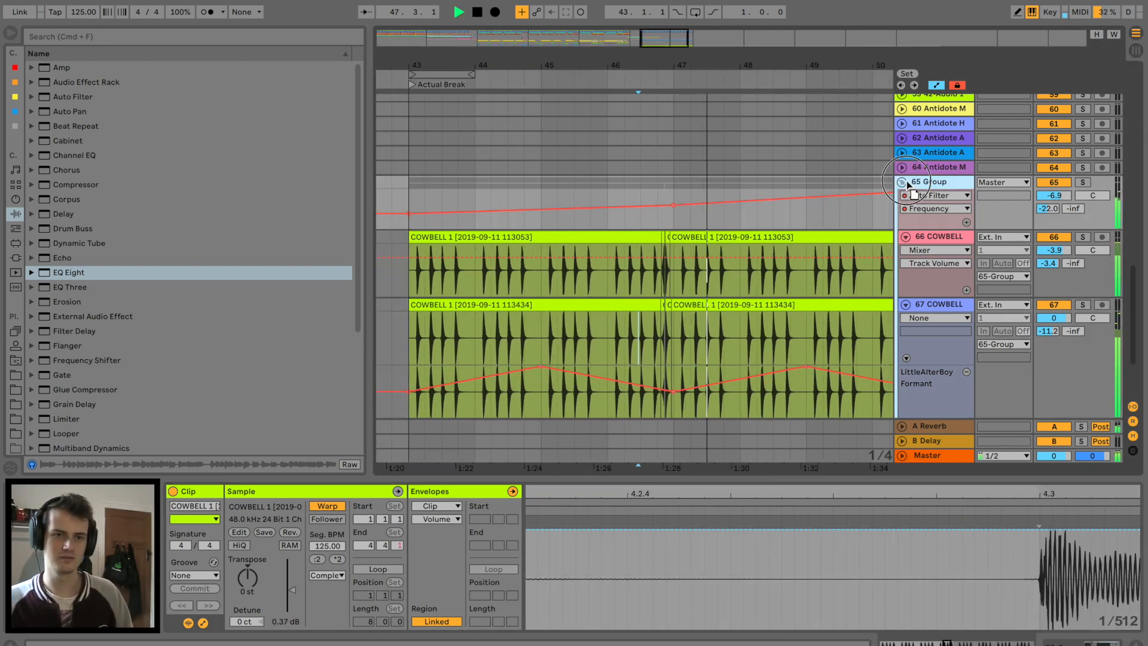
# Collapse the cowbell group 65 and track 50, and add an Analog instrument on a new MIDI track below track 50.
pyautogui.click(901, 181)
pyautogui.scroll(10, 689, 219)
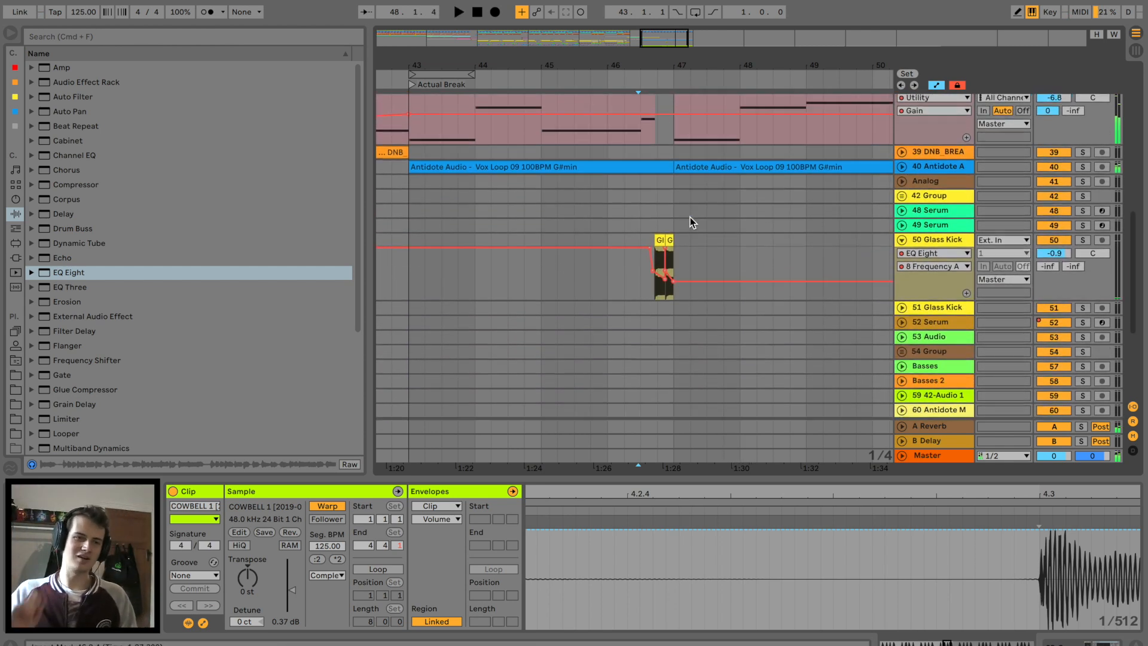
pyautogui.press('space')
pyautogui.click(903, 241)
pyautogui.click(937, 242)
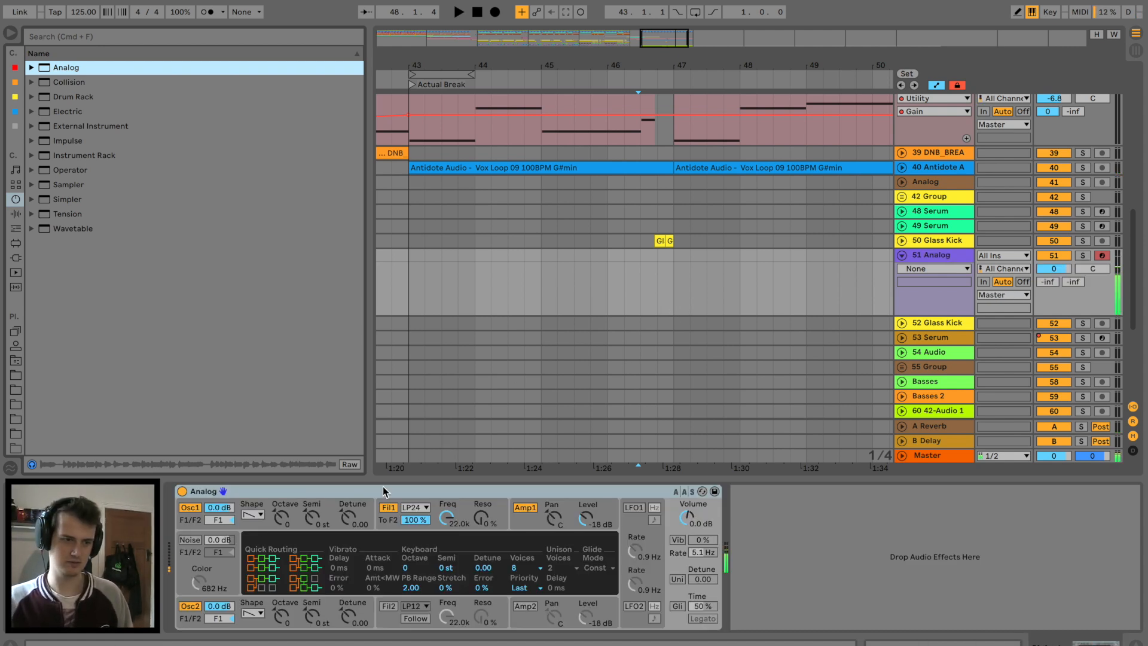
# Set the shapes of both Analog oscillators, Osc1 and Osc2, to square wave.
pyautogui.click(256, 515)
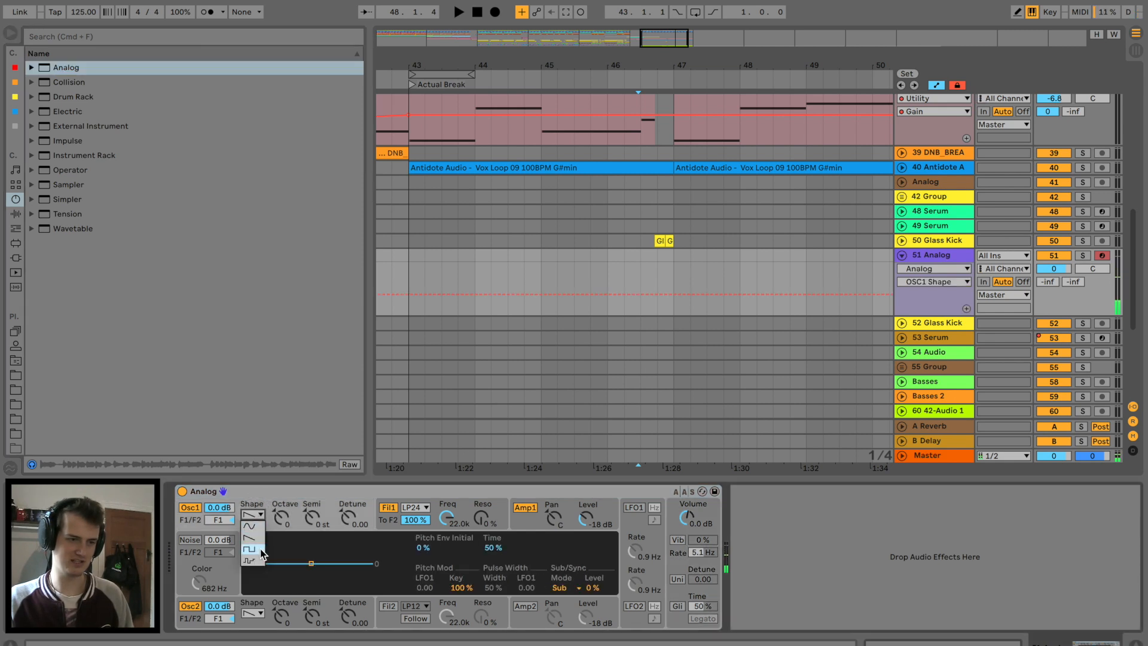
pyautogui.click(258, 549)
pyautogui.click(252, 613)
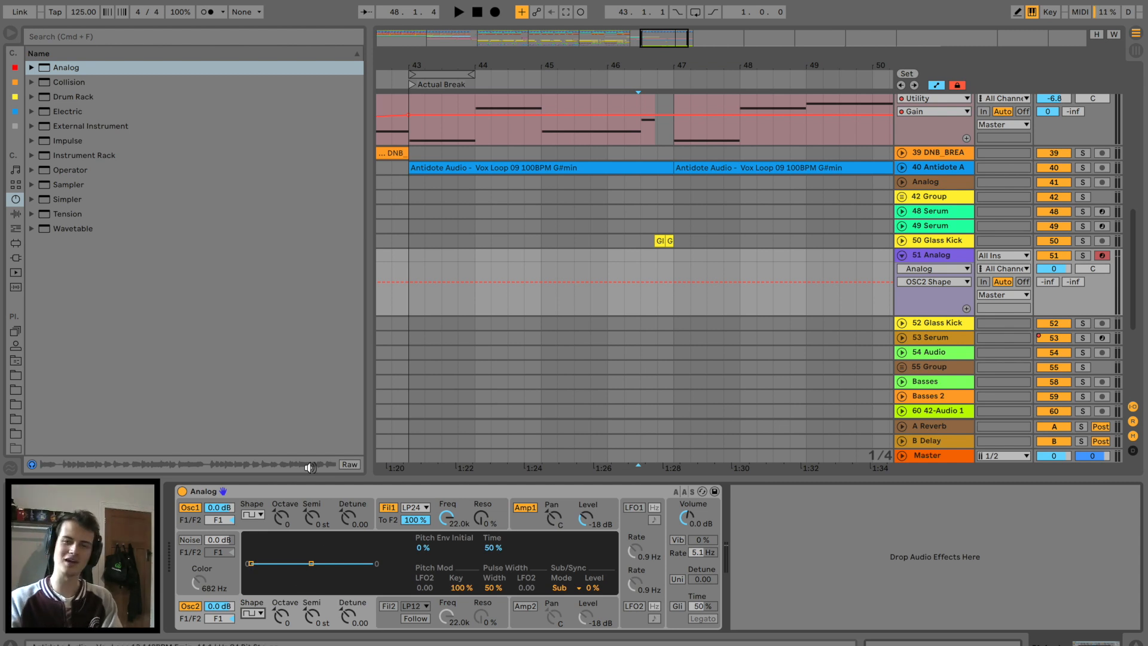
# Add the Arpeggiator MIDI effect in front of Analog on track 51.
pyautogui.click(15, 258)
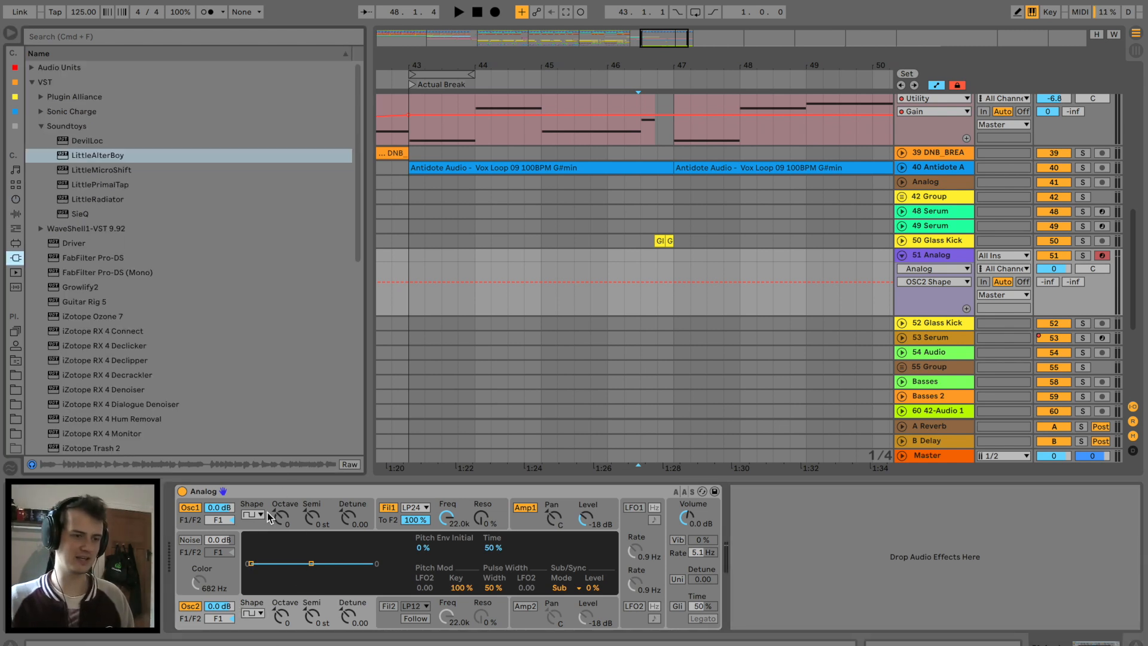
pyautogui.click(15, 228)
pyautogui.moveTo(71, 67); pyautogui.dragTo(195, 535)
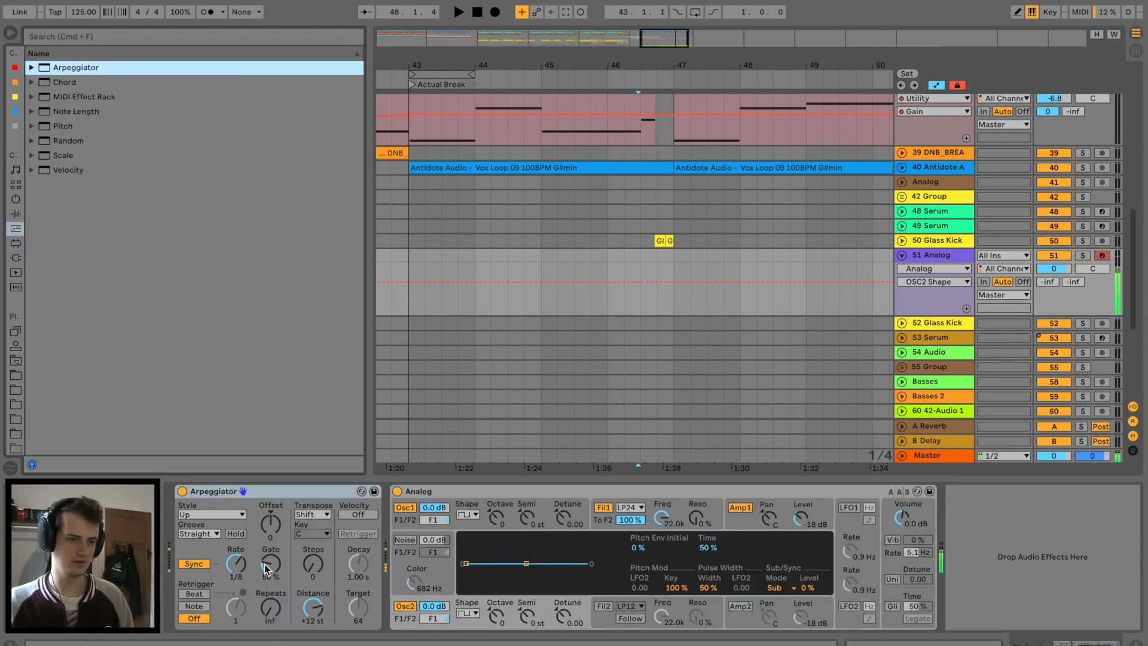
# Set the Arpeggiator's rate to 1/32 and its gate to 31%, and show the envelope of Analog's first amp.
pyautogui.click(237, 563)
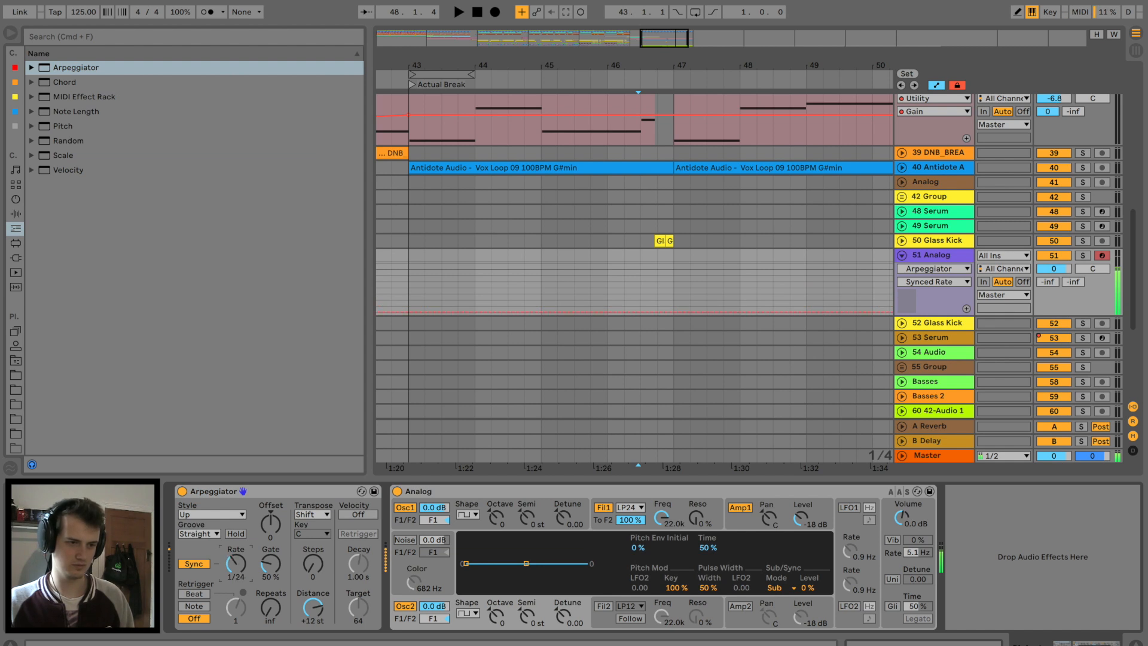
pyautogui.moveTo(265, 568); pyautogui.dragTo(265, 542)
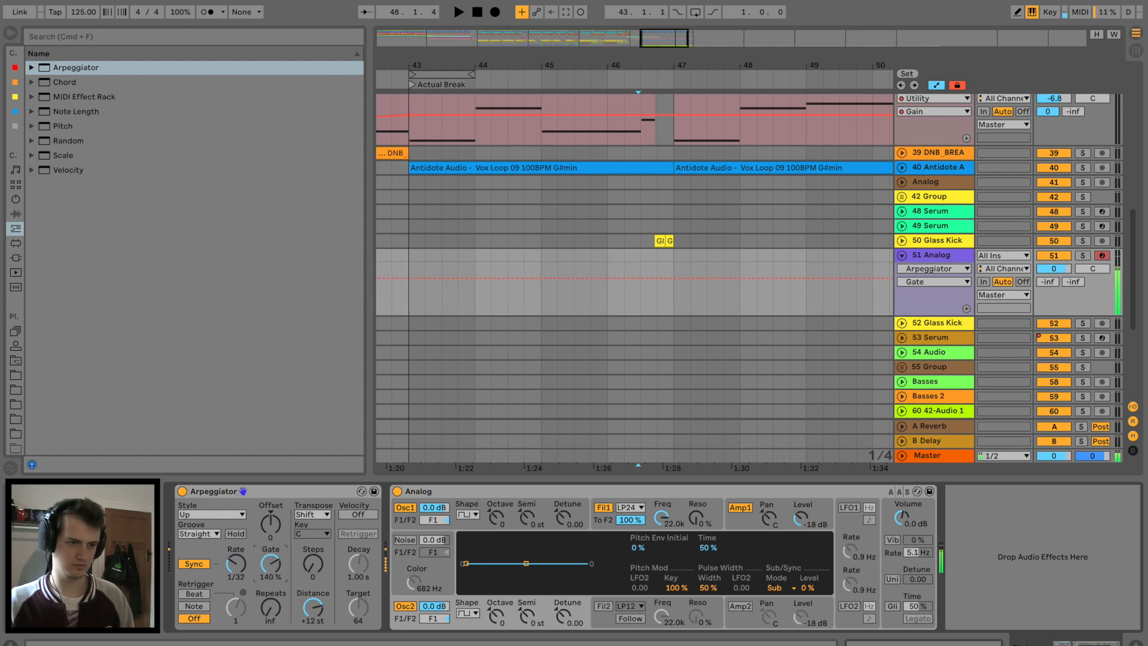
pyautogui.click(781, 528)
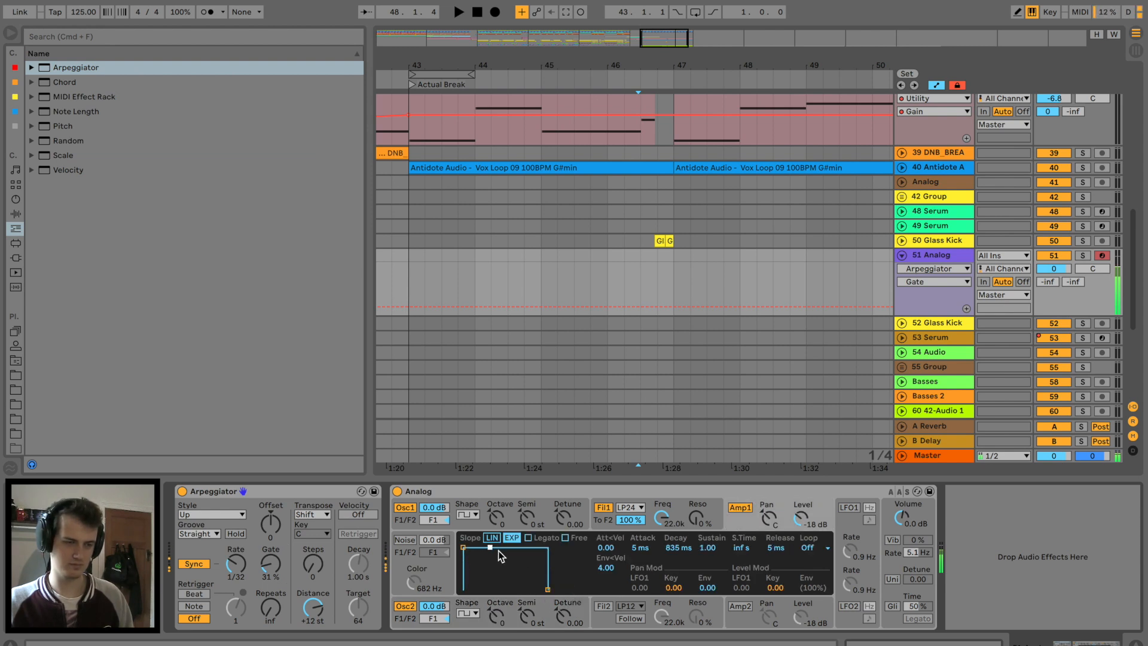
pyautogui.moveTo(244, 573); pyautogui.dragTo(243, 568)
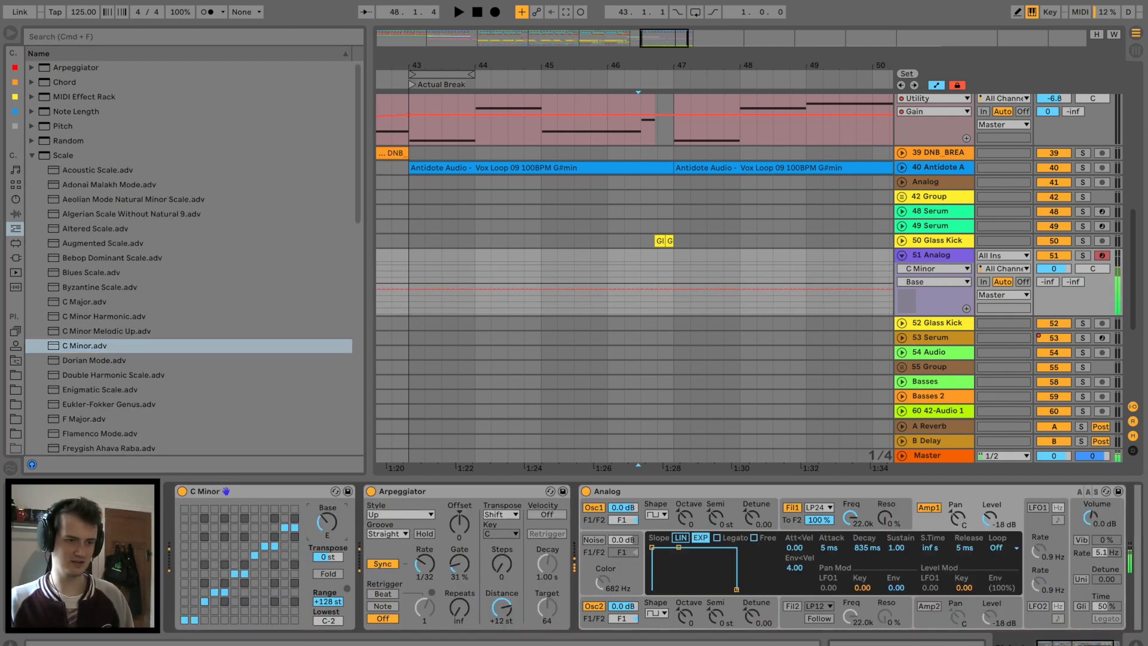
# Set the base of the C Minor scale effect to F and add a Chord MIDI effect in front of it.
pyautogui.moveTo(327, 522); pyautogui.dragTo(327, 517)
pyautogui.click(33, 155)
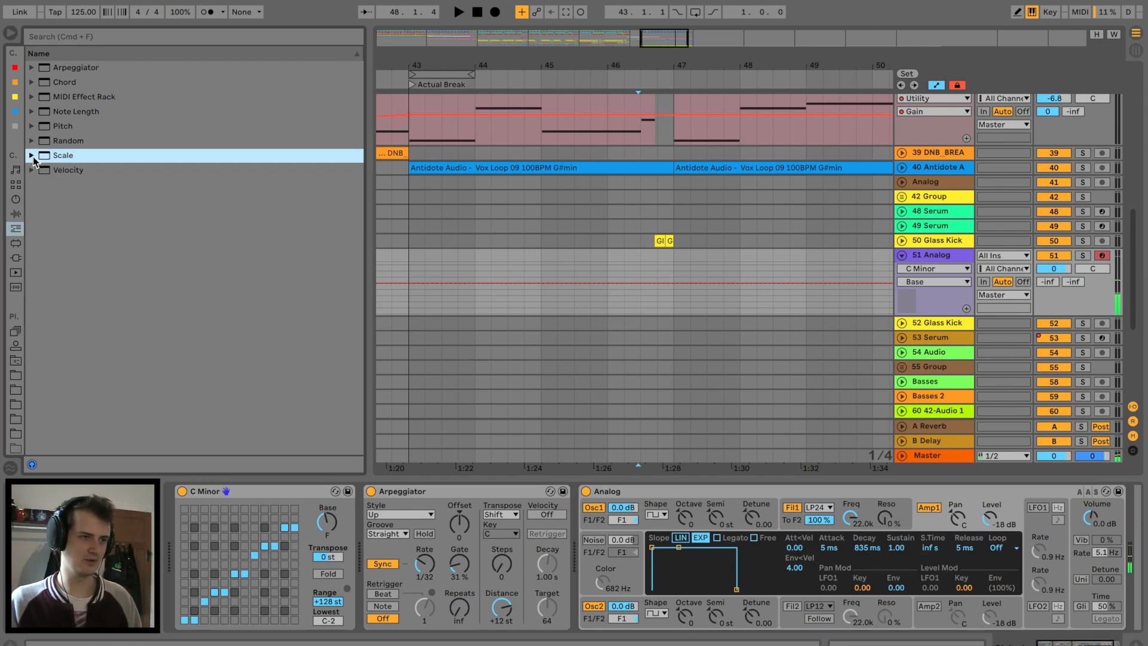
pyautogui.moveTo(67, 83); pyautogui.dragTo(196, 508)
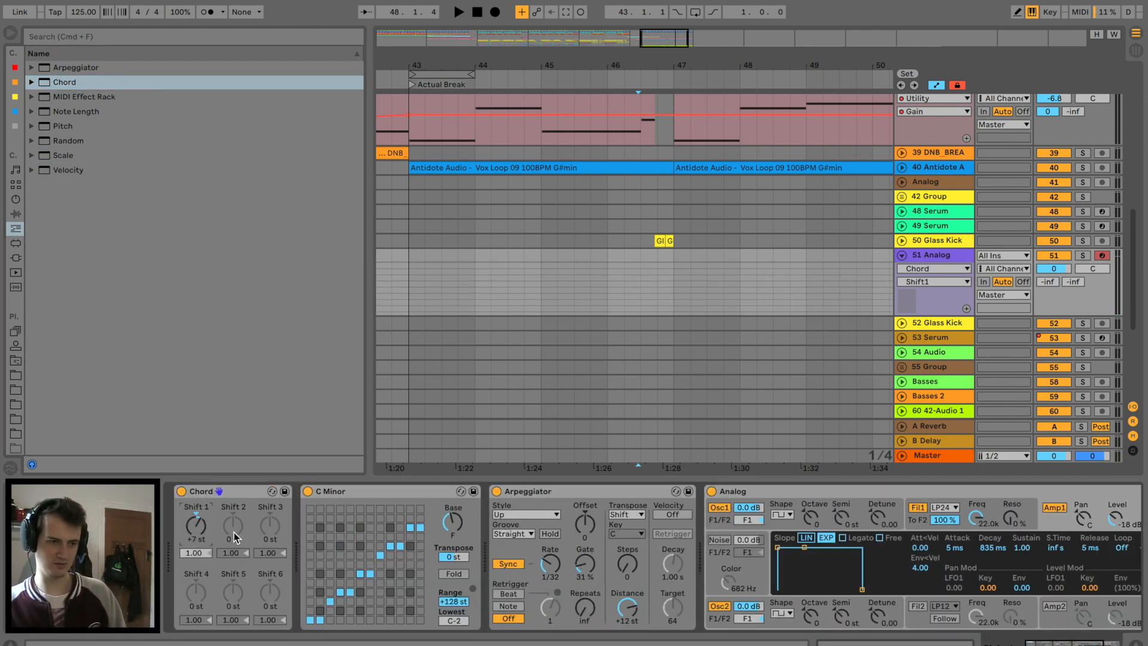
# Set the Chord shifts to +7, +12 and +19 st for Shift 1 to 3 while auditioning against the track.
pyautogui.click(270, 526)
pyautogui.write('15')
pyautogui.press('Return')
pyautogui.press('space')
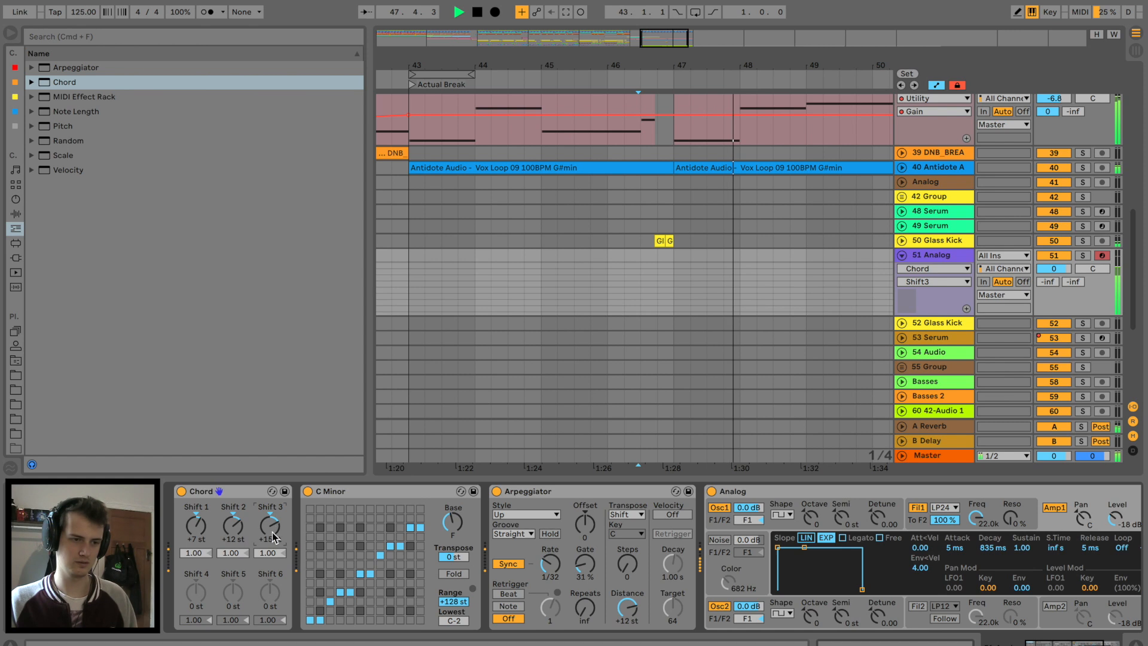
pyautogui.moveTo(273, 535); pyautogui.dragTo(272, 522)
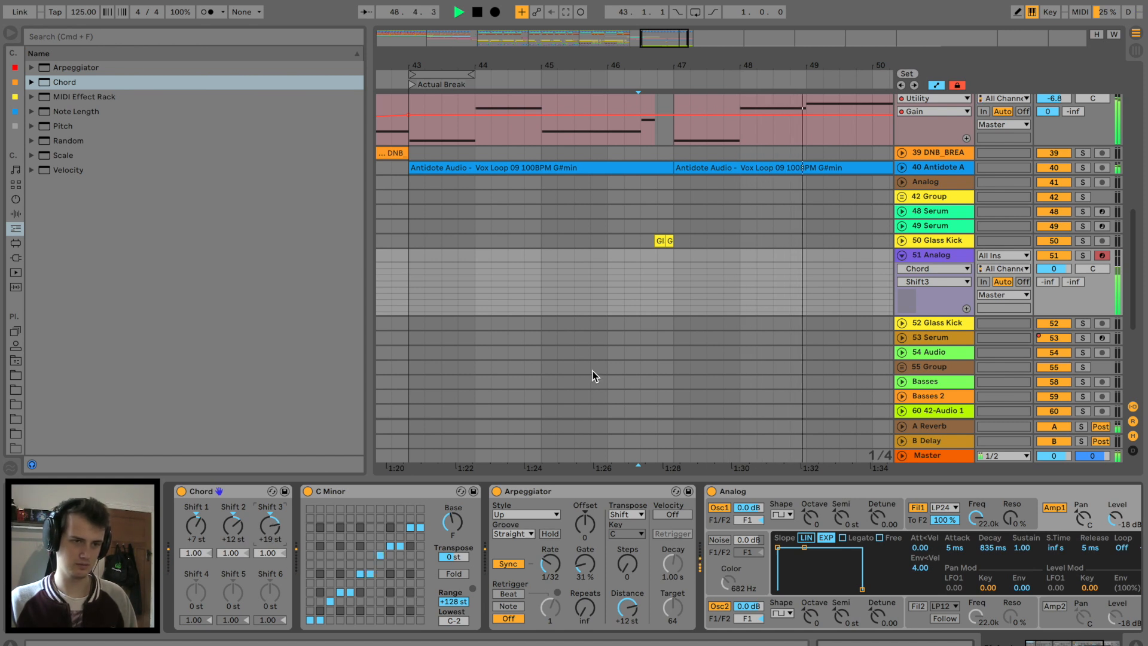
# Create a one-beat MIDI clip at bar 47 on track 51, lengthen its F3 note to fill most of it, and play it.
pyautogui.click(678, 263)
pyautogui.moveTo(715, 75); pyautogui.dragTo(692, 94)
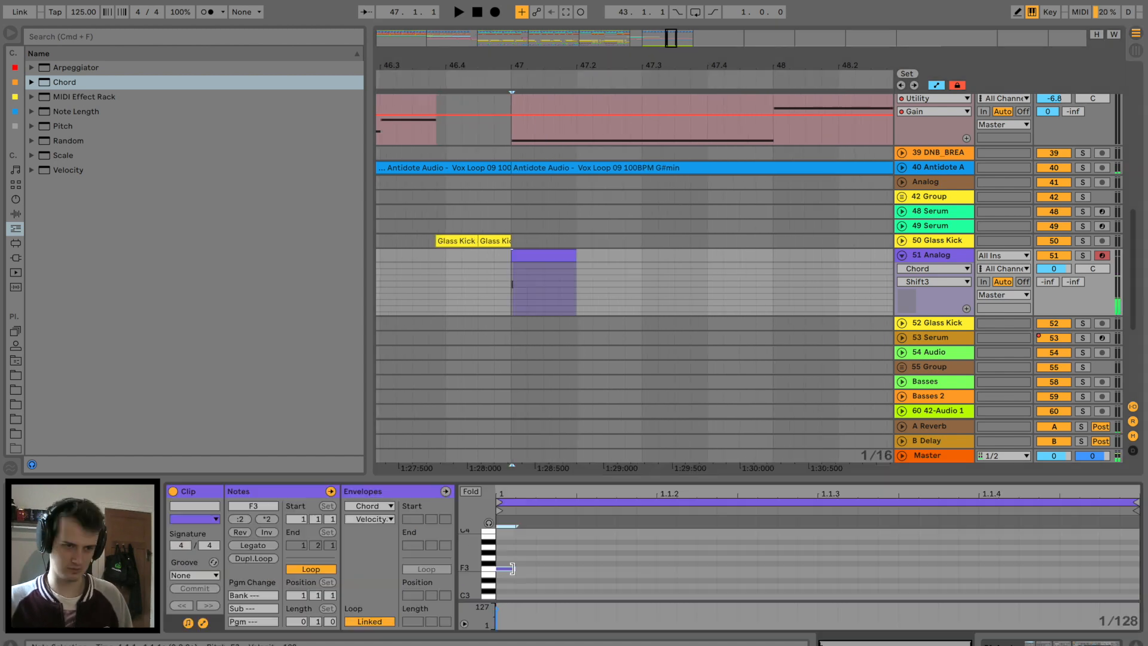
pyautogui.moveTo(512, 568); pyautogui.dragTo(938, 565)
pyautogui.press('space')
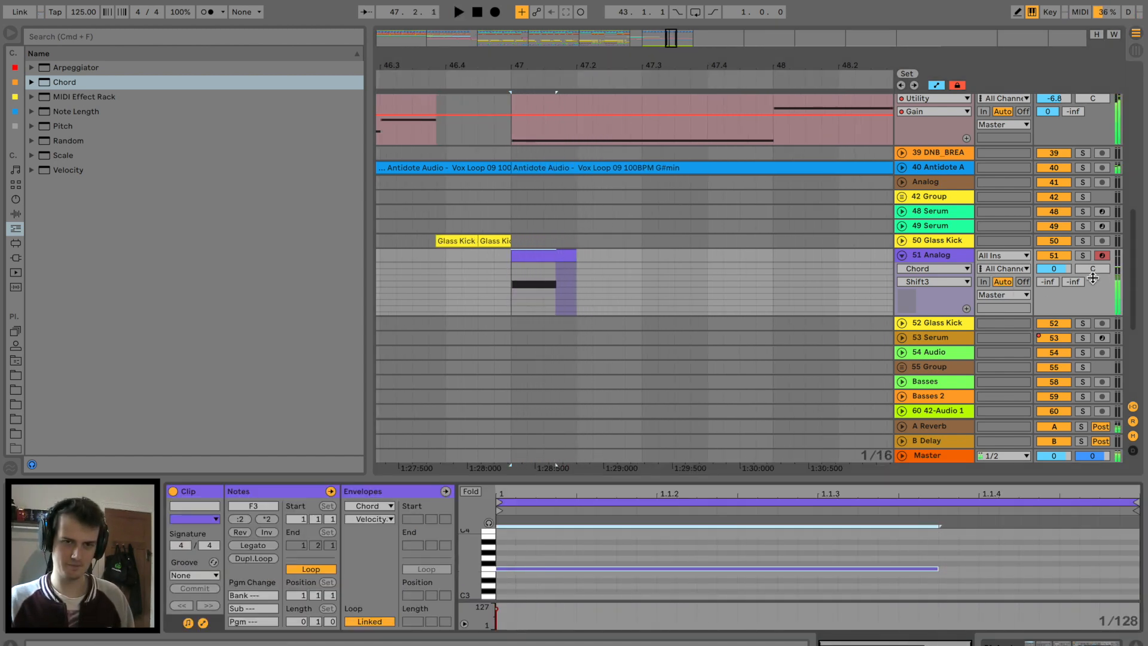
# Copy the Delay effect from the vox loop on track 40 to the Analog track 51.
pyautogui.doubleClick(932, 259)
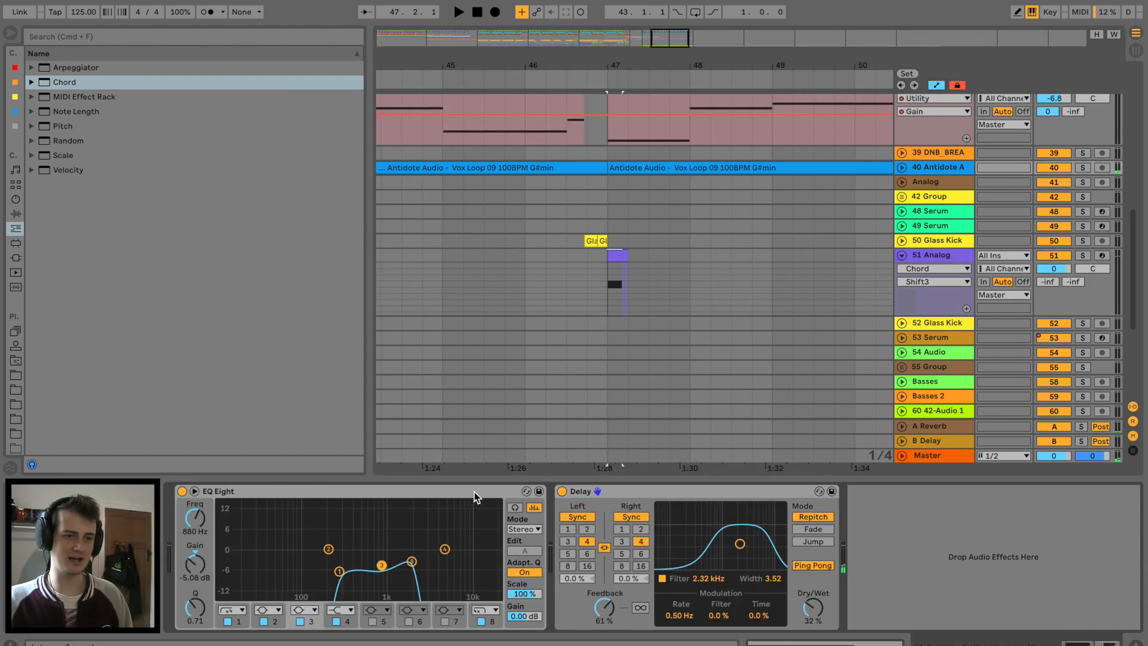
pyautogui.click(475, 492)
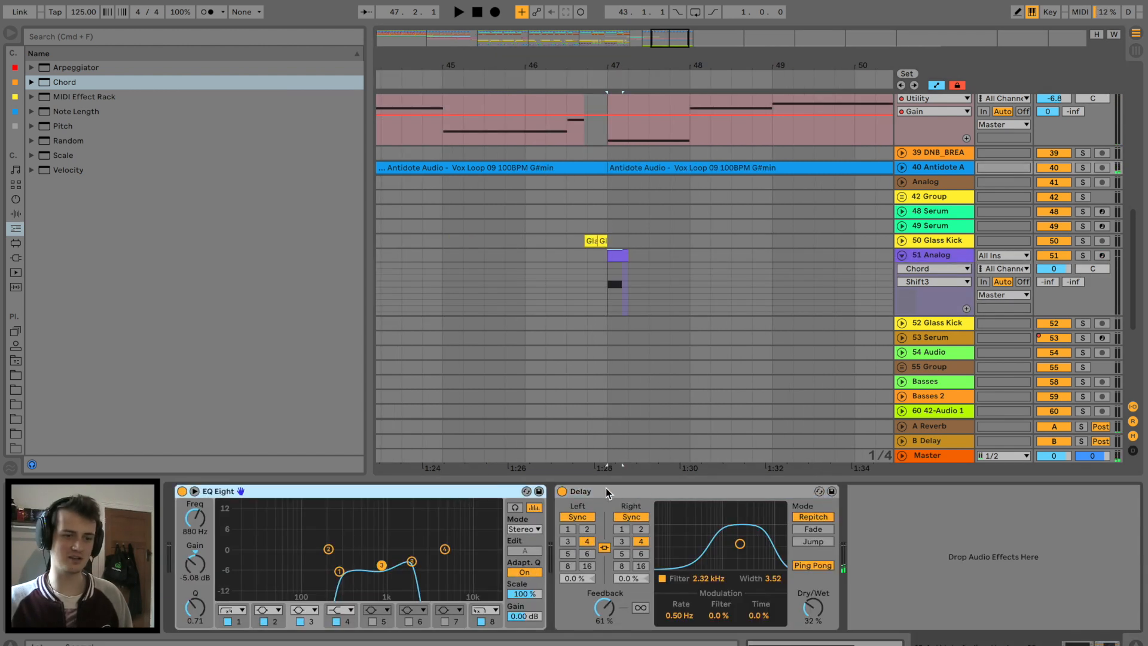
pyautogui.keyDown('shift'); pyautogui.click(641, 488); pyautogui.keyUp('shift')
pyautogui.click(637, 490)
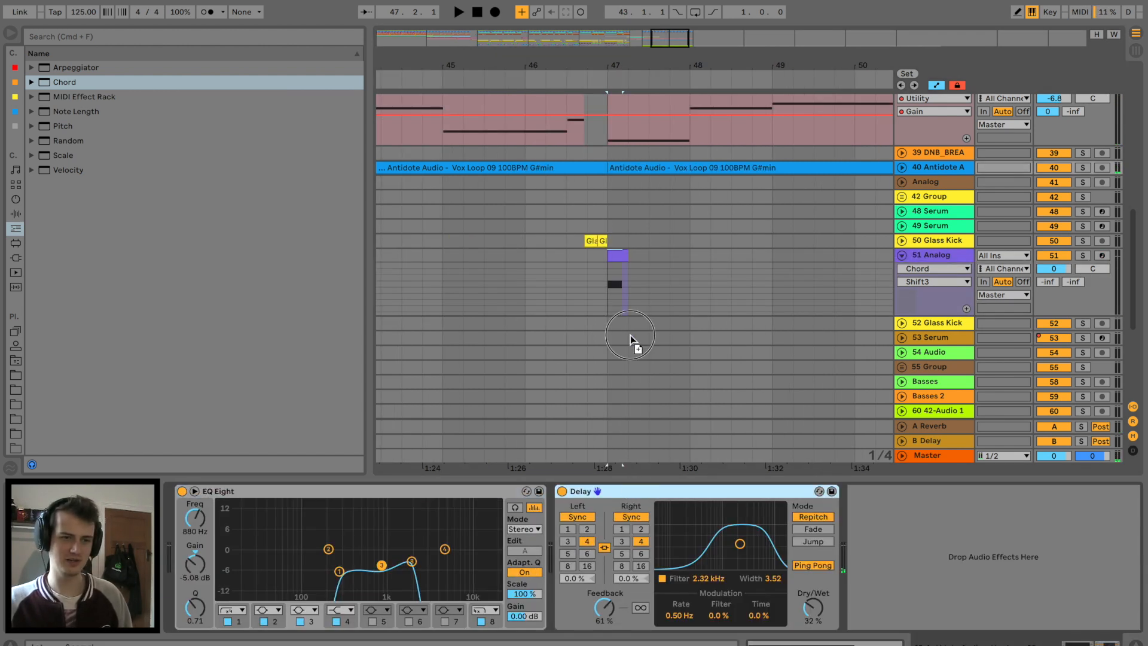
# Play from bar 47 while raising track 51's reverb send, and set the Delay's left time to 2 sixteenths.
pyautogui.click(607, 281)
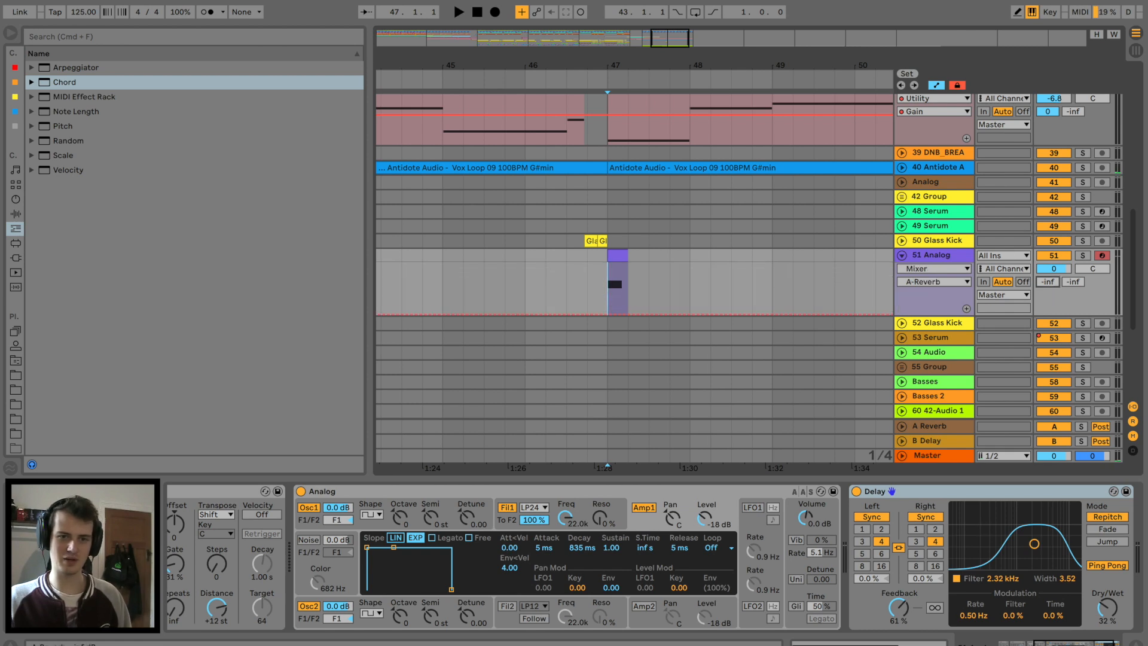
pyautogui.press('space')
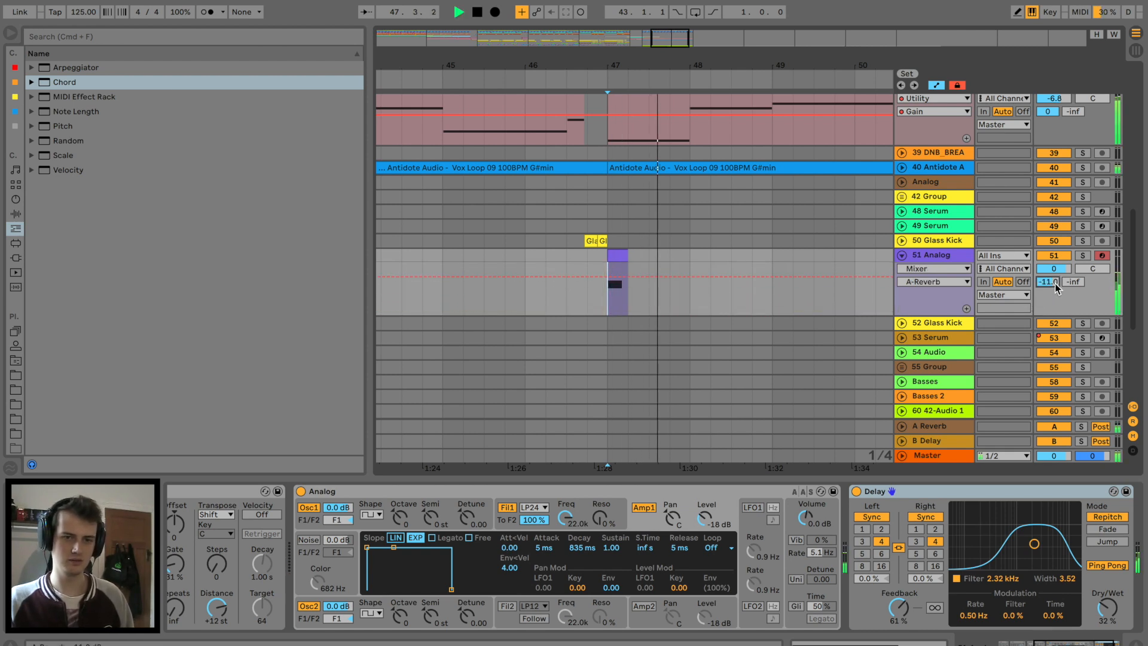
pyautogui.click(881, 528)
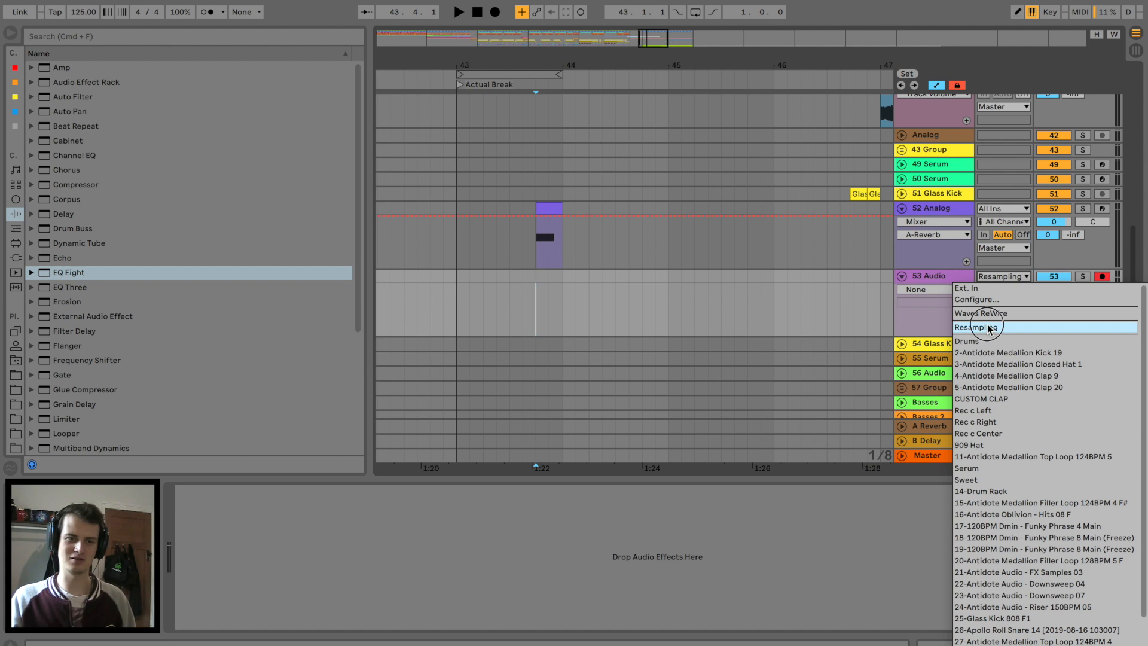
# Set audio track 53's input to Resampling and record the soloed Analog clip with its delay tail onto it.
pyautogui.click(1011, 289)
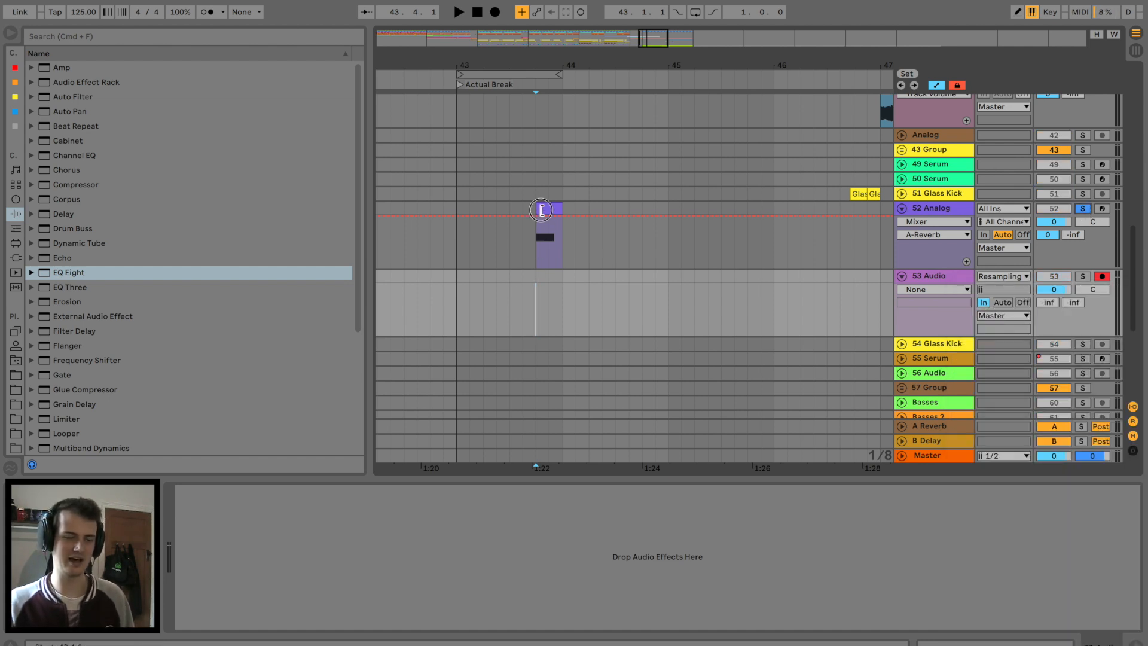
pyautogui.click(541, 210)
pyautogui.click(536, 293)
pyautogui.click(494, 12)
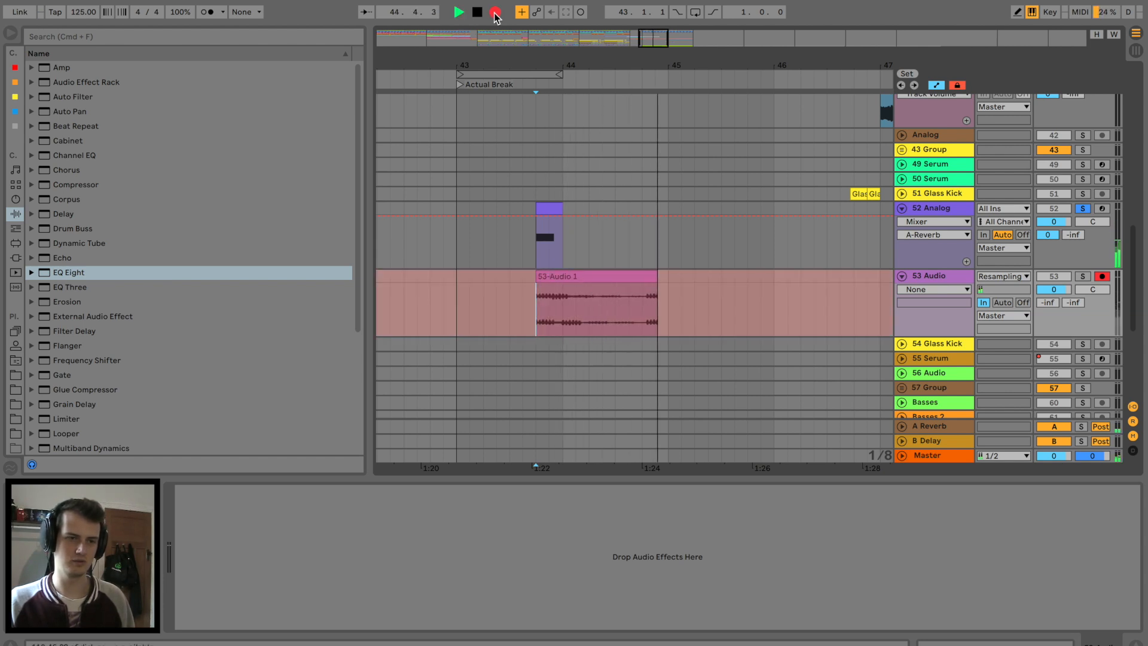
pyautogui.press('space')
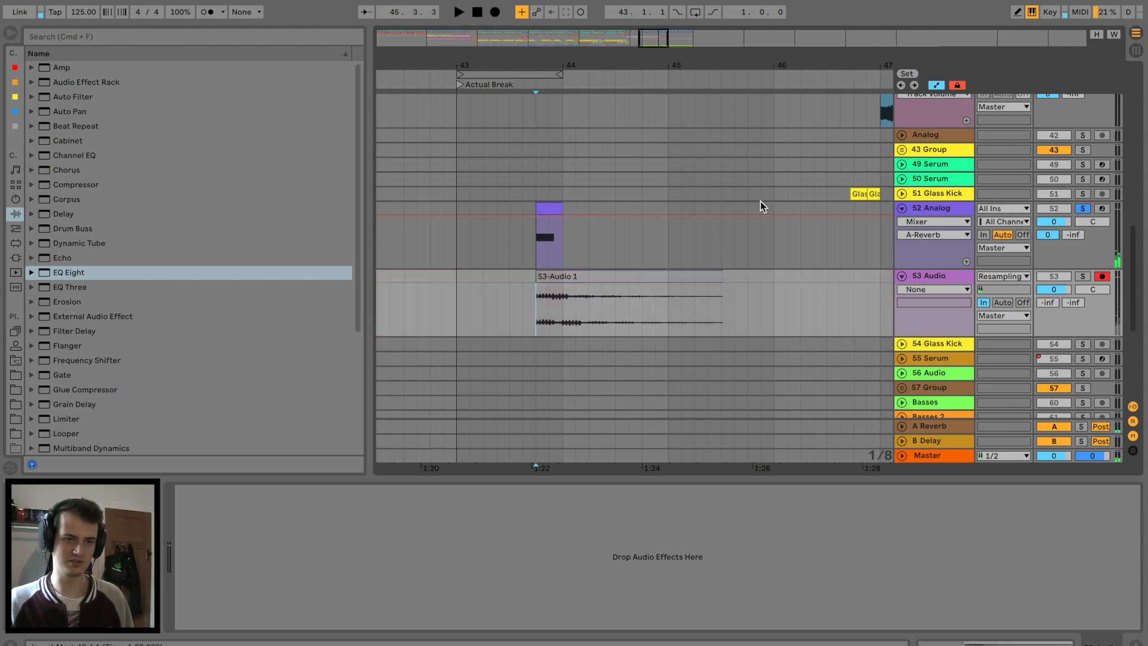
# Reverse the resampled clip on track 53 and fit its trimmed, faded-in ending between bar 43 and the Analog clip.
pyautogui.click(717, 273)
pyautogui.doubleClick(704, 274)
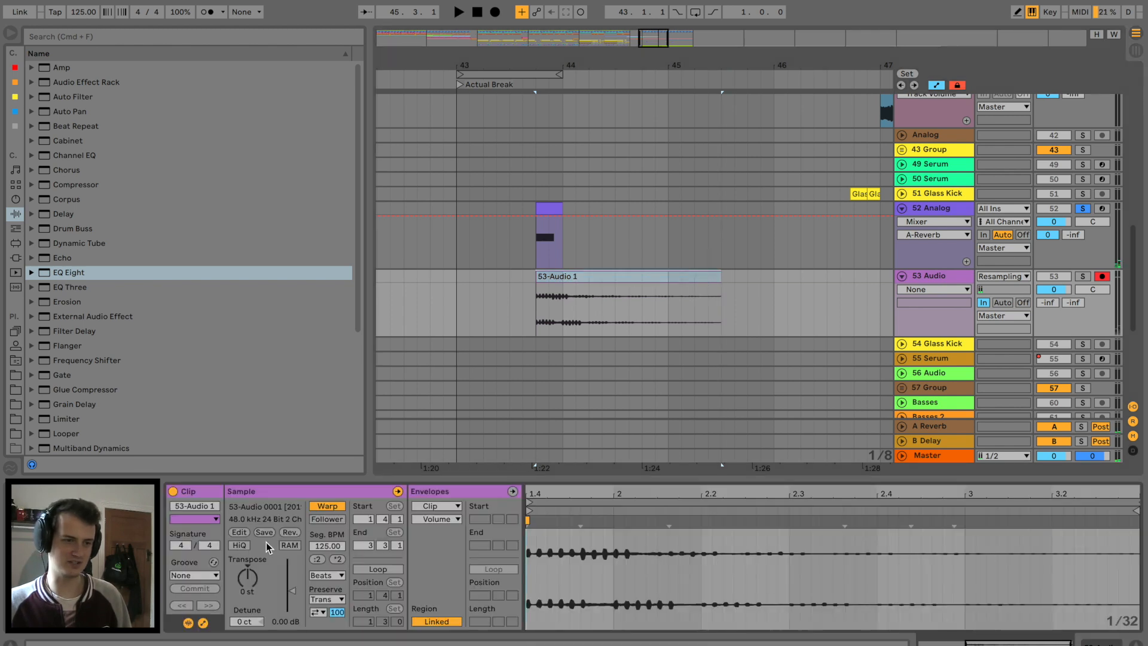
pyautogui.click(290, 532)
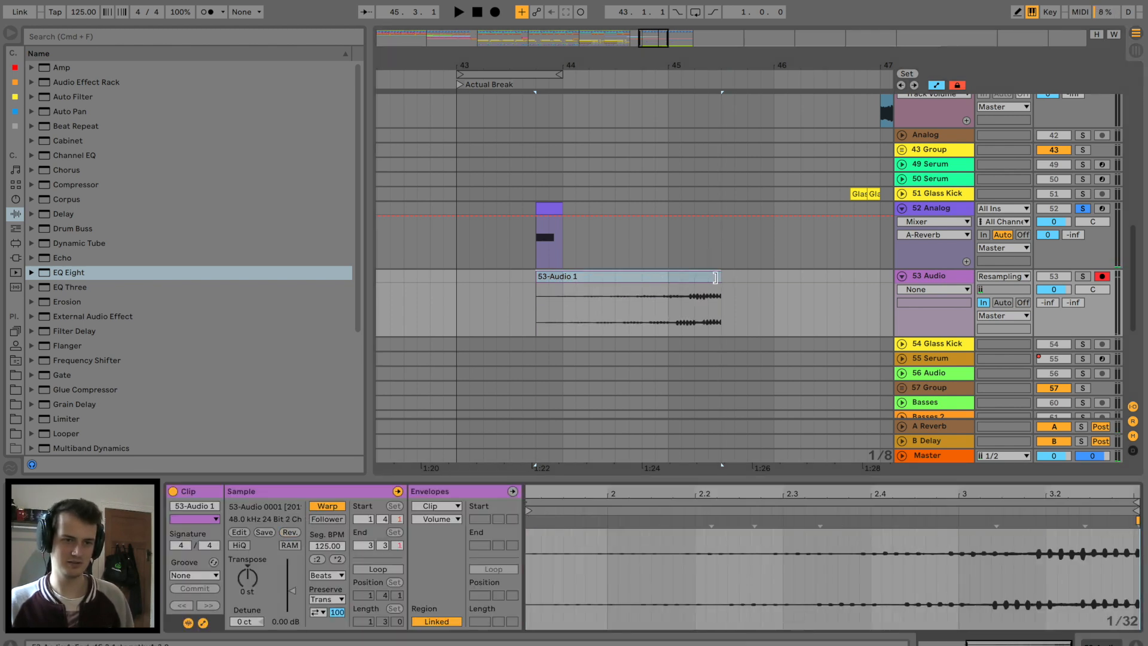
pyautogui.moveTo(715, 278); pyautogui.dragTo(692, 279)
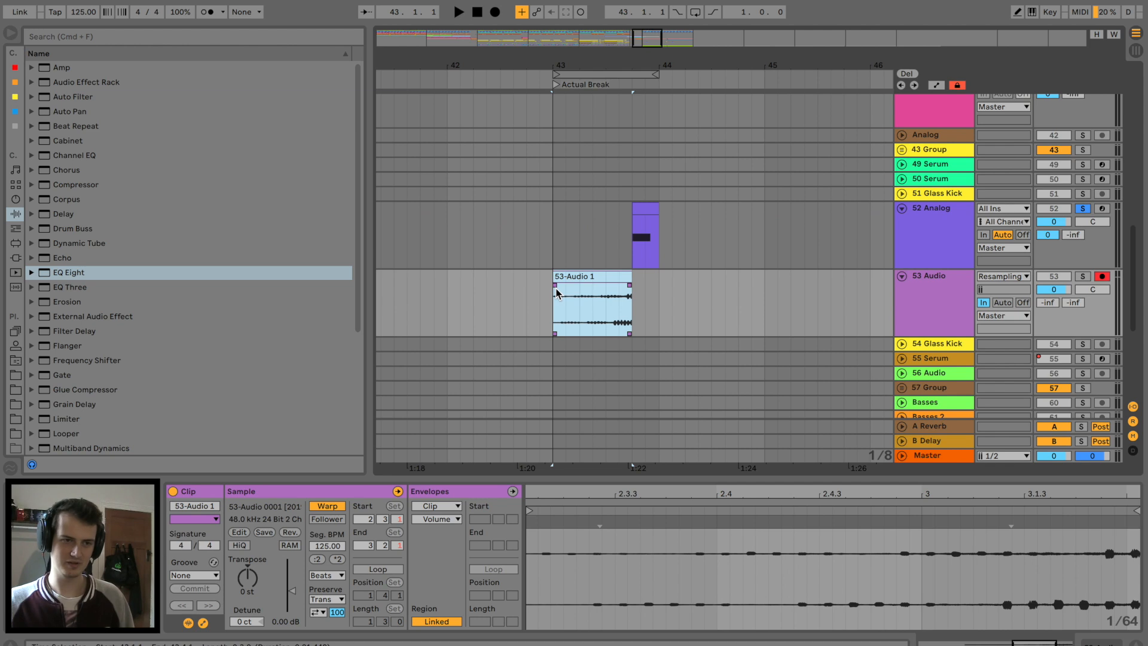
pyautogui.click(658, 272)
# Rename track 52 as Blip, and solo track 53 with its monitoring set to Auto.
pyautogui.click(928, 237)
pyautogui.press('super+r')
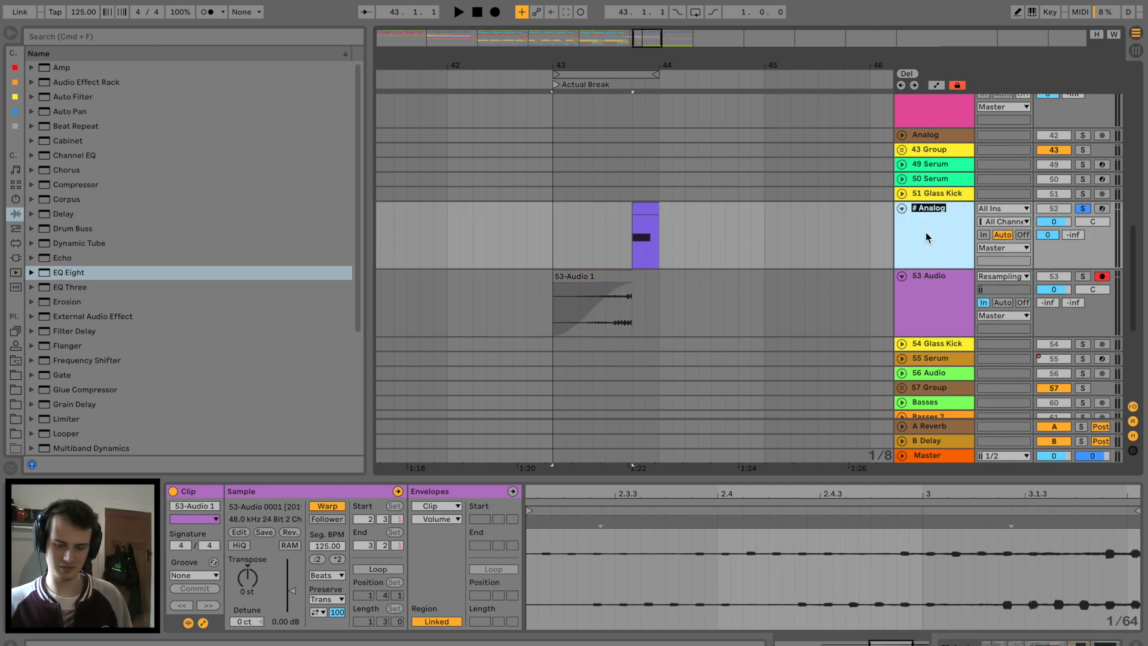
pyautogui.click(1082, 278)
pyautogui.click(1003, 302)
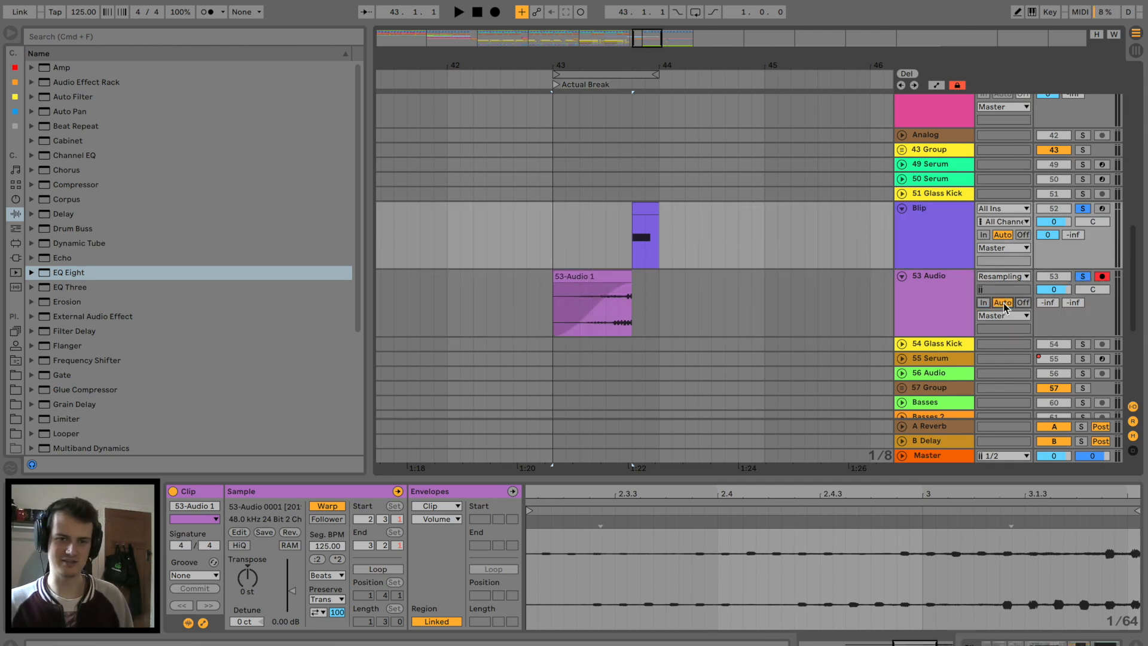
# Play the reversed clip transposed by 12 st and lengthen its fade-out before bar 44.
pyautogui.press('space')
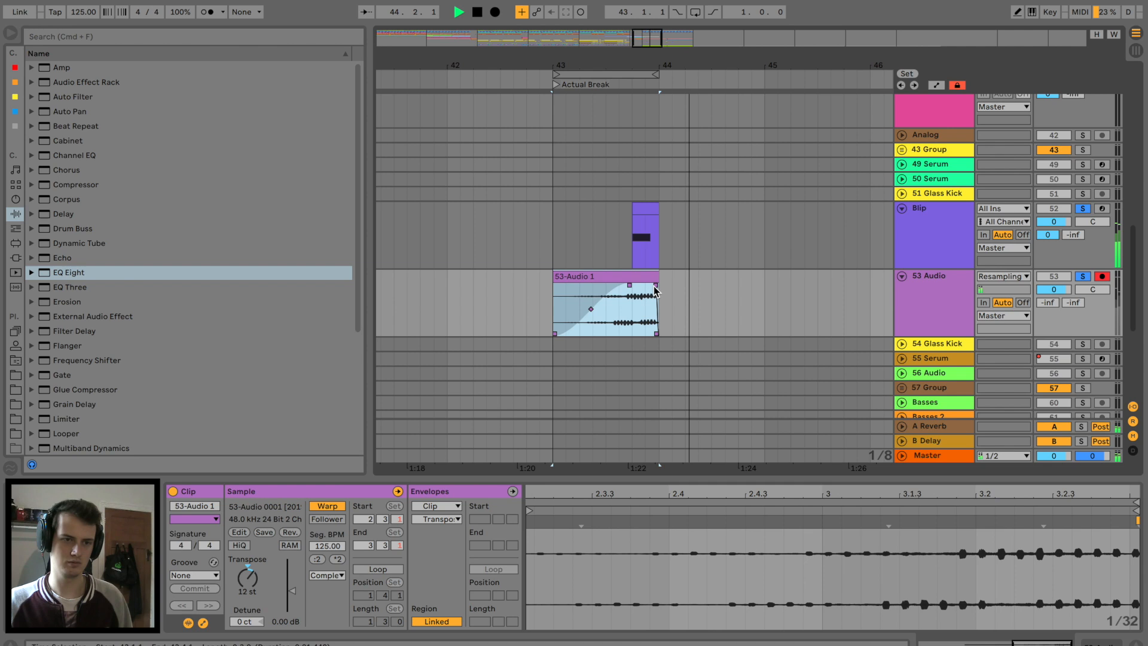
pyautogui.click(636, 290)
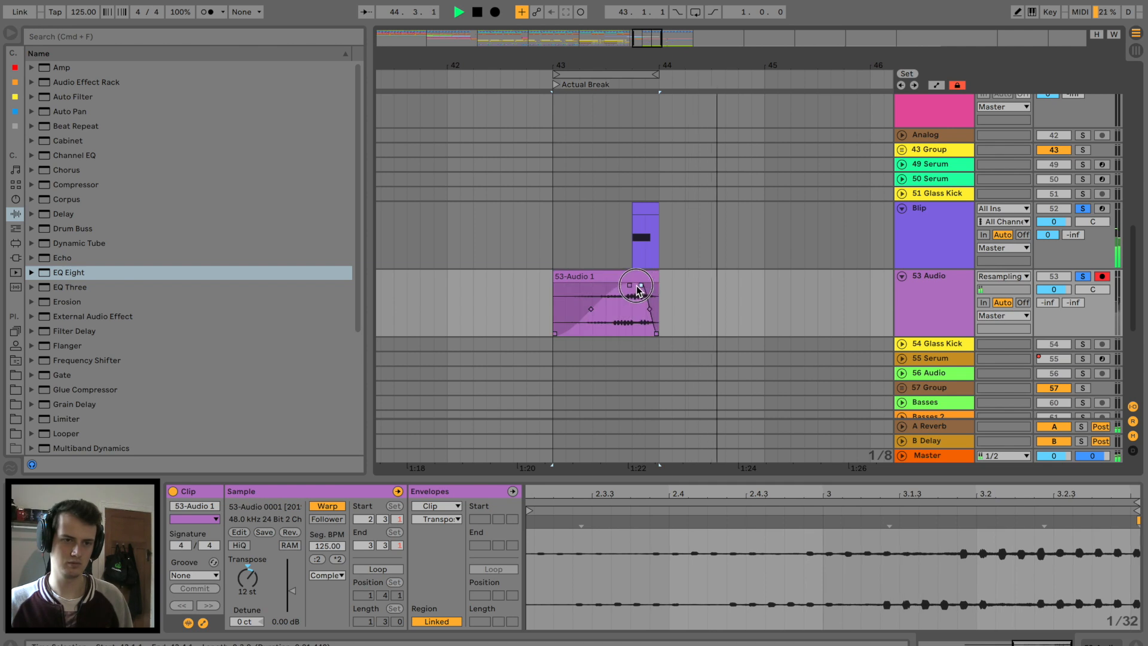
pyautogui.click(605, 318)
# Raise track 53's reverb send to 0 dB, then unsolo the track and lower its volume to -5.2 dB.
pyautogui.moveTo(1048, 303); pyautogui.dragTo(1048, 239)
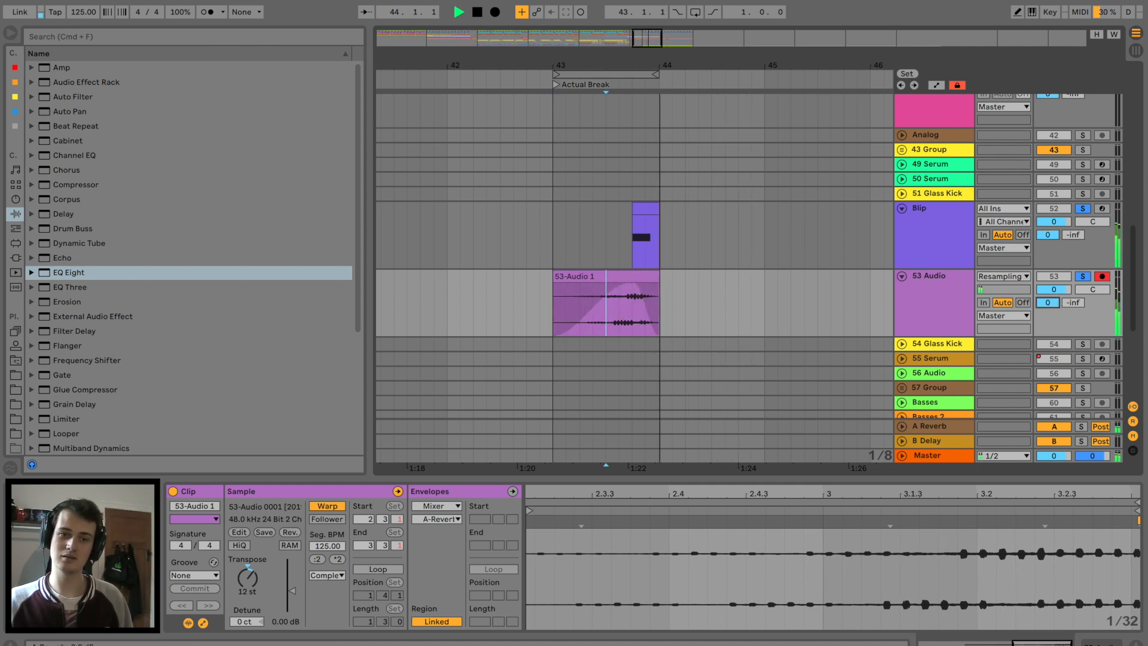
pyautogui.click(1083, 277)
pyautogui.moveTo(1057, 290); pyautogui.dragTo(1057, 306)
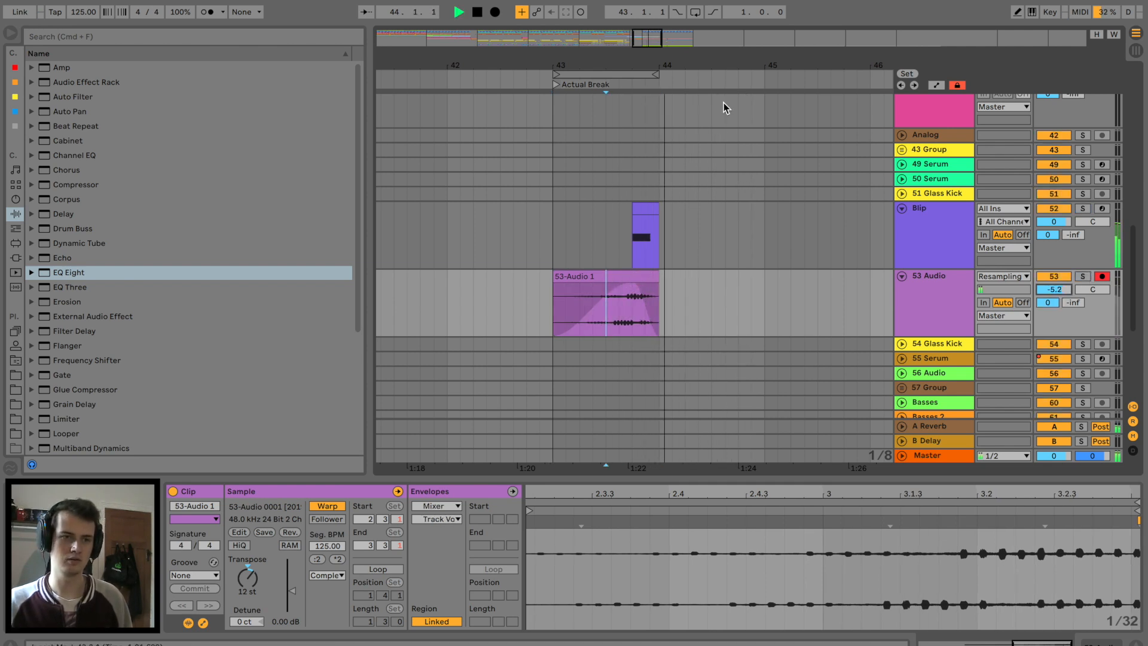
# Add the OTT preset of Multiband Dynamics after EQ Eight on the Blip track and lower its amount to about 74% during playback.
pyautogui.moveTo(718, 65); pyautogui.dragTo(719, 24)
pyautogui.doubleClick(925, 221)
pyautogui.press('space')
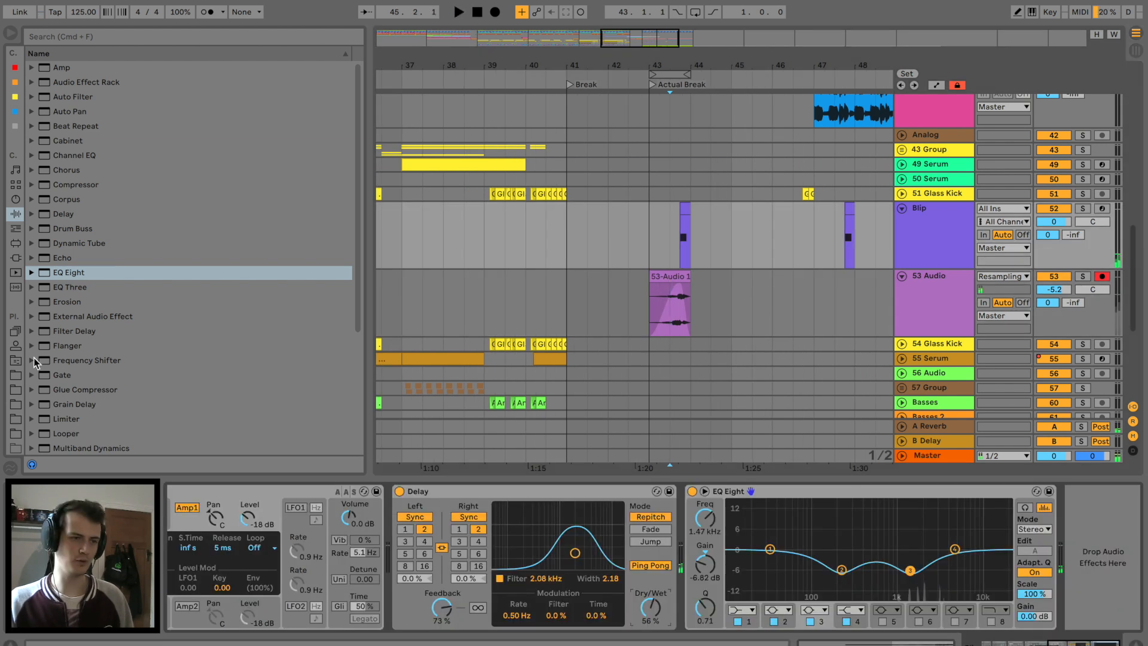
pyautogui.scroll(-5, 35, 358)
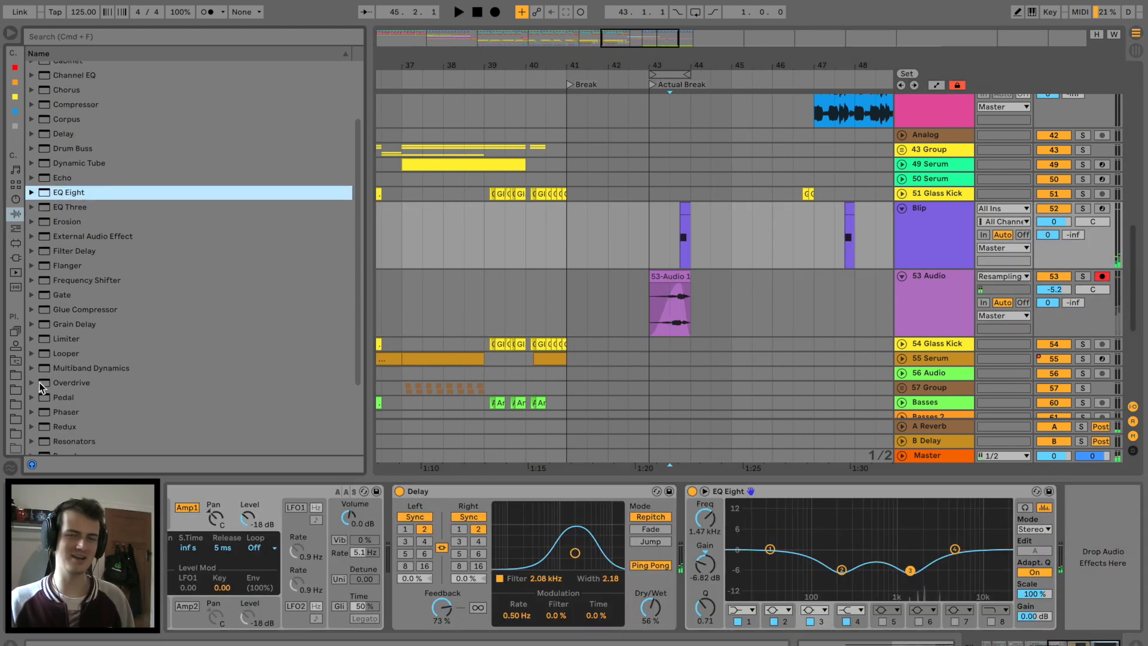
pyautogui.click(31, 301)
pyautogui.moveTo(78, 403); pyautogui.dragTo(1053, 505)
pyautogui.click(677, 224)
pyautogui.press('space')
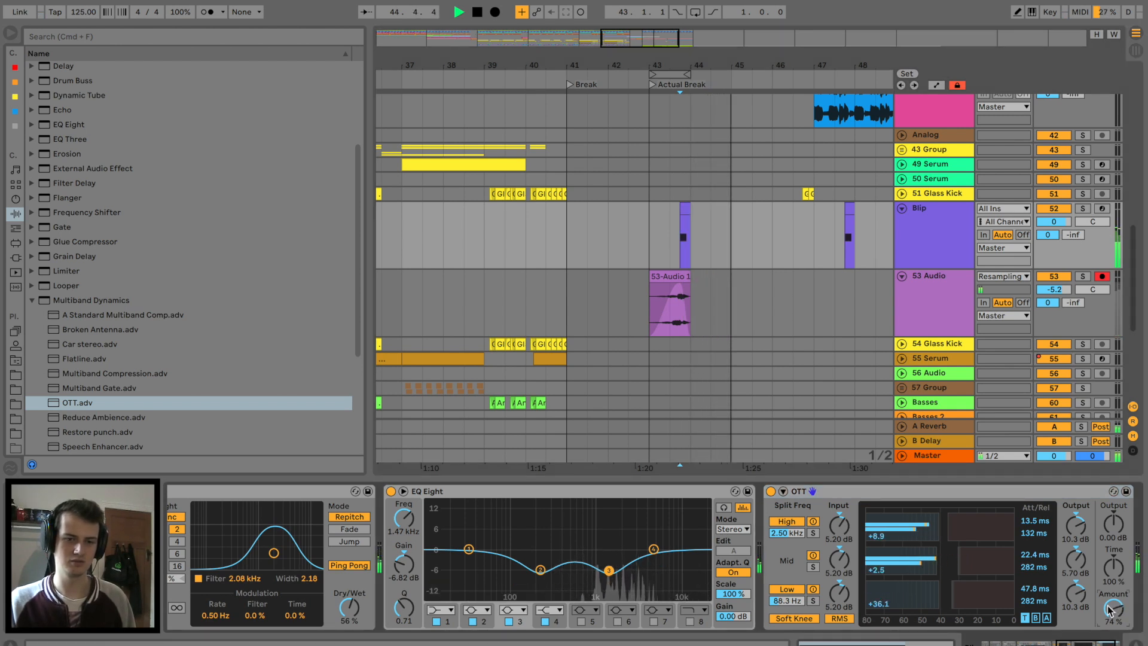
# Paste a copy of the reversed clip at bar 47 on track 53.
pyautogui.click(806, 282)
pyautogui.click(813, 278)
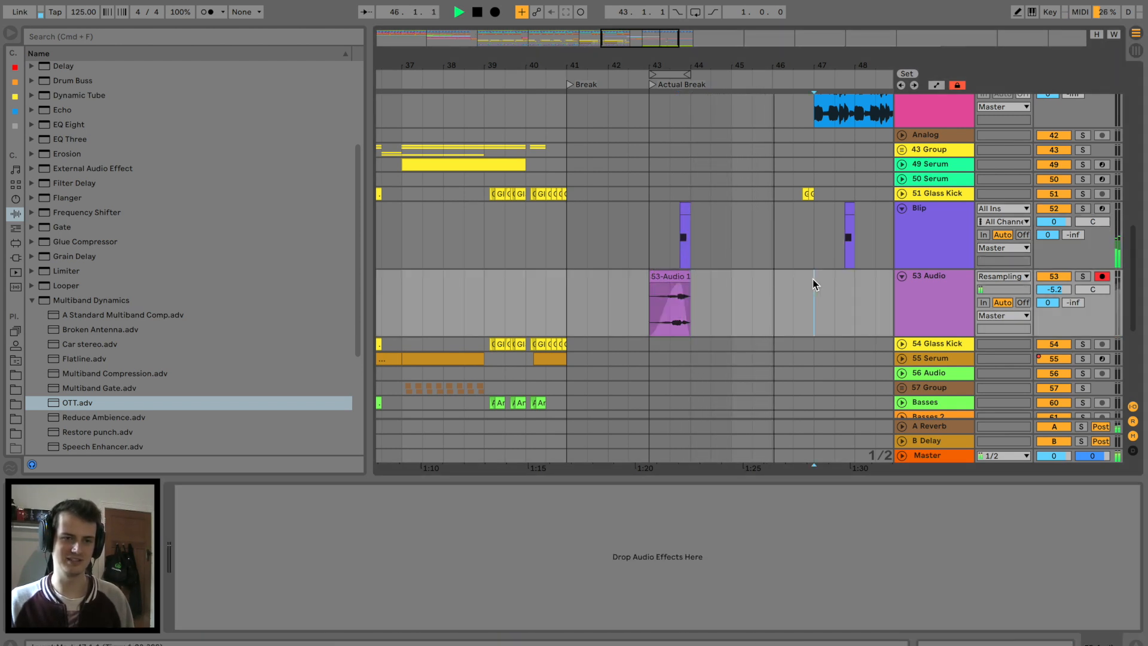
pyautogui.press('super+v')
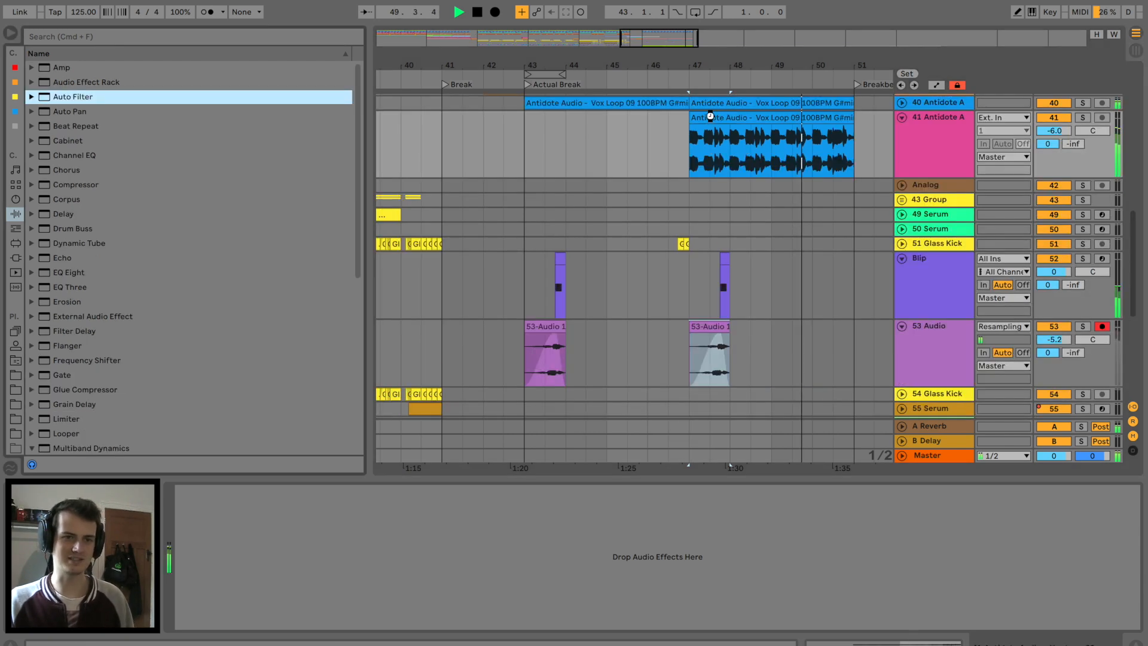
# Add an Auto Filter to vox loop track 41 and set its low-pass cutoff to about 732 Hz with 32% resonance.
pyautogui.moveTo(72, 97); pyautogui.dragTo(772, 144)
pyautogui.moveTo(346, 548); pyautogui.dragTo(299, 560)
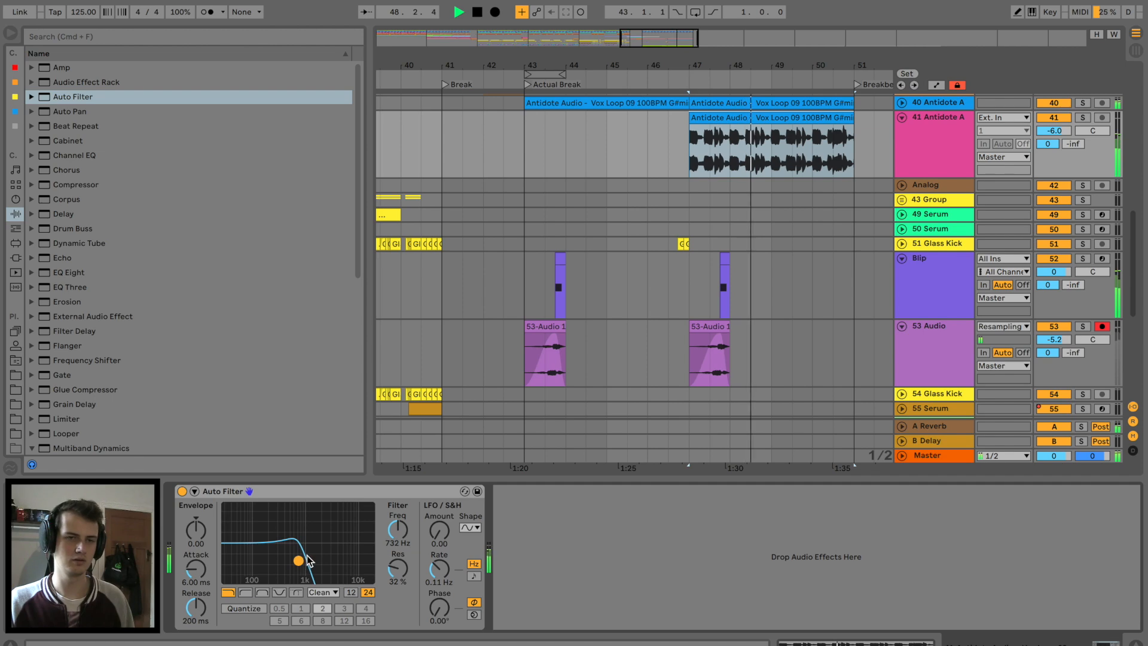
pyautogui.scroll(3, 830, 294)
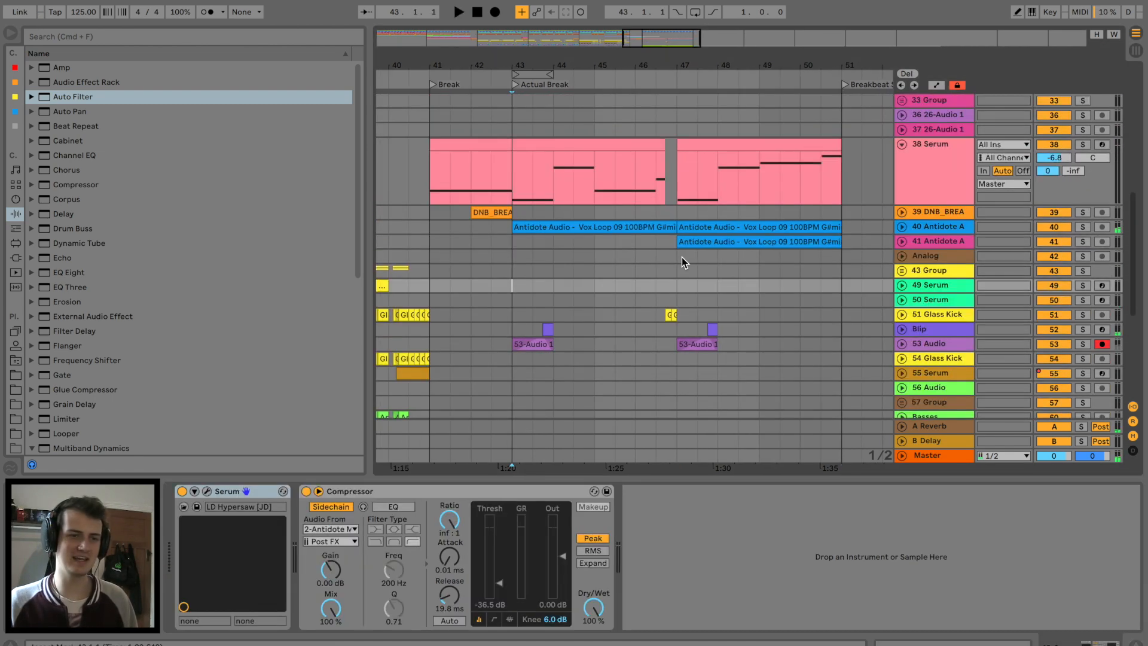
# Look over the Break and Actual Break arrangement and play the looped Breakbeat Section from bar 51.
pyautogui.scroll(5, 683, 262)
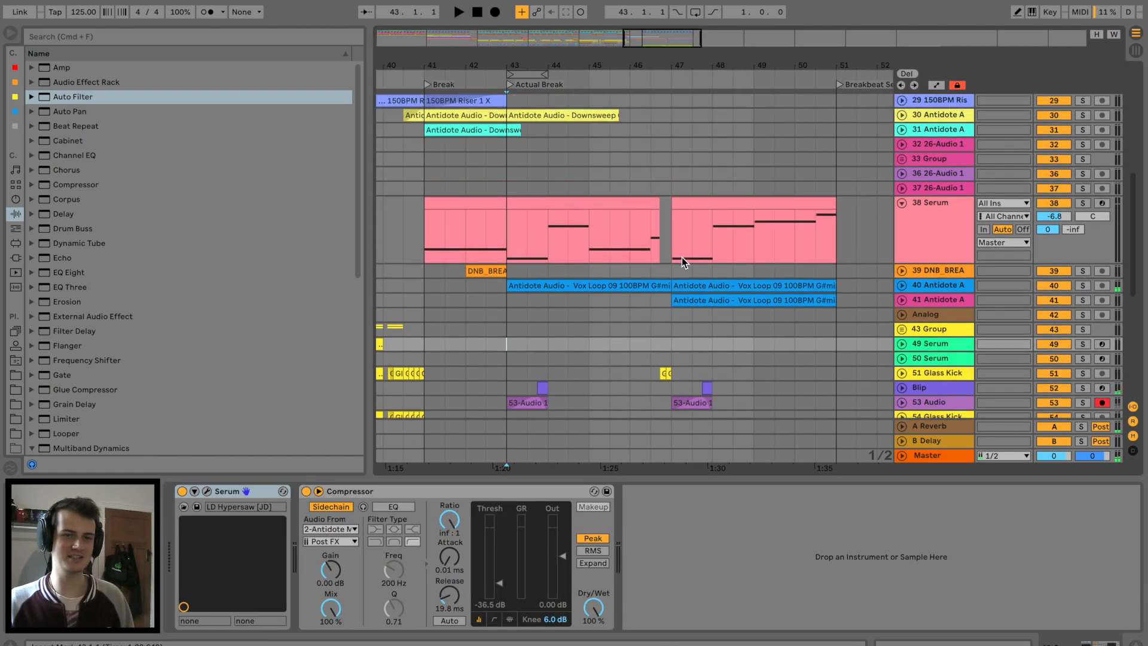
pyautogui.moveTo(646, 62); pyautogui.dragTo(646, 40)
pyautogui.scroll(-4, 611, 286)
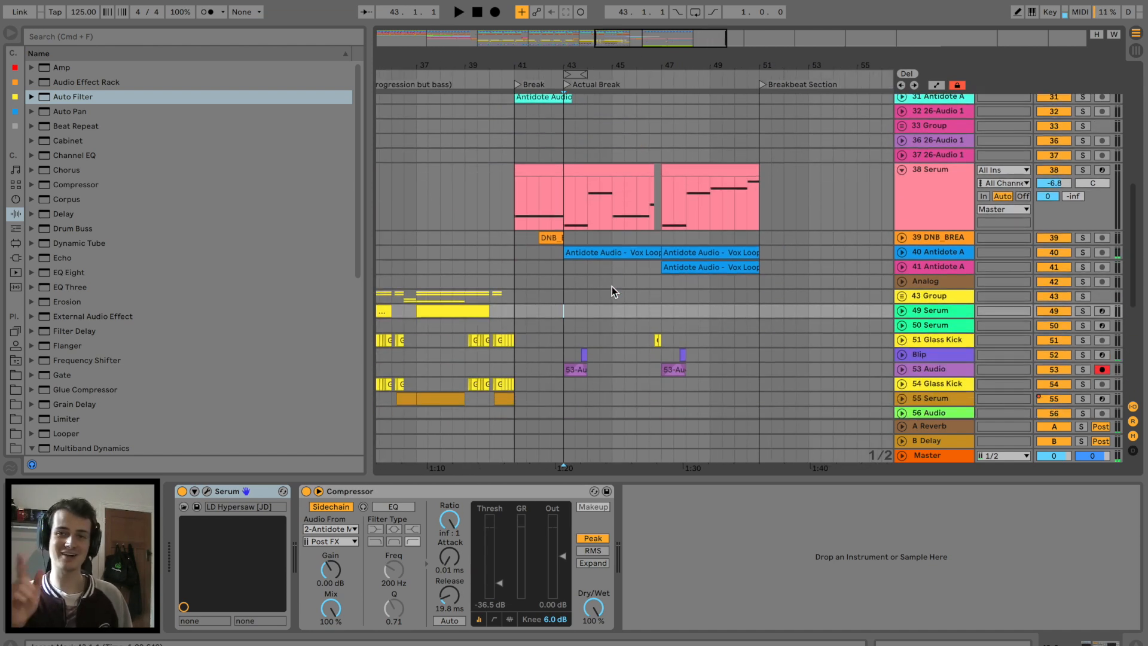
pyautogui.click(632, 183)
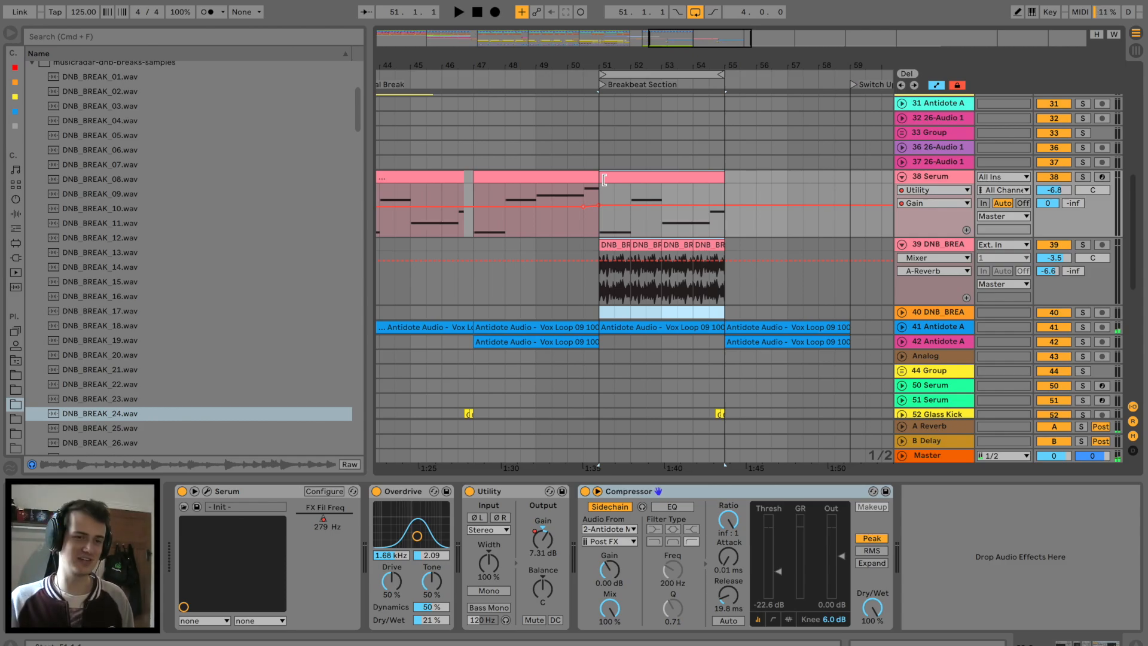
pyautogui.press('space')
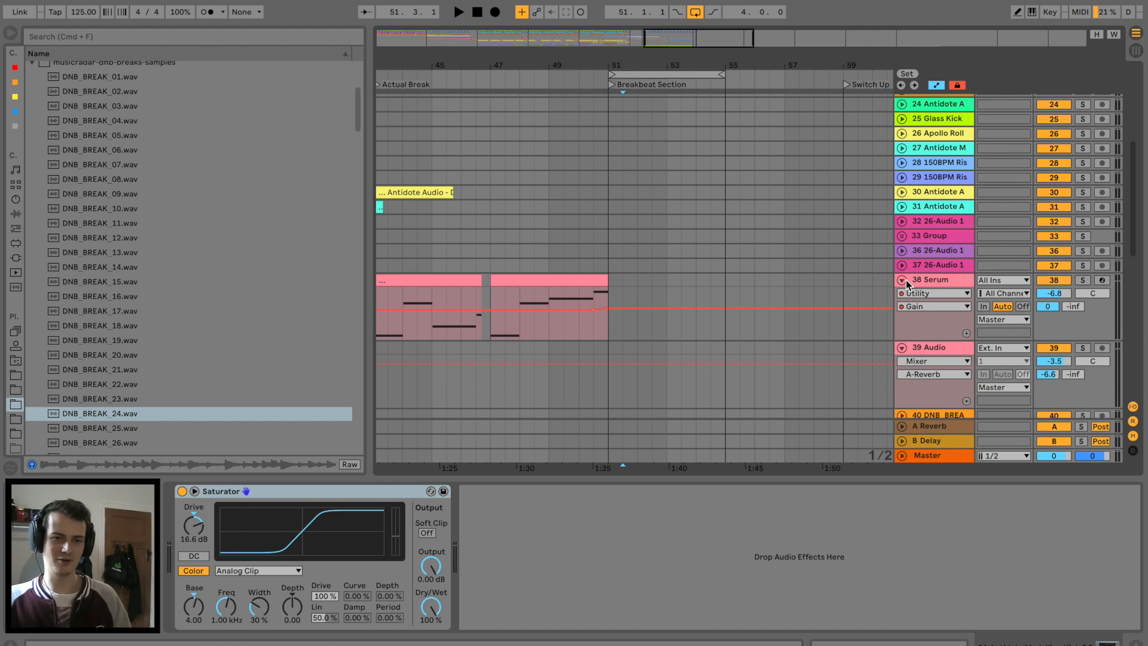
# Collapse Serum track 38 and Audio track 39 and turn off the arrangement loop.
pyautogui.click(902, 279)
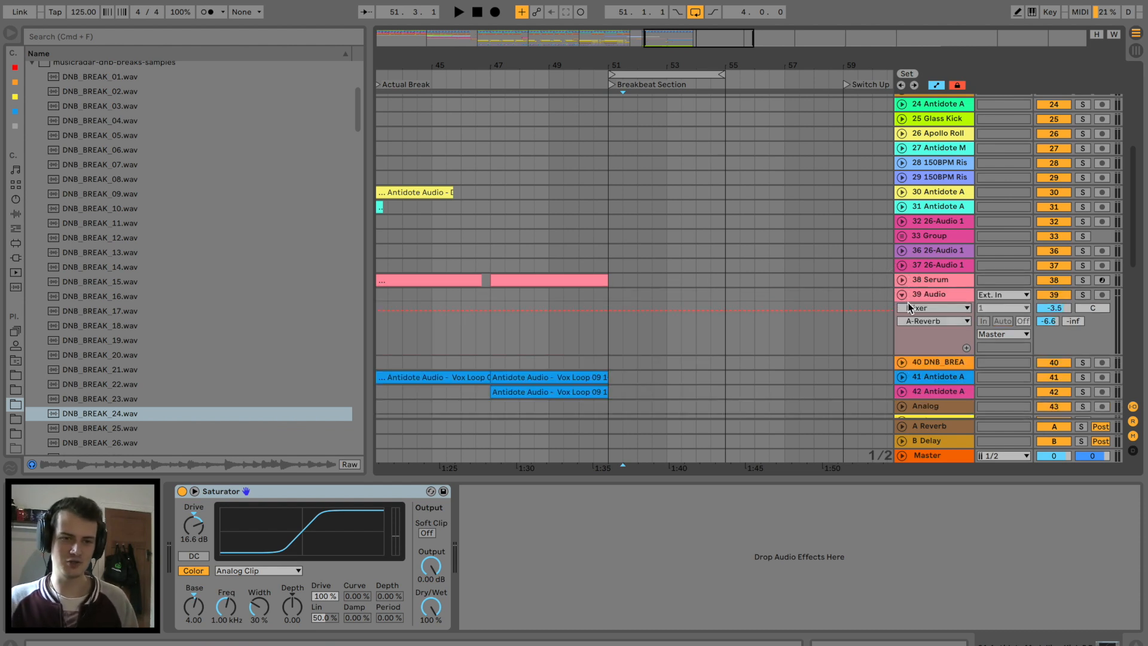
pyautogui.click(902, 294)
pyautogui.moveTo(648, 64); pyautogui.dragTo(649, 45)
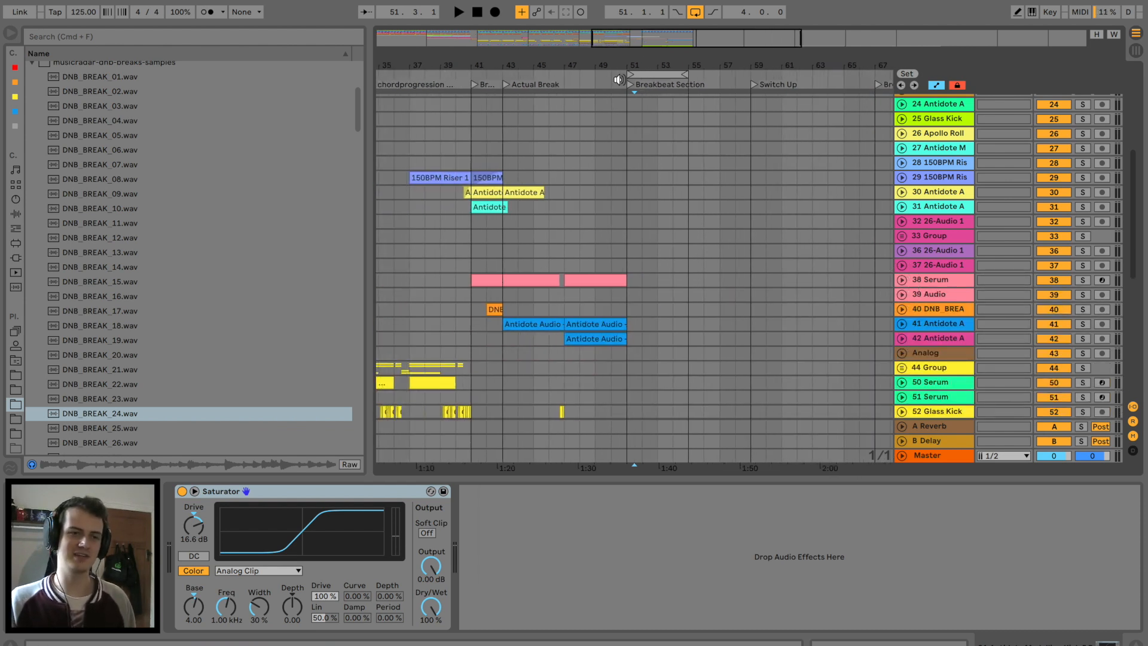
pyautogui.click(510, 266)
pyautogui.click(698, 16)
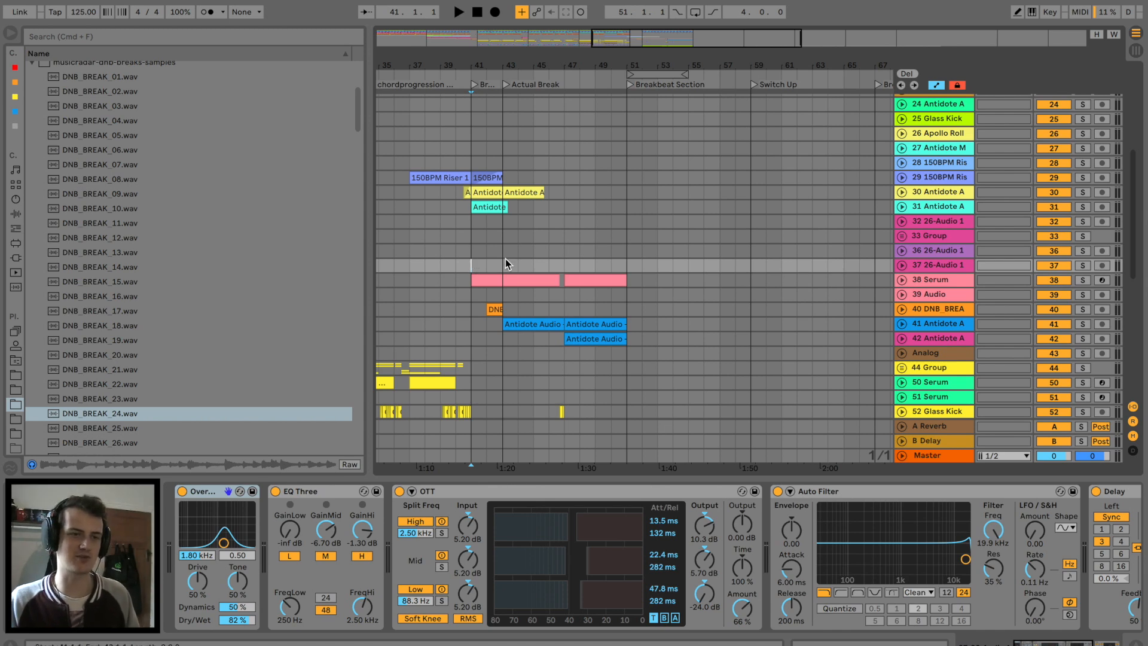
pyautogui.moveTo(486, 61); pyautogui.dragTo(485, 84)
pyautogui.hscroll(-2, 526, 253)
pyautogui.hscroll(-3, 490, 240)
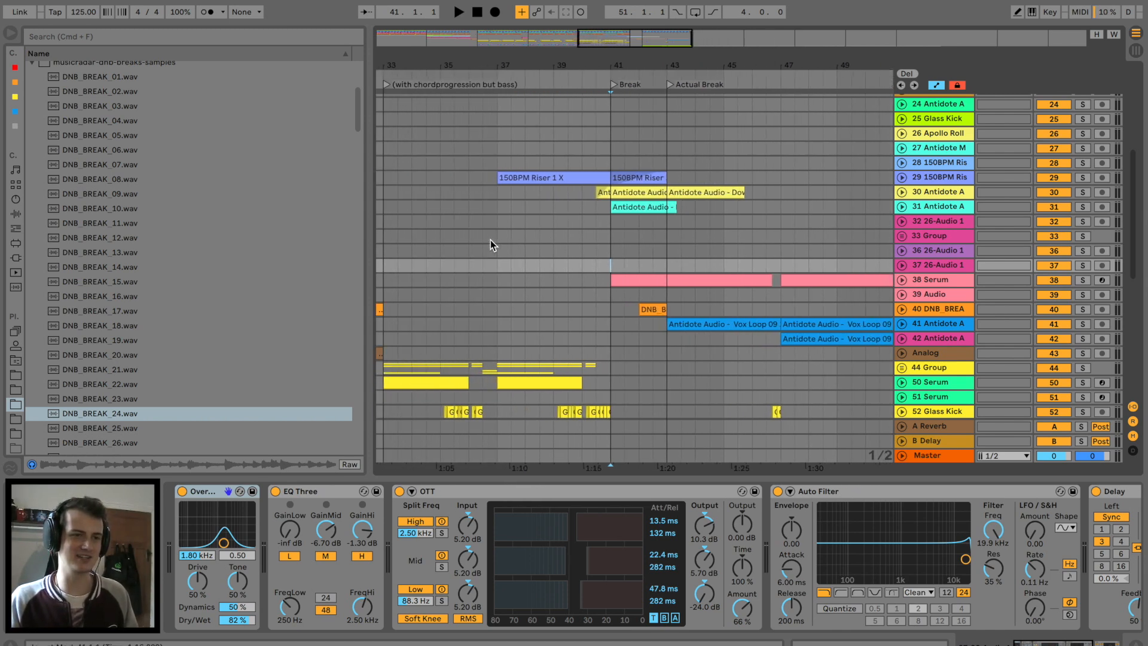
pyautogui.hscroll(5, 765, 241)
pyautogui.scroll(3, 766, 241)
pyautogui.scroll(-3, 666, 70)
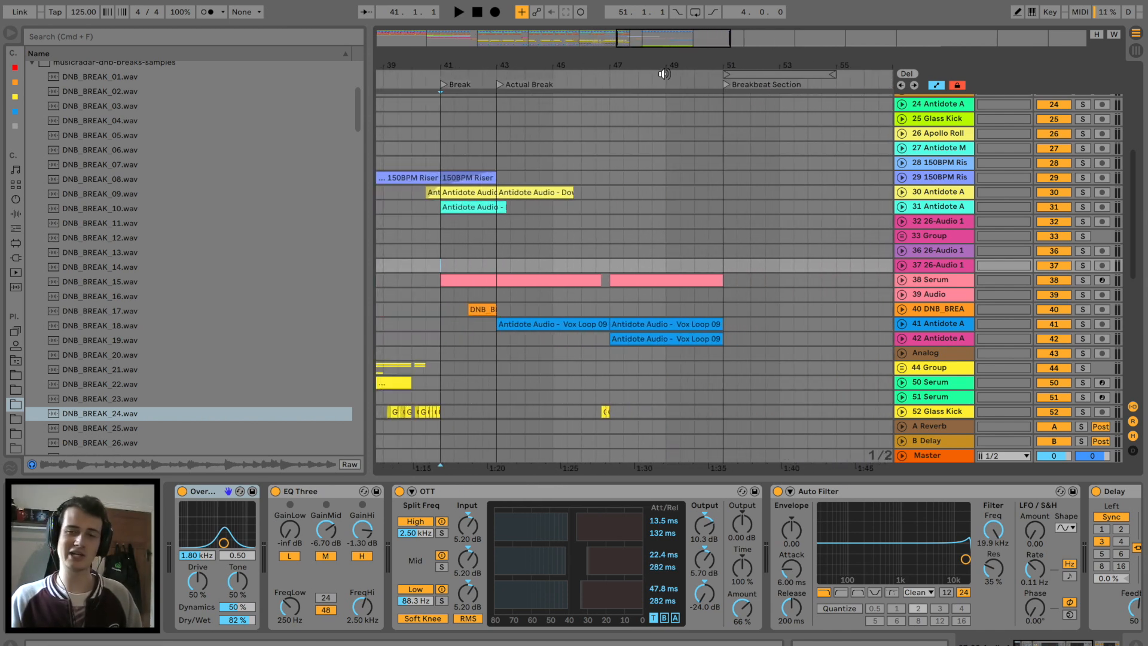
pyautogui.scroll(-2, 663, 75)
pyautogui.click(522, 251)
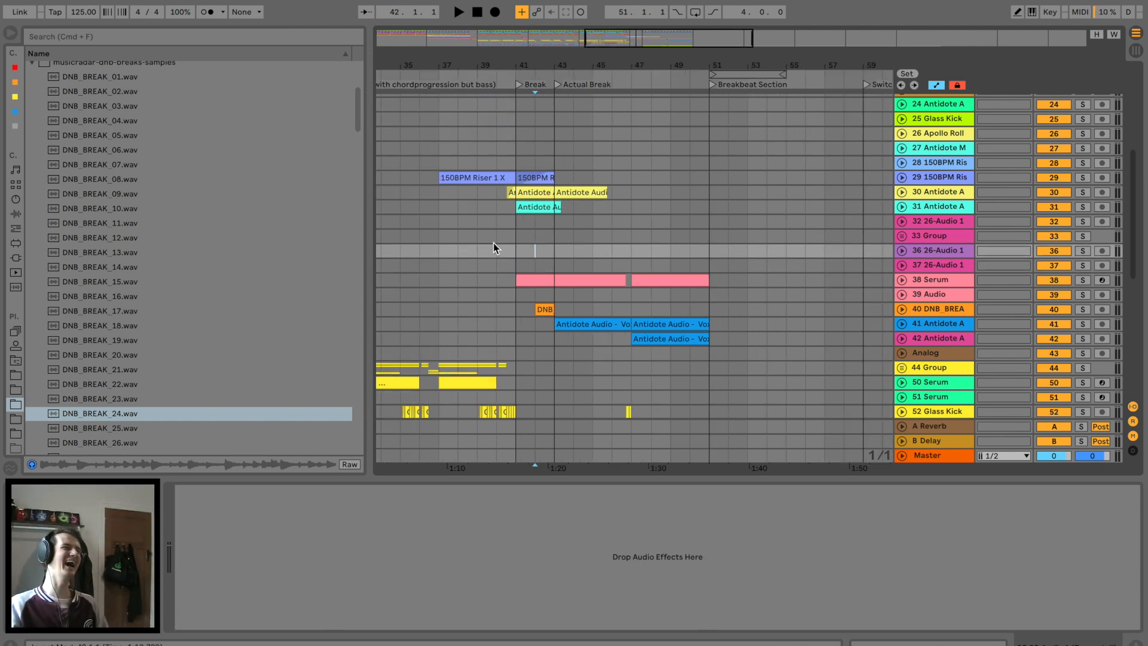
pyautogui.moveTo(537, 69); pyautogui.dragTo(538, 66)
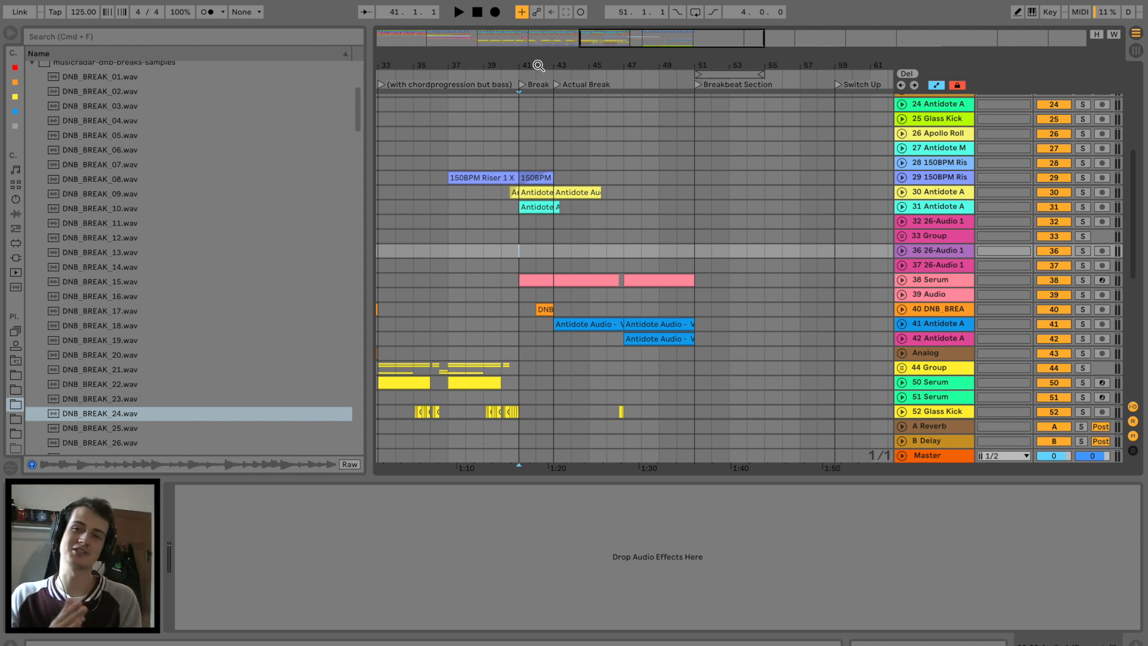
pyautogui.scroll(1, 505, 251)
pyautogui.click(476, 251)
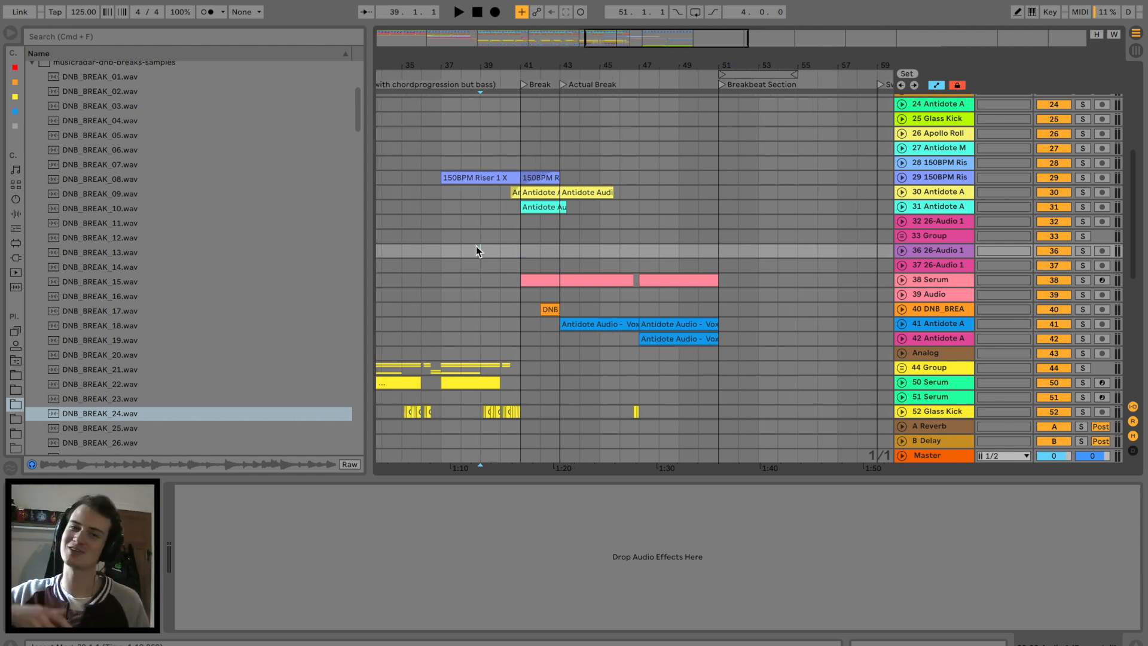
# Play the arrangement from bar 31 and review all tracks through the Break and Actual Break sections.
pyautogui.click(499, 236)
pyautogui.moveTo(550, 60); pyautogui.dragTo(551, 64)
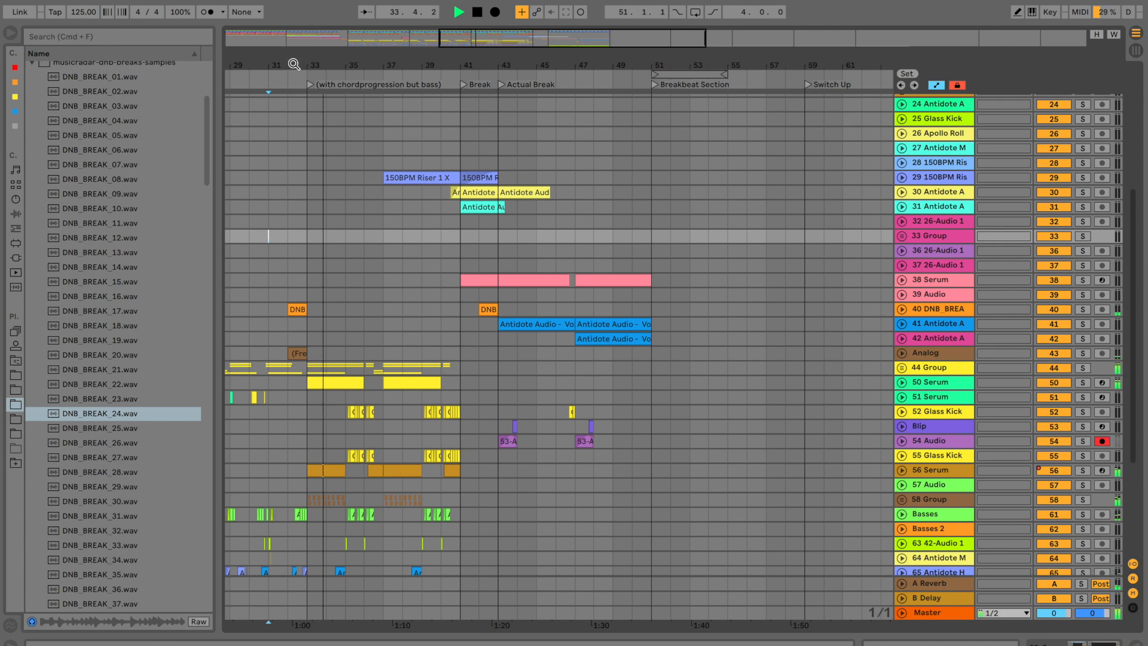
pyautogui.scroll(3, 294, 64)
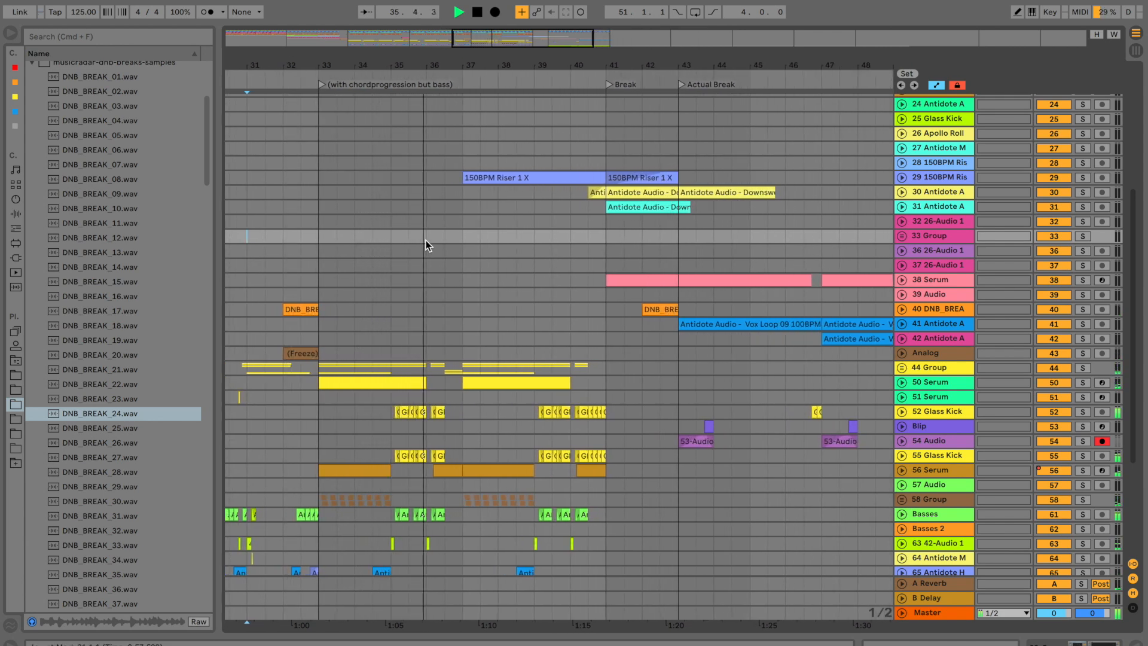
pyautogui.scroll(-1, 425, 247)
pyautogui.scroll(-5, 425, 242)
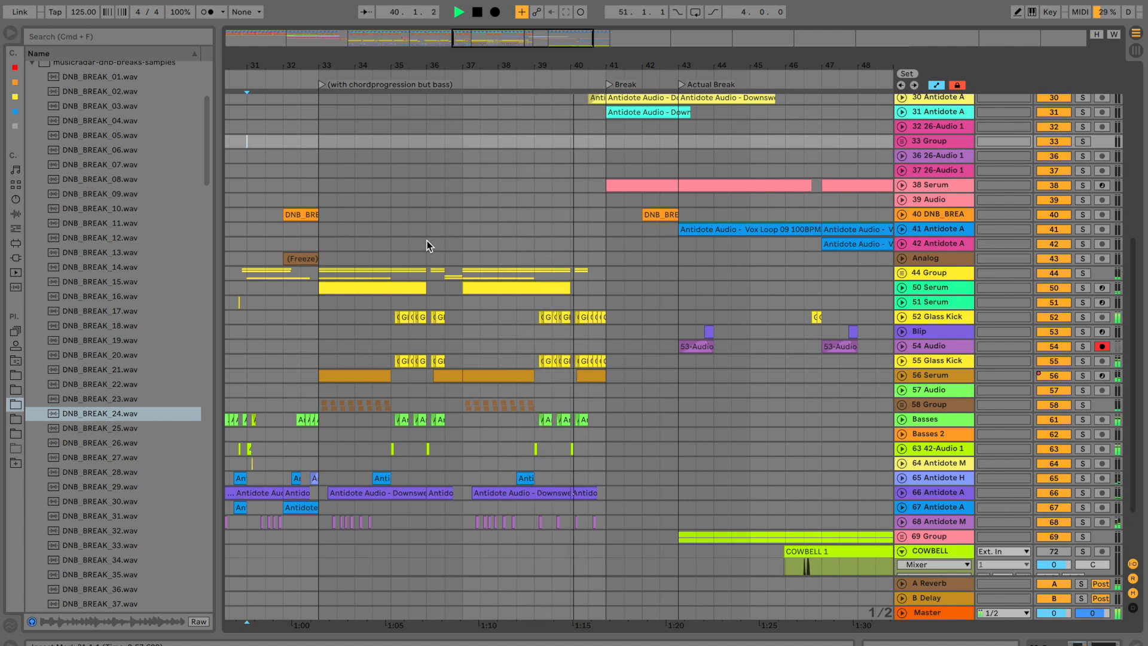
pyautogui.scroll(3, 428, 246)
pyautogui.scroll(2, 448, 246)
pyautogui.moveTo(530, 59); pyautogui.dragTo(568, 162)
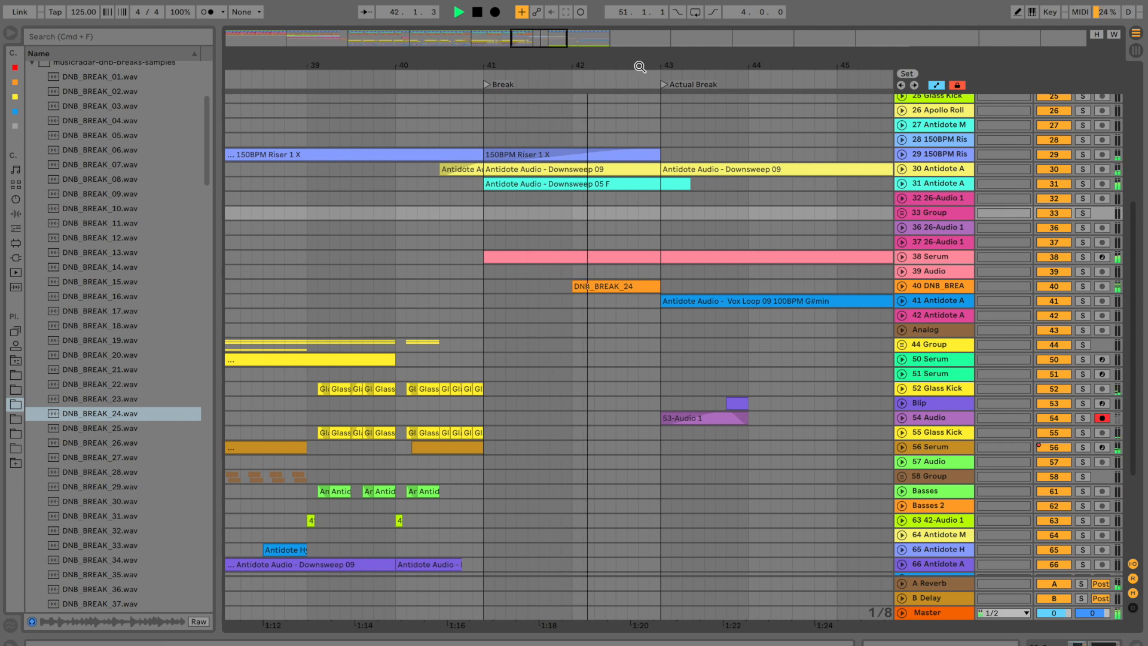
pyautogui.moveTo(639, 66); pyautogui.dragTo(638, 11)
pyautogui.scroll(-5, 588, 261)
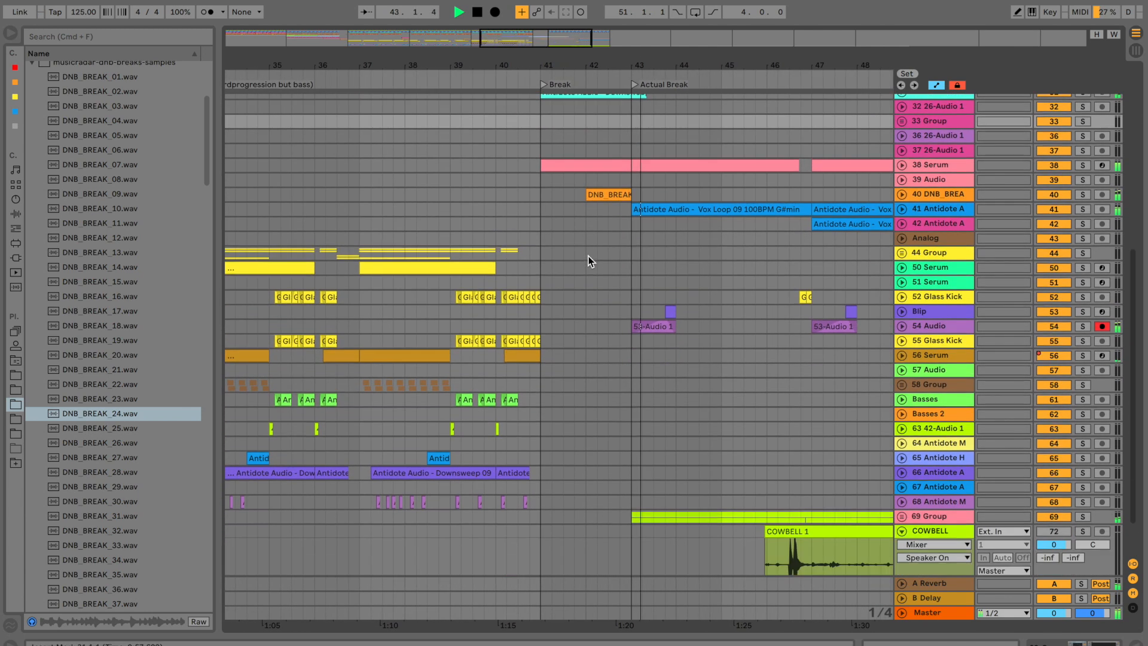
pyautogui.hscroll(3, 588, 261)
pyautogui.hscroll(2, 588, 258)
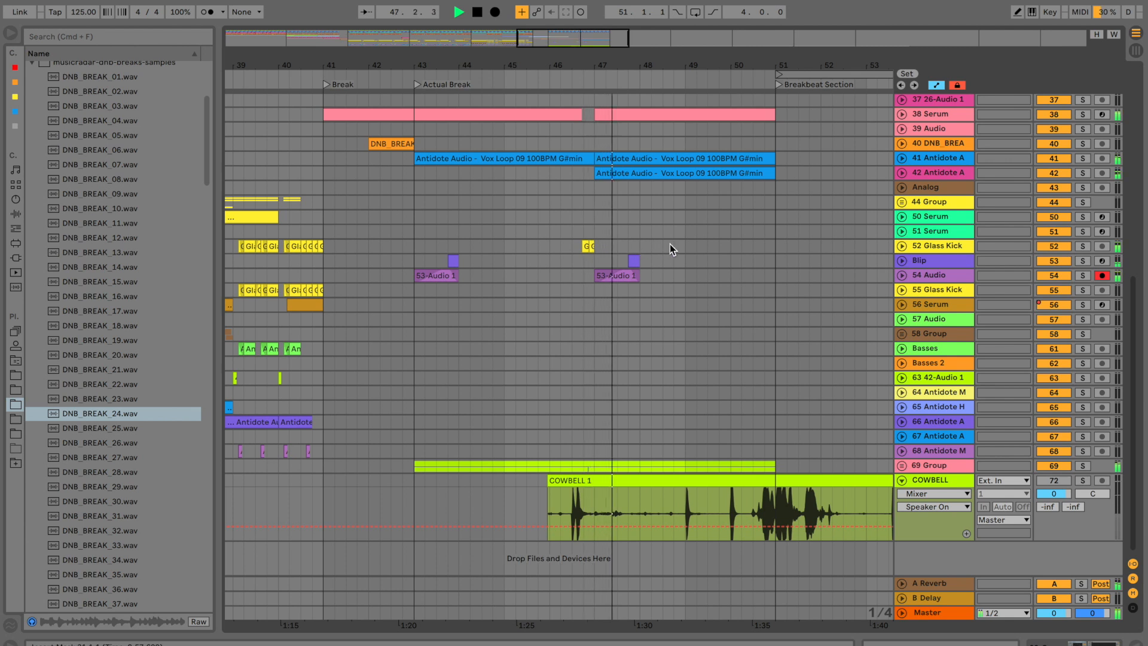
pyautogui.hscroll(1, 664, 246)
pyautogui.hscroll(2, 663, 246)
pyautogui.moveTo(552, 66); pyautogui.dragTo(551, 43)
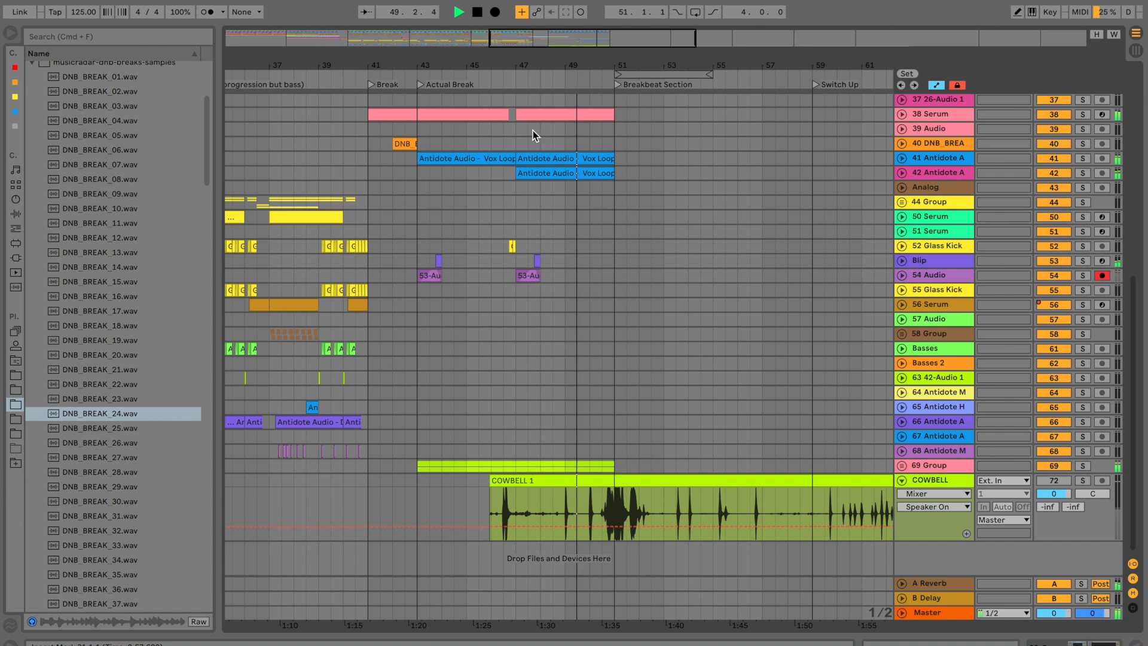
pyautogui.scroll(3, 533, 131)
pyautogui.scroll(2, 532, 131)
pyautogui.scroll(-3, 535, 131)
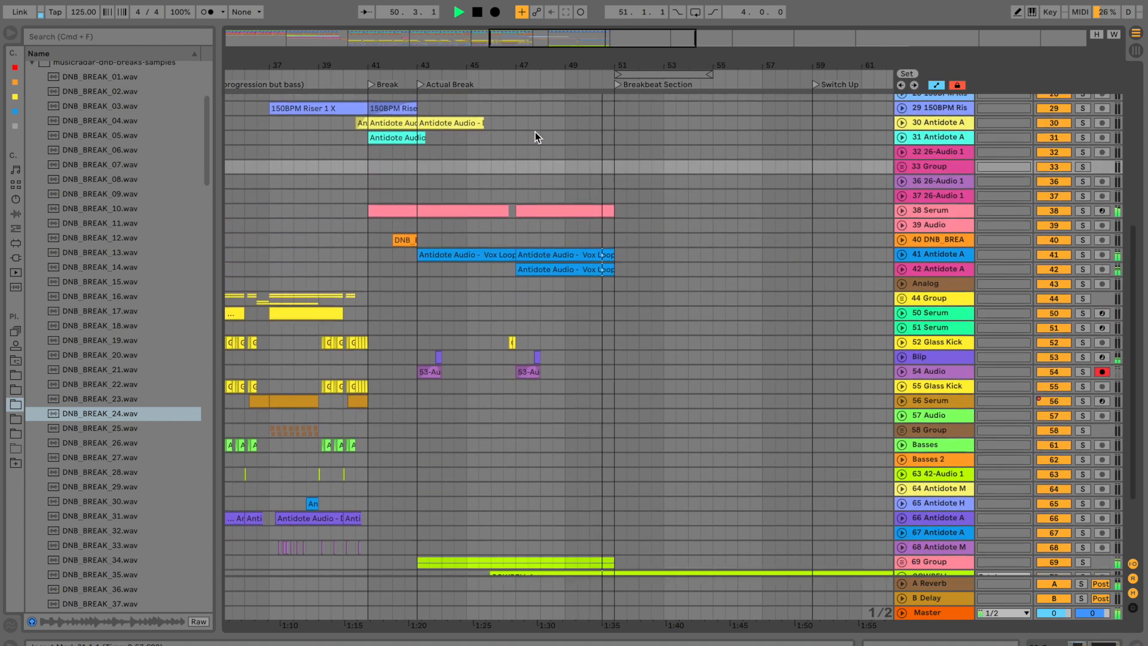